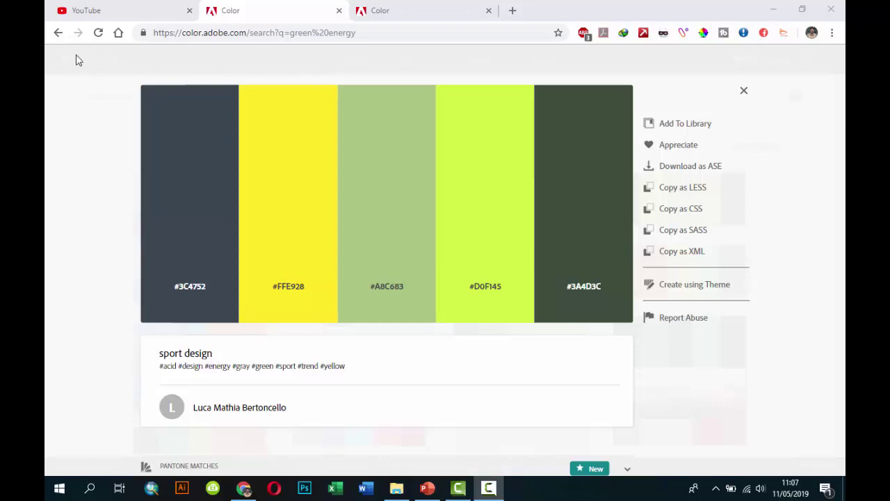
Step: Close the sport design palette details and browse the Explore page's palette grid
left_click(58, 33)
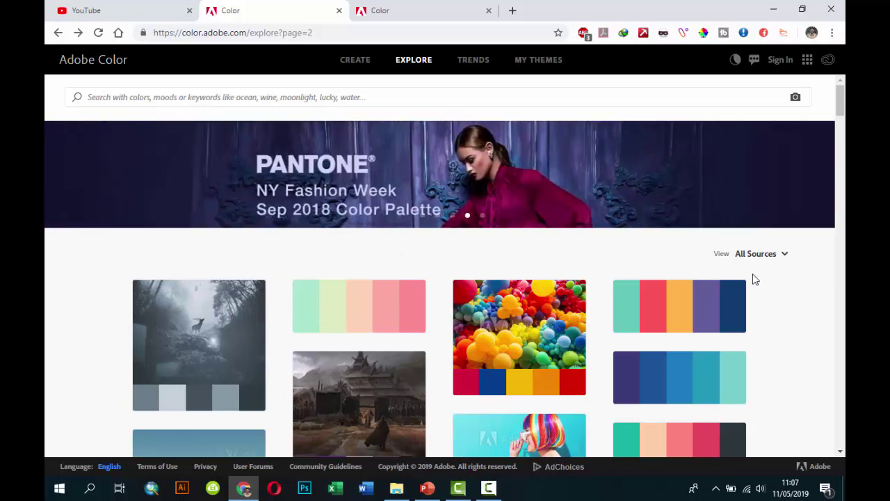
scroll(756, 279, "down", 1)
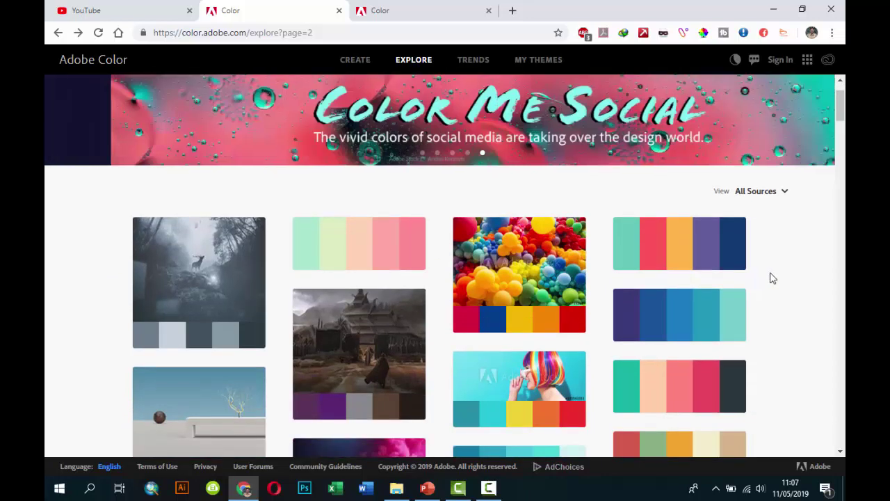
scroll(776, 277, "up", 1)
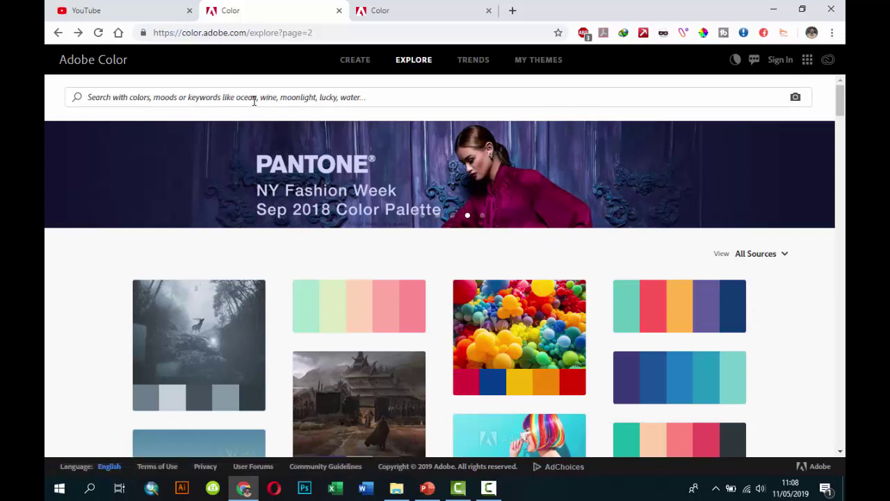
Step: Search Adobe Color for 'green energy' and open the sport design yellow-and-green palette
left_click(302, 101)
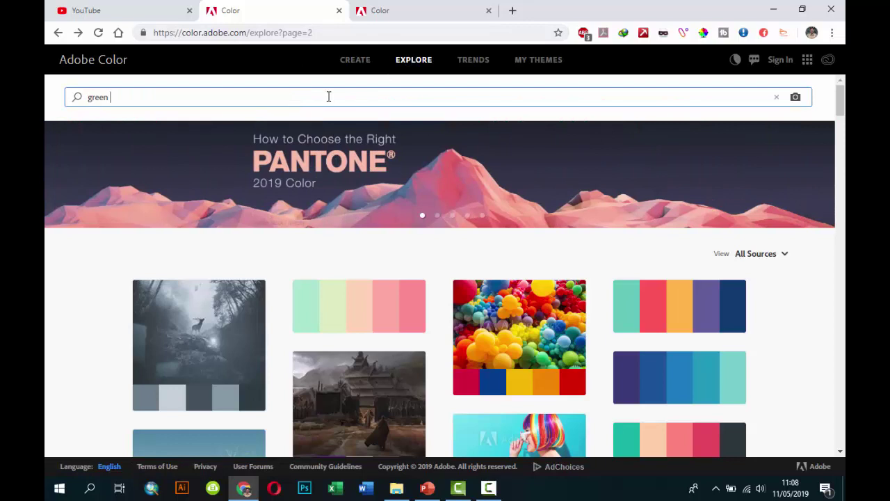
type("energy")
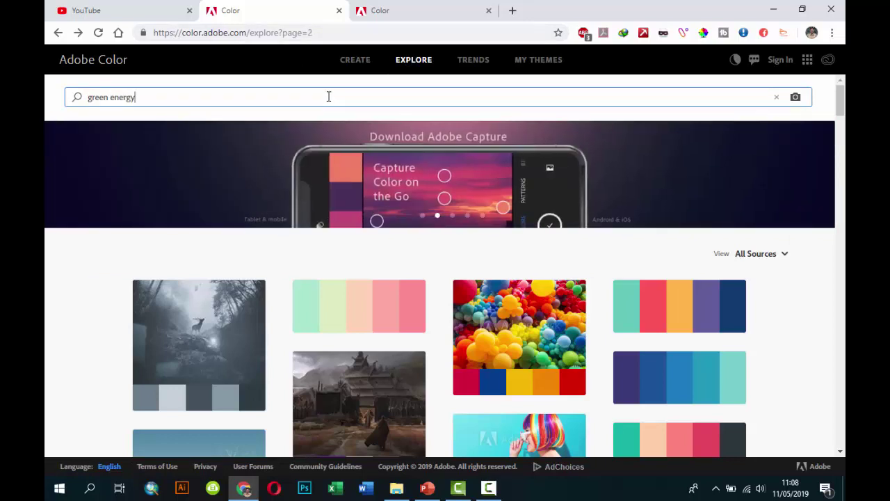
key("Return")
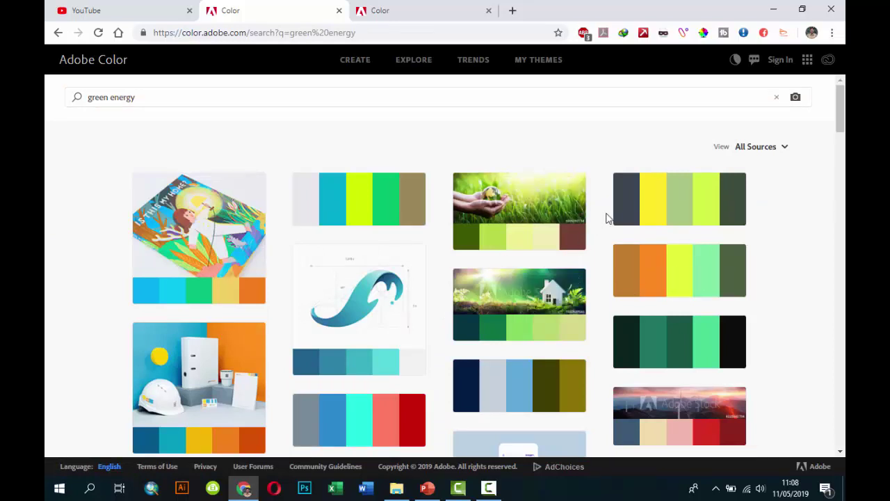
left_click(640, 212)
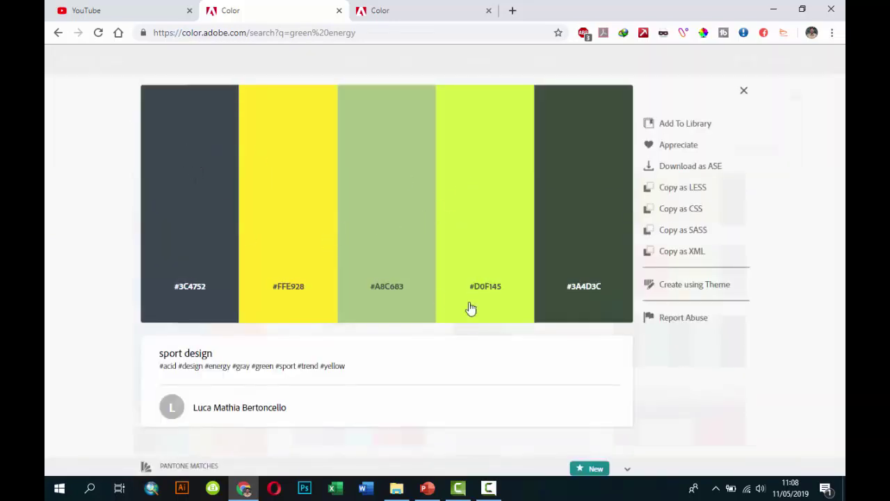
Step: Capture the five colour swatches with Lightshot and copy the image to the clipboard
left_click(716, 488)
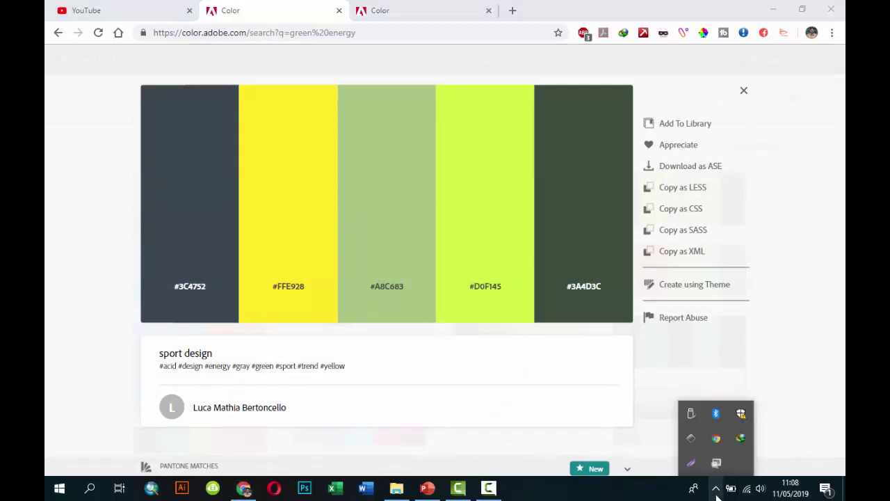
left_click(716, 462)
left_click_drag(132, 79, 634, 279)
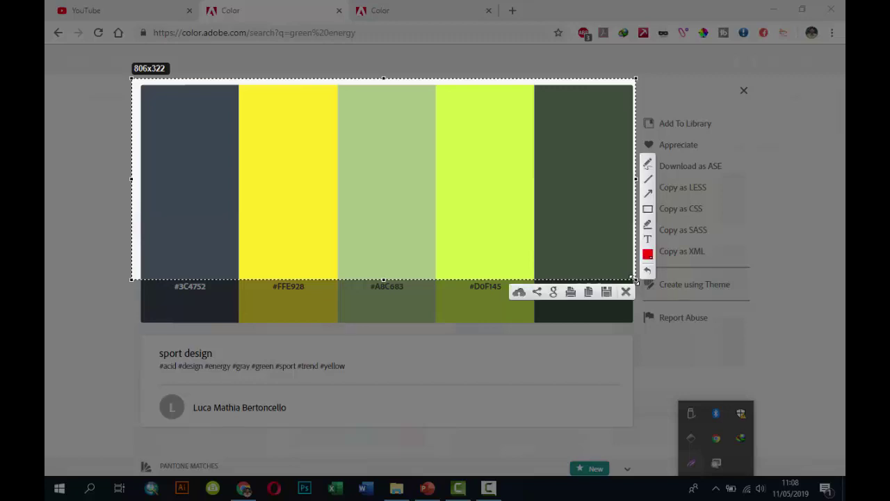
left_click(589, 293)
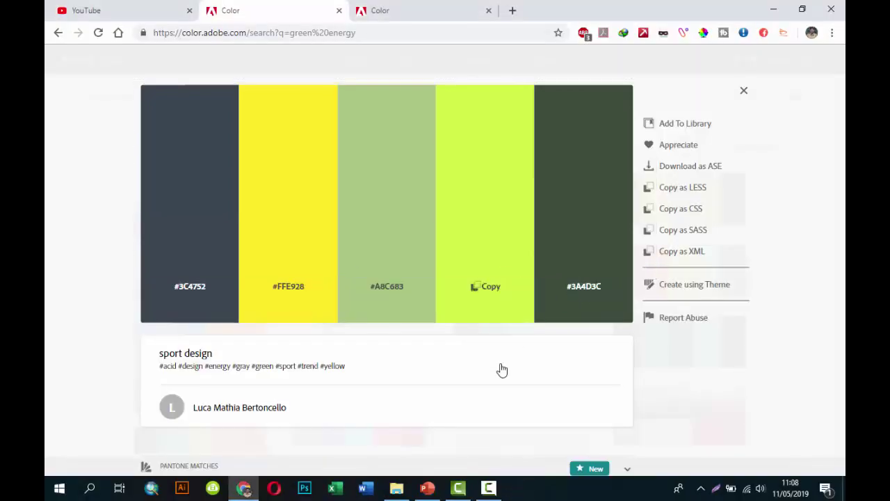
left_click(427, 488)
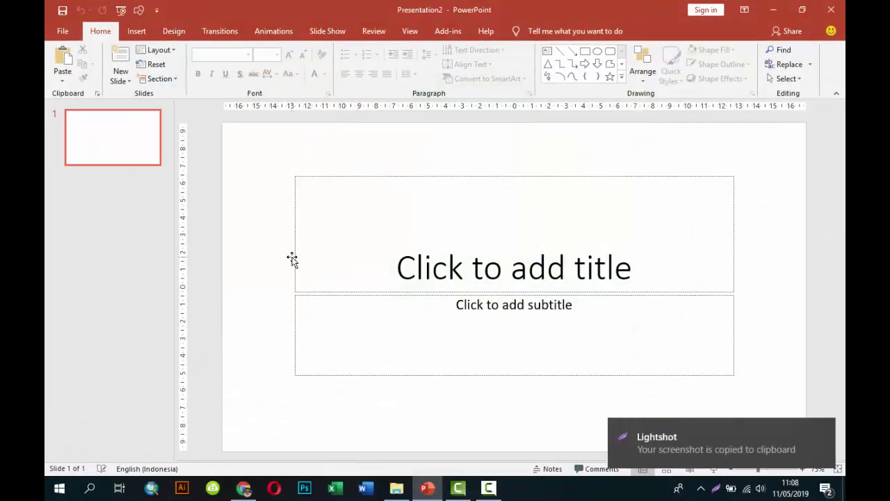
Step: Paste the palette image and shrink it into the slide's top-left corner
key("ctrl+v")
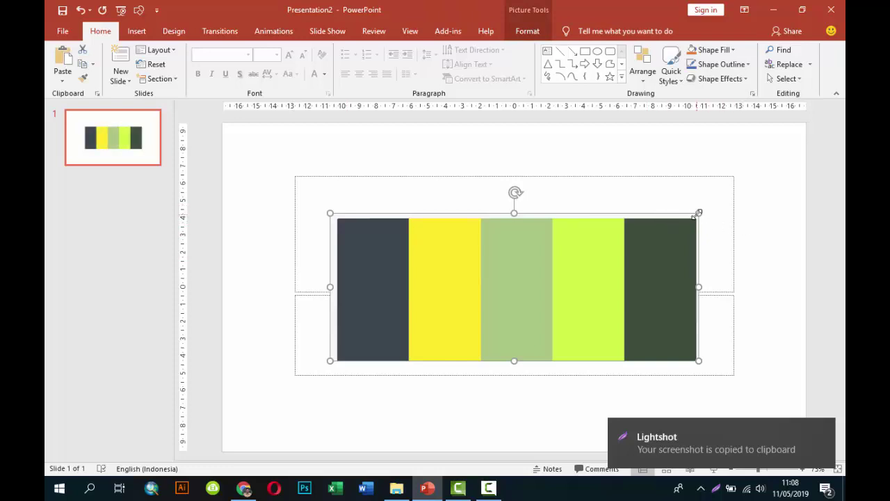
key("ctrl+z")
key("ctrl+y")
mouse_move(701, 214)
left_mouse_down()
mouse_move(409, 329)
mouse_move(283, 146)
mouse_move(249, 149)
mouse_move(281, 134)
left_mouse_up()
Step: Delete the slide's title and subtitle placeholders
left_click(360, 207)
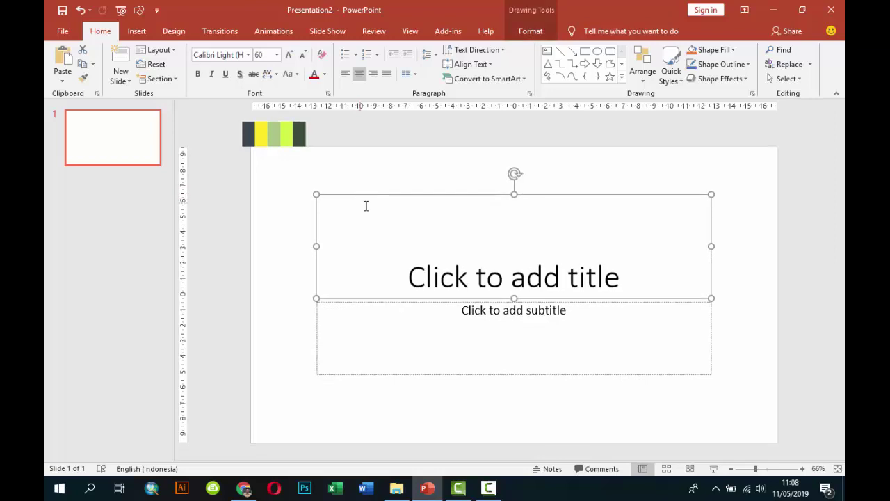
key("Delete")
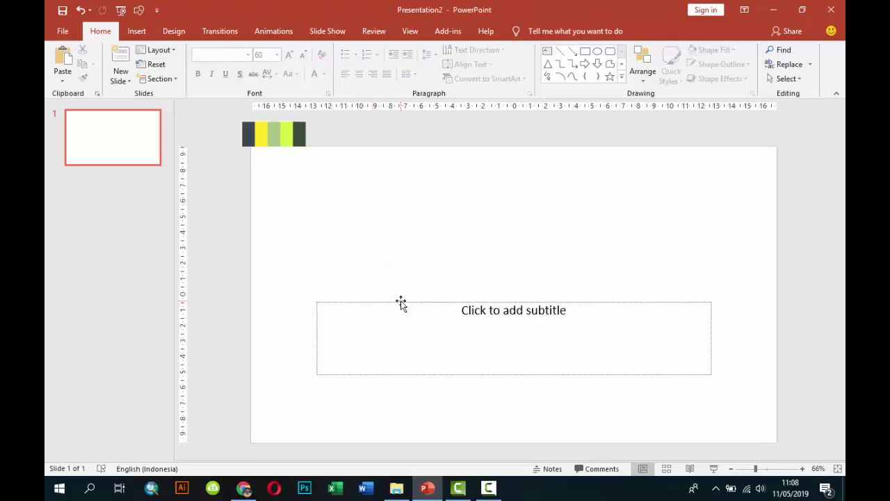
left_click(401, 302)
key("Delete")
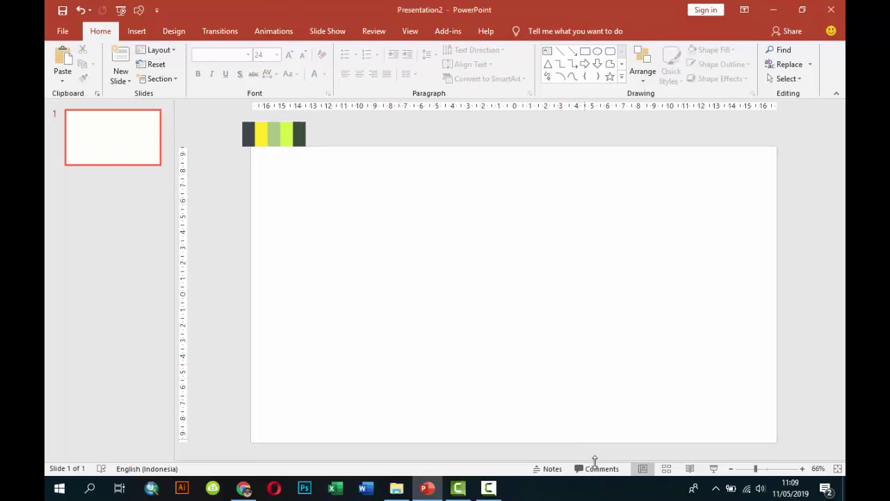
left_click(488, 488)
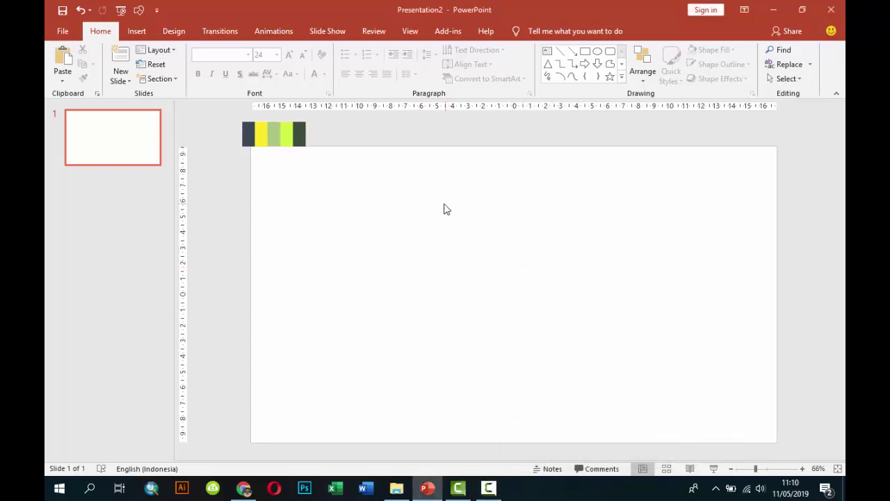
Step: Fill the slide background with the wind-turbine hills photo from IMAGE > ENERGY
right_click(447, 209)
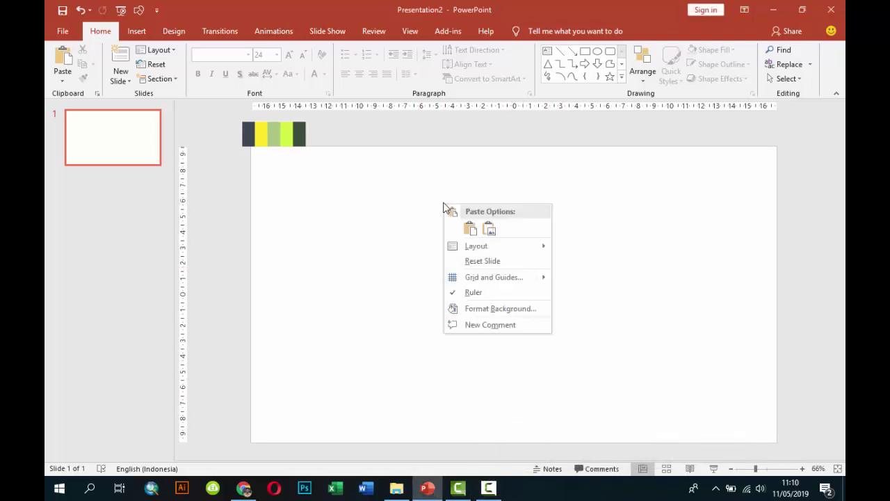
left_click(458, 309)
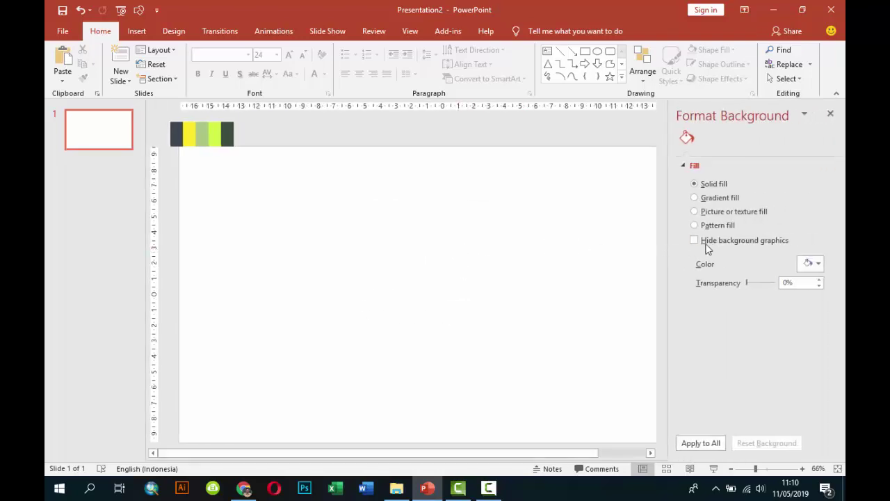
left_click(710, 216)
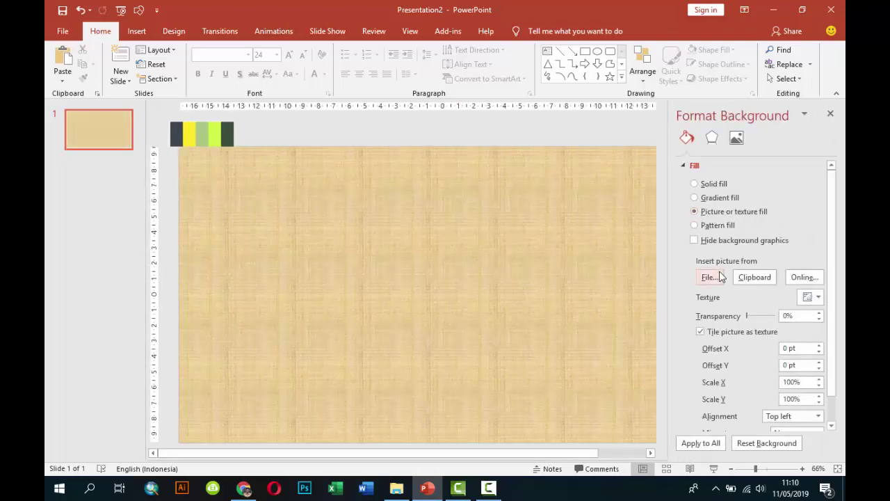
left_click(709, 277)
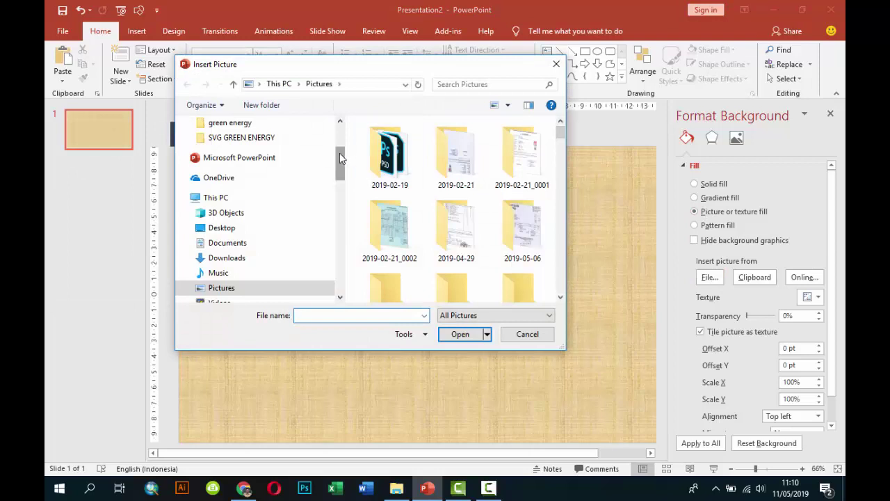
left_click_drag(340, 167, 342, 289)
left_click(186, 228)
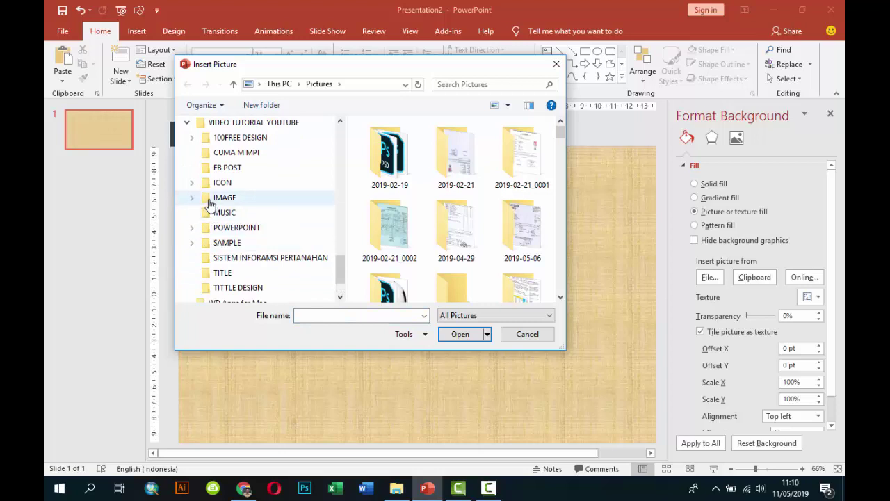
left_click(195, 198)
left_click(236, 228)
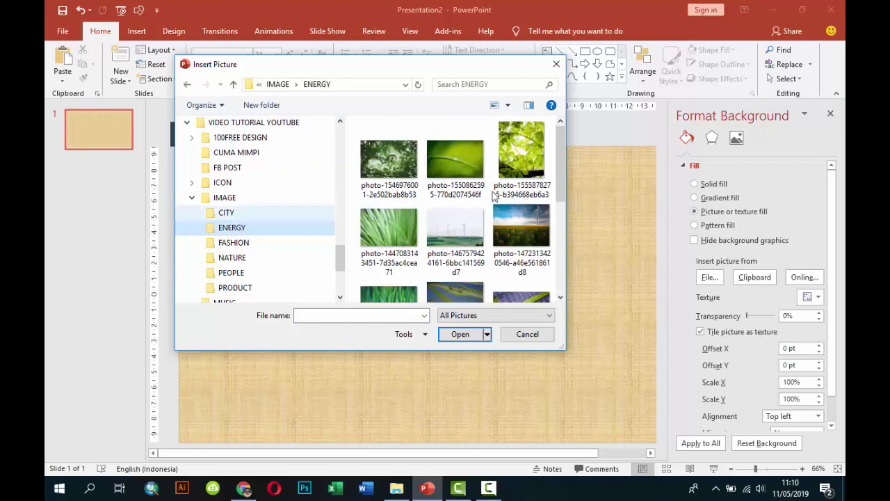
left_click_drag(563, 157, 564, 245)
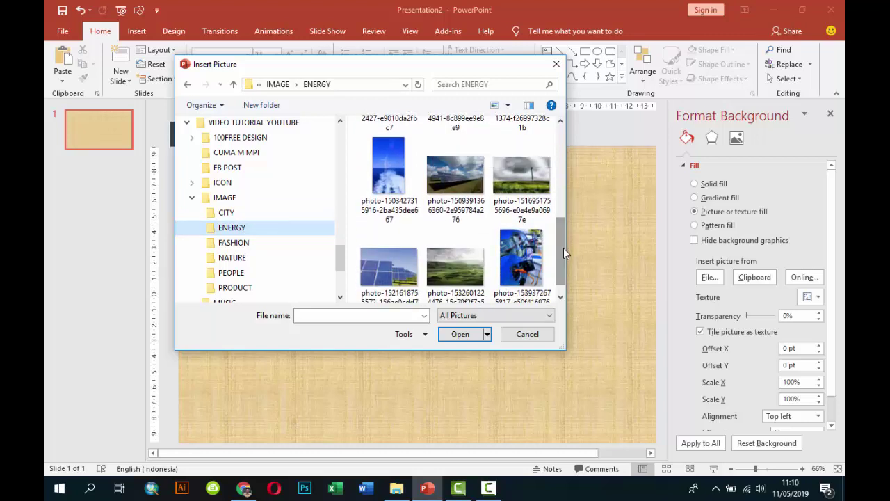
left_click(467, 264)
left_click(460, 335)
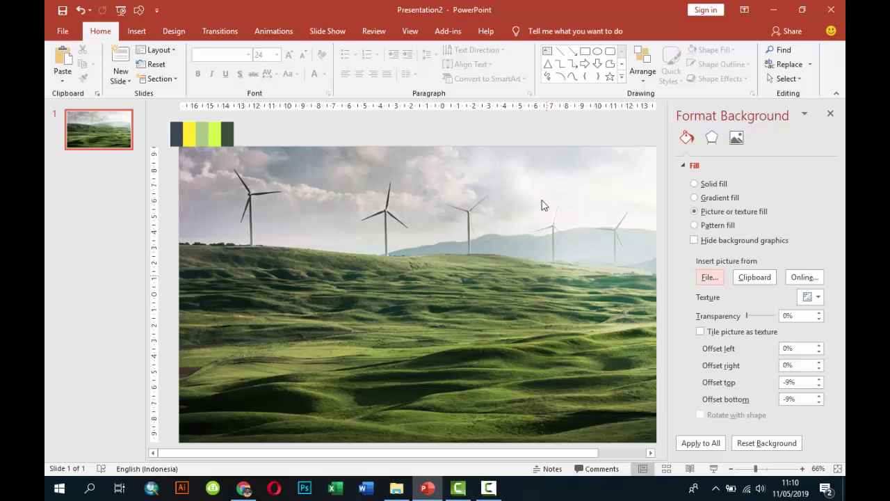
left_click(136, 31)
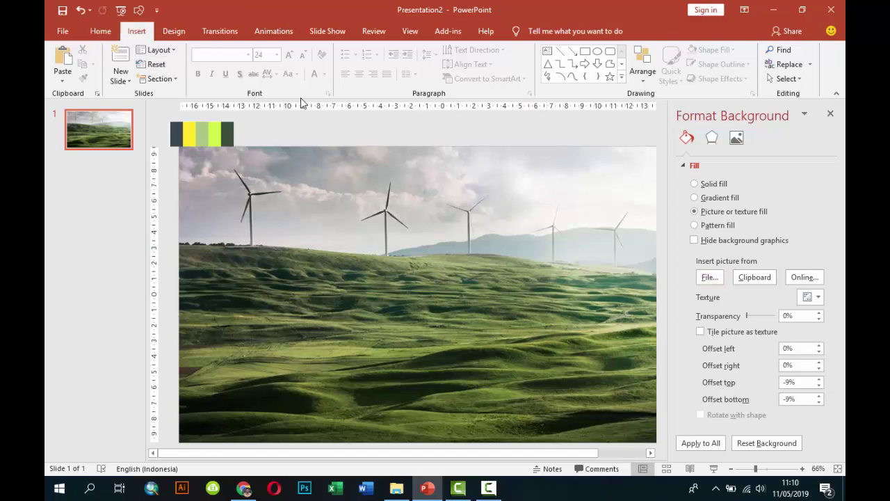
Step: Draw a large circle in the centre of the slide
left_click(280, 70)
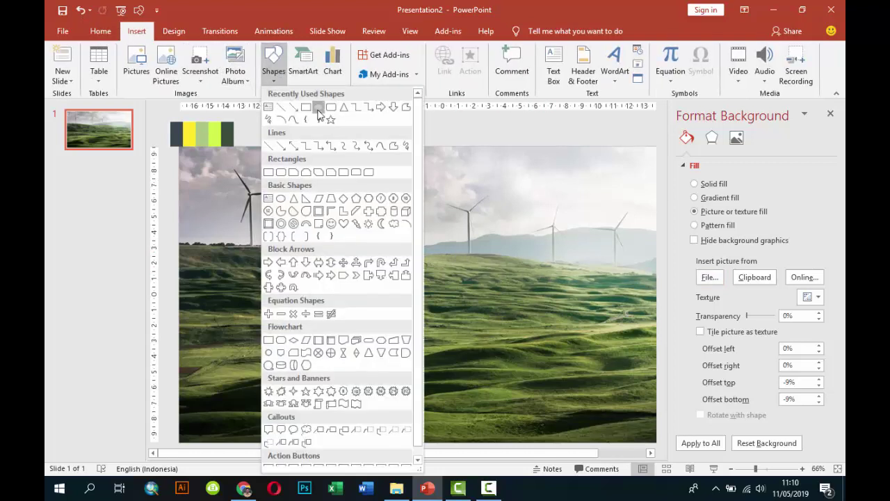
left_click(326, 115)
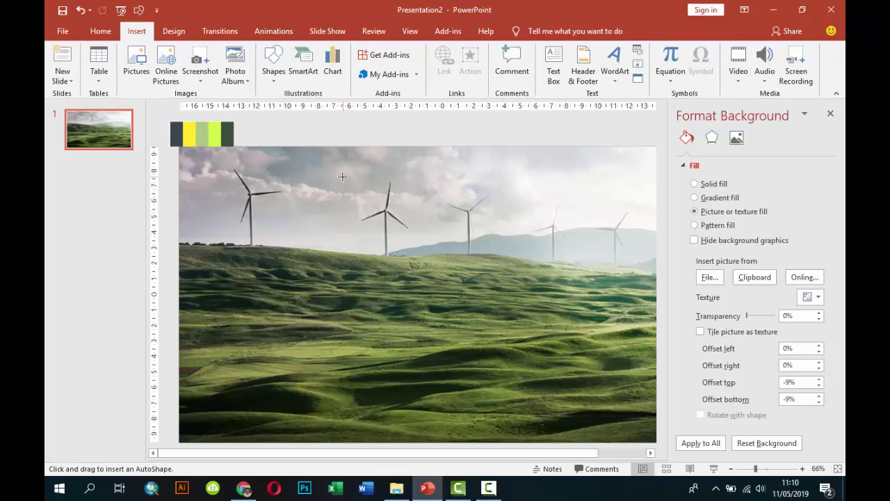
left_click_drag(341, 177, 560, 394)
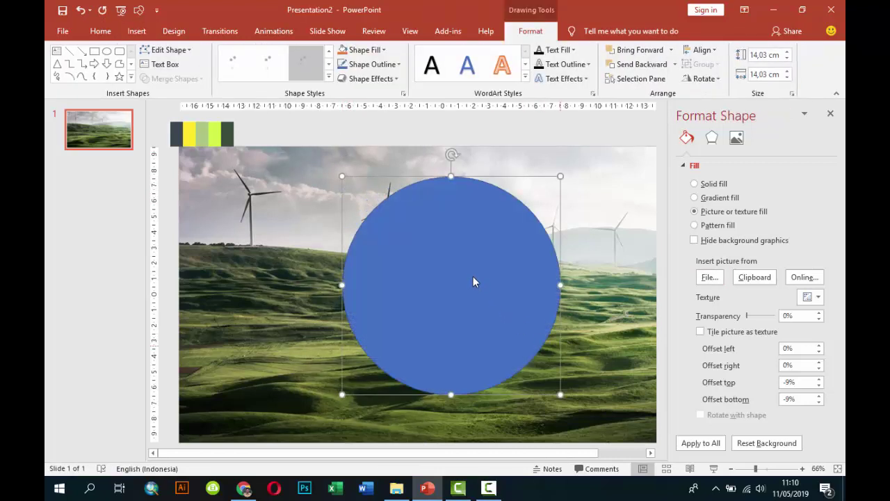
left_click_drag(473, 278, 456, 286)
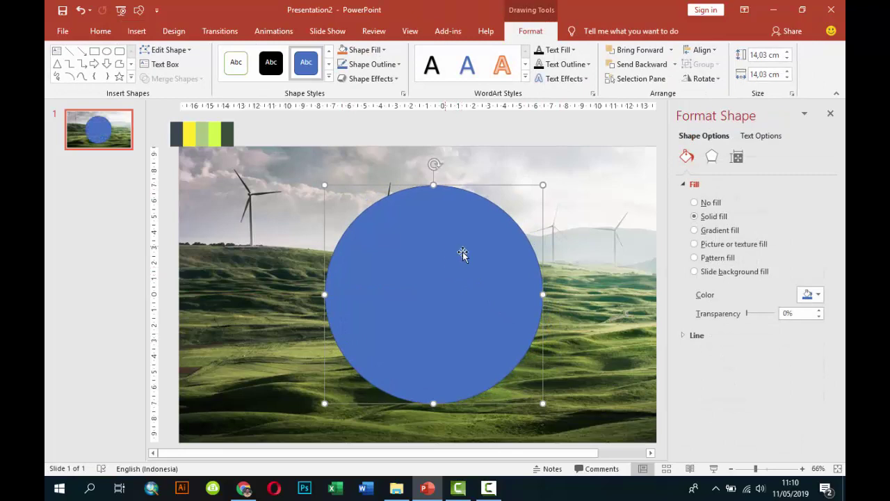
Step: Remove the circle's outline and fill it white
left_click(695, 335)
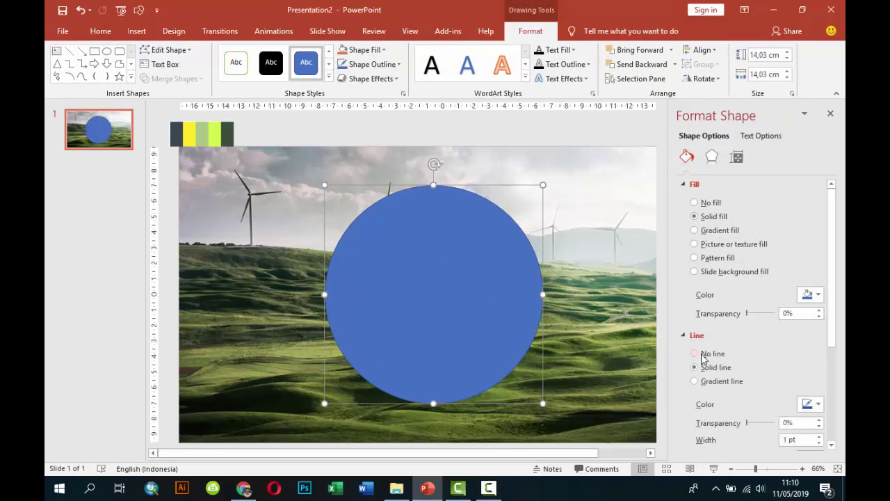
left_click(694, 353)
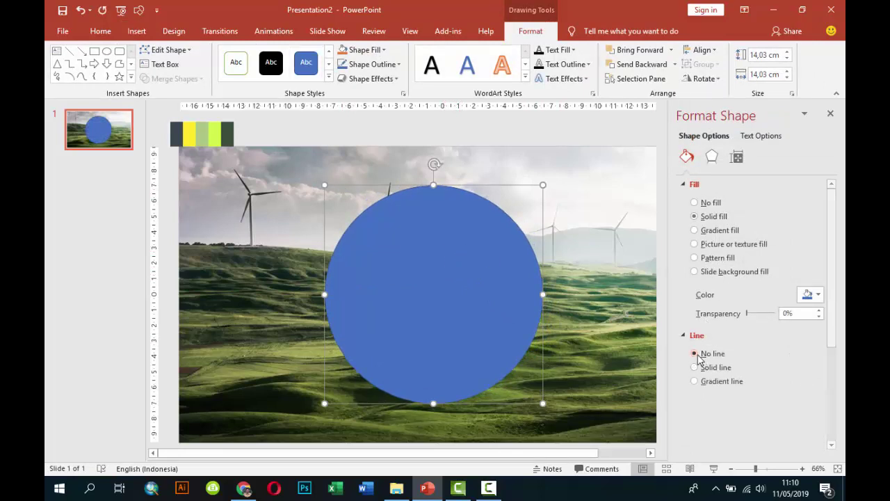
left_click(807, 295)
left_click(741, 323)
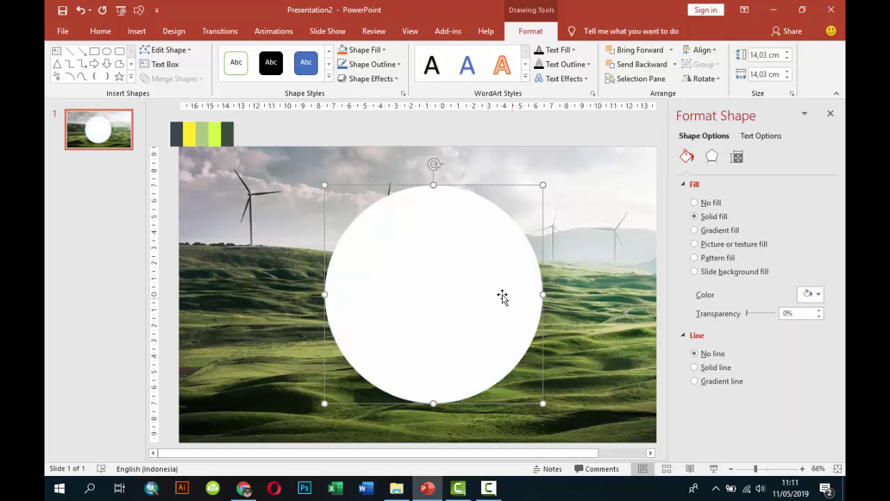
Step: Shrink the white circle to 13.38 cm and recentre it on the slide
left_click_drag(463, 300, 422, 304)
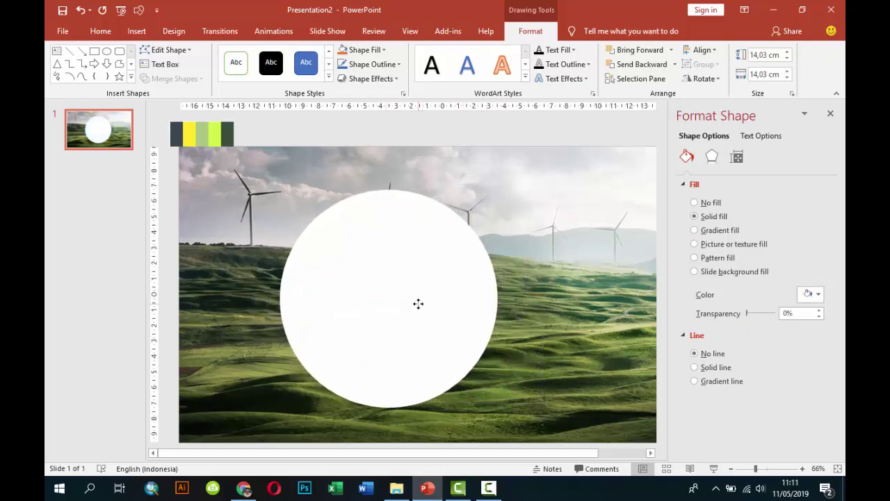
left_click_drag(422, 304, 411, 299)
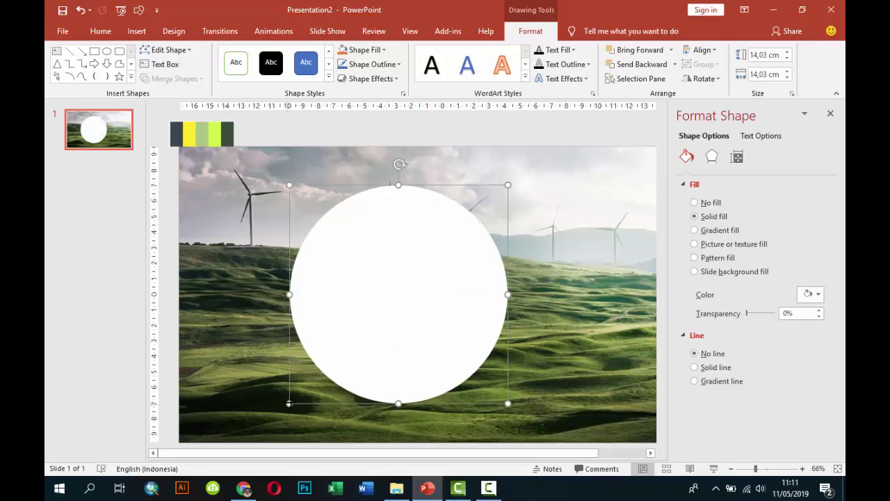
left_click_drag(288, 403, 299, 393)
left_click_drag(409, 326, 433, 331)
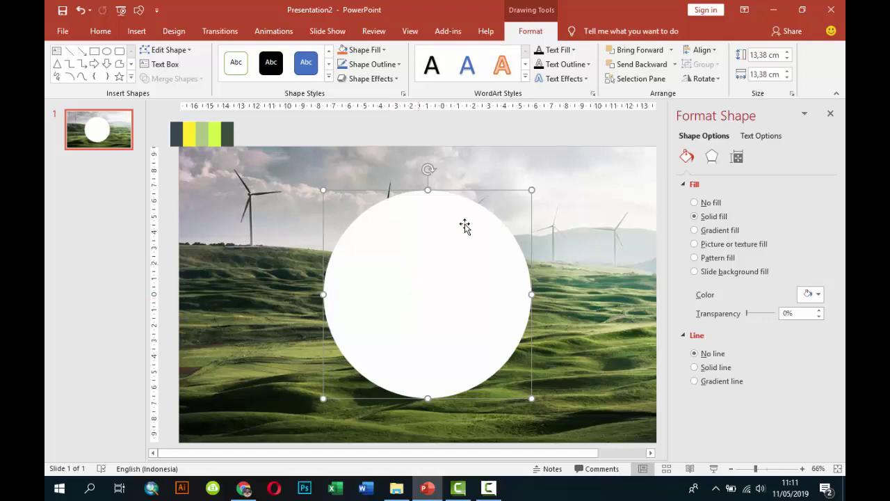
left_click(137, 31)
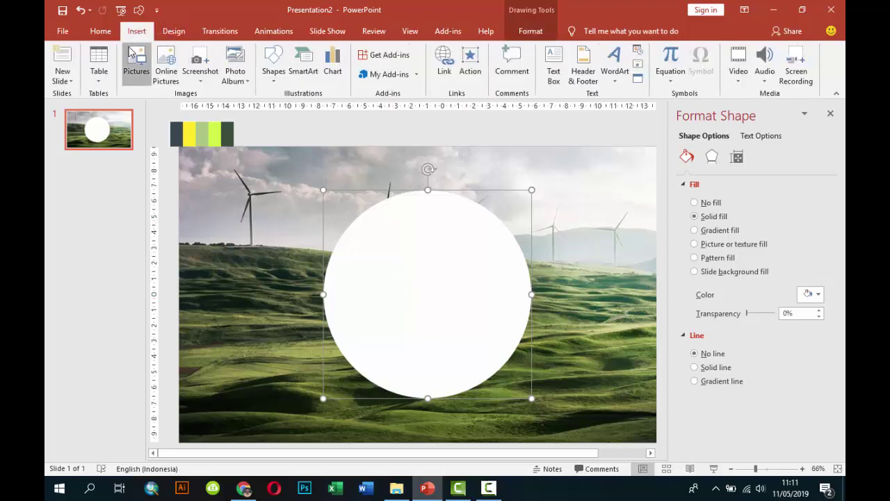
Step: Insert the solar-energy SVG icon from ICON > SVG GREEN ENERGY onto the slide
left_click(132, 63)
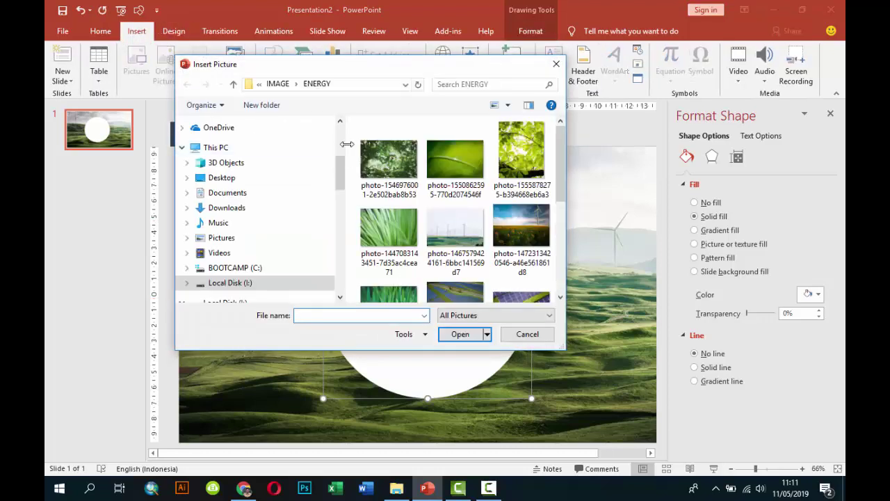
left_click(278, 83)
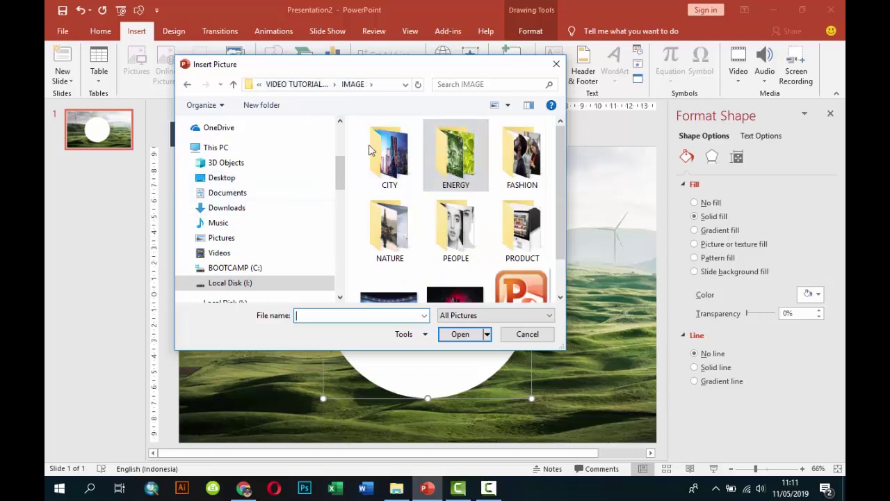
left_click(306, 85)
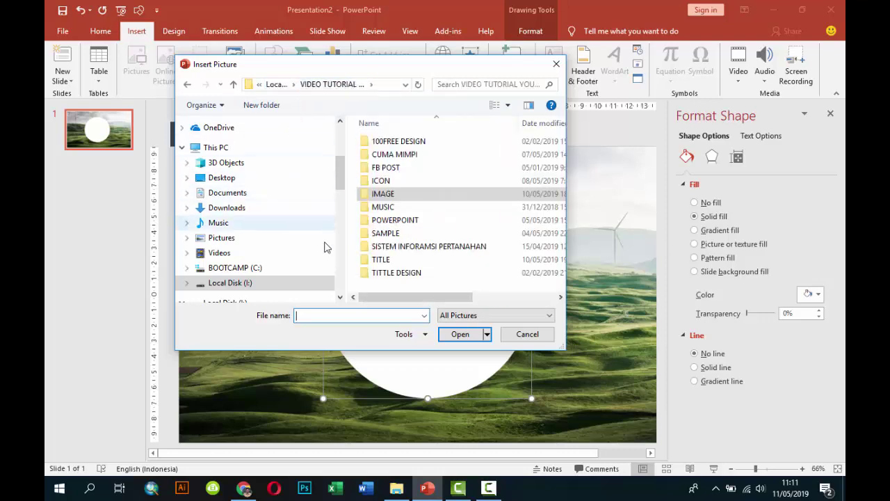
double_click(398, 219)
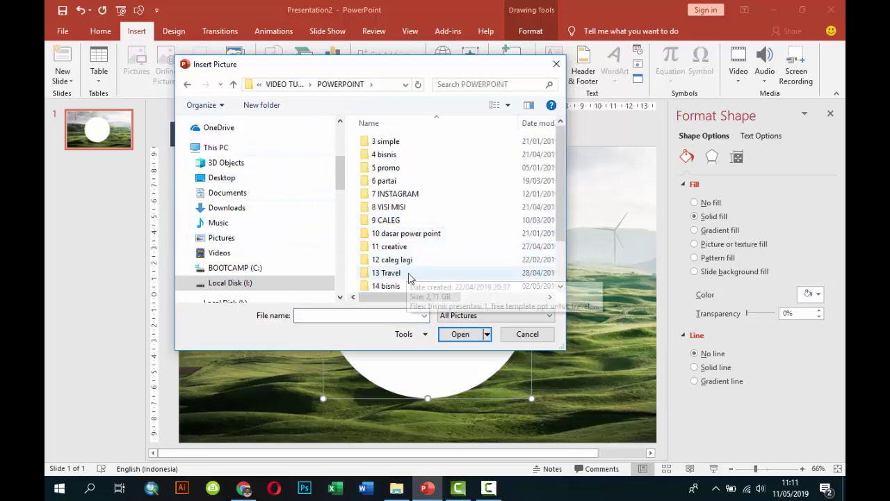
scroll(405, 275, "down", 2)
scroll(424, 260, "up", 2)
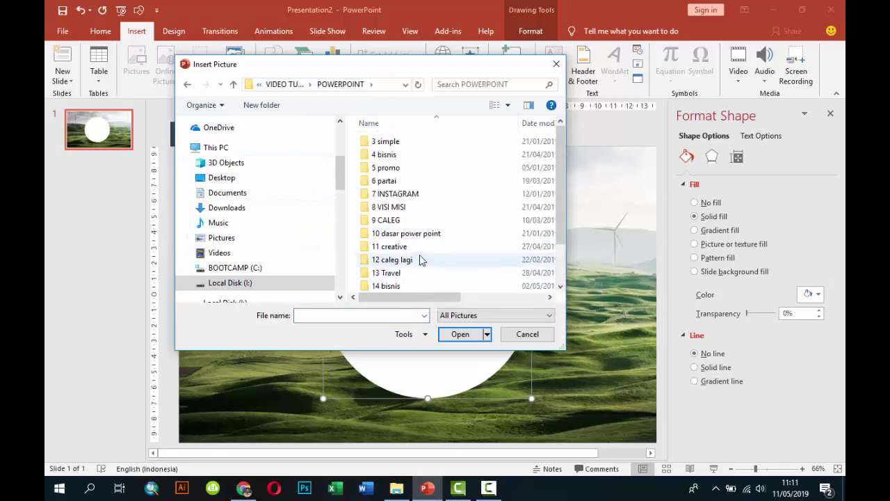
left_click(296, 84)
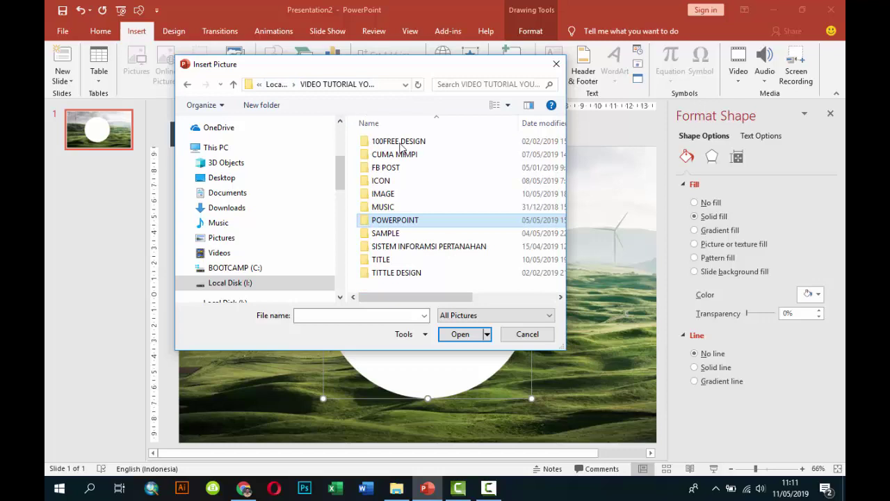
double_click(391, 182)
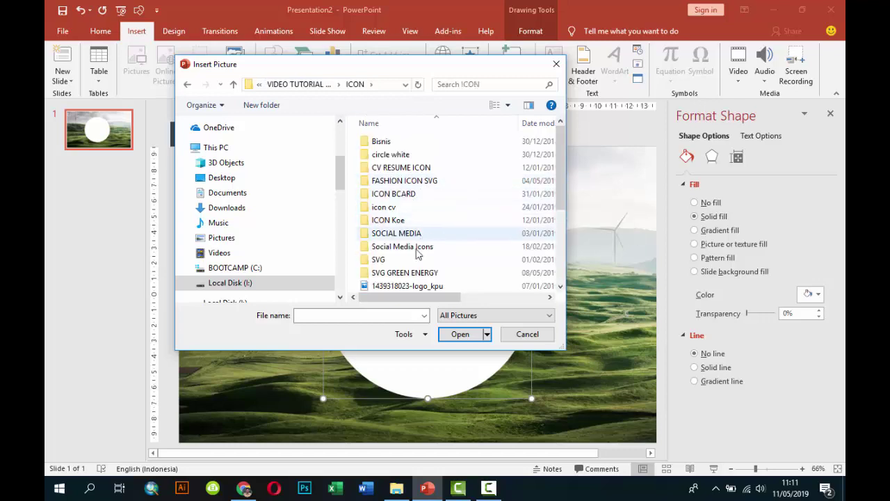
double_click(413, 273)
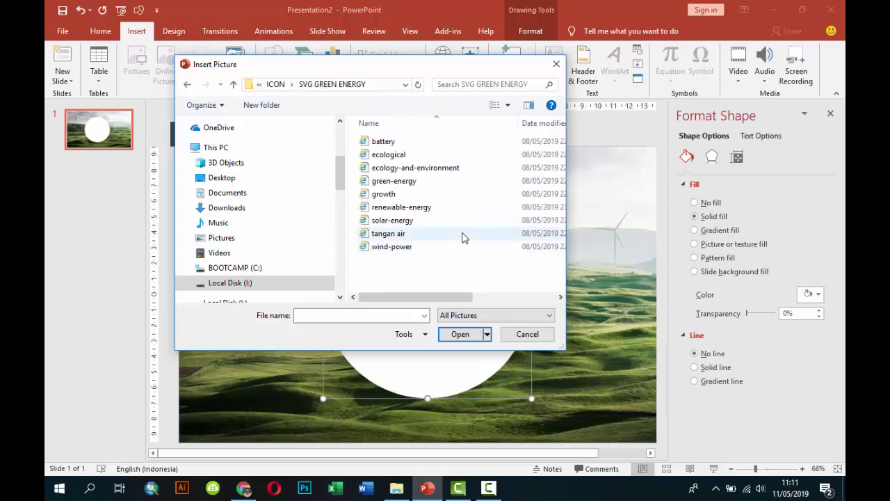
left_click(403, 199)
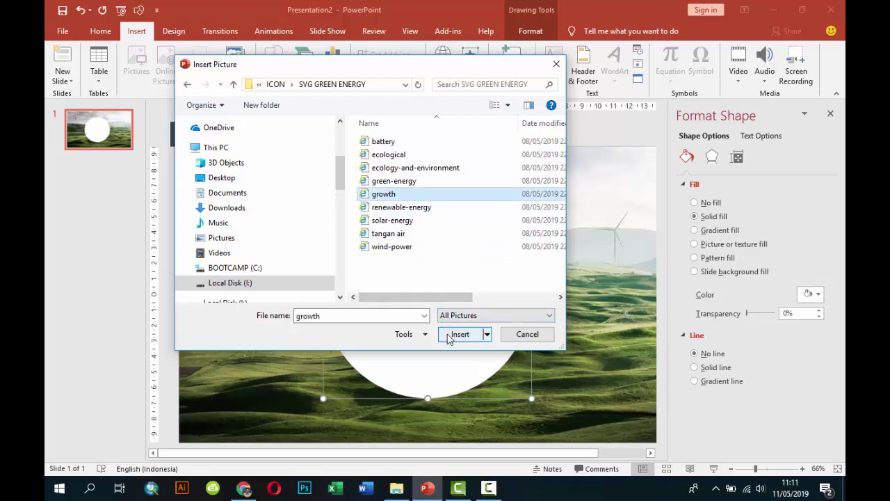
left_click(402, 221)
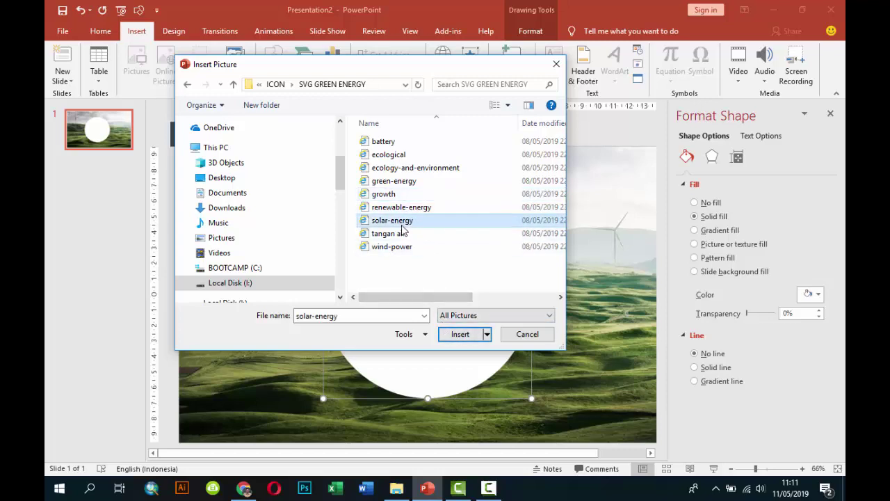
left_click(445, 333)
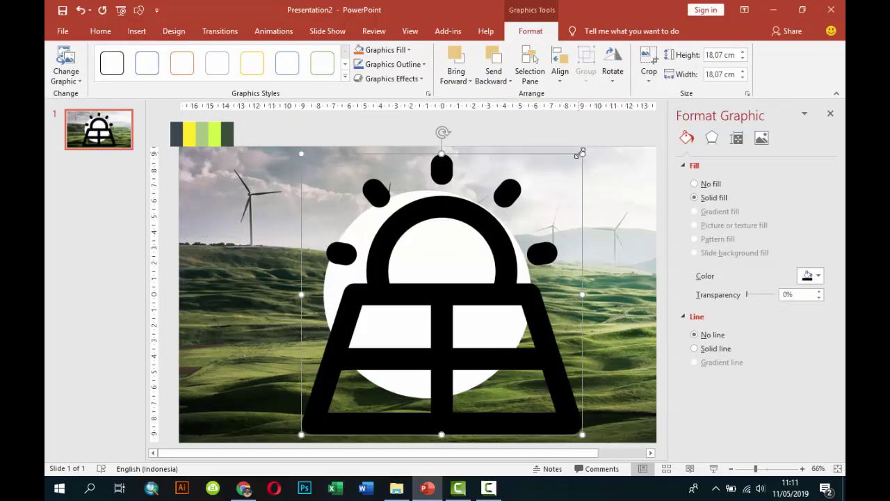
Step: Shrink the solar icon to 4.15 cm, eyedrop the lime swatch colour, and centre it atop the circle
left_click_drag(580, 153, 388, 348)
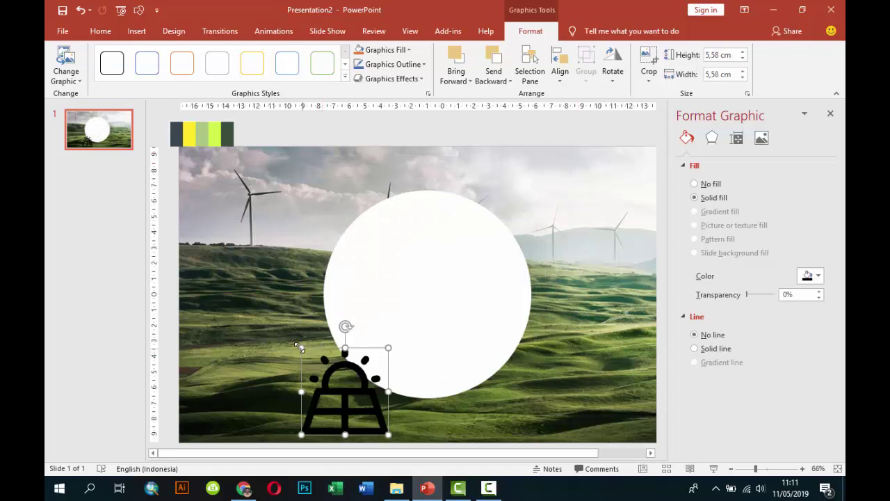
mouse_move(300, 347)
left_mouse_down()
mouse_move(324, 370)
mouse_move(429, 199)
mouse_move(422, 199)
left_mouse_up()
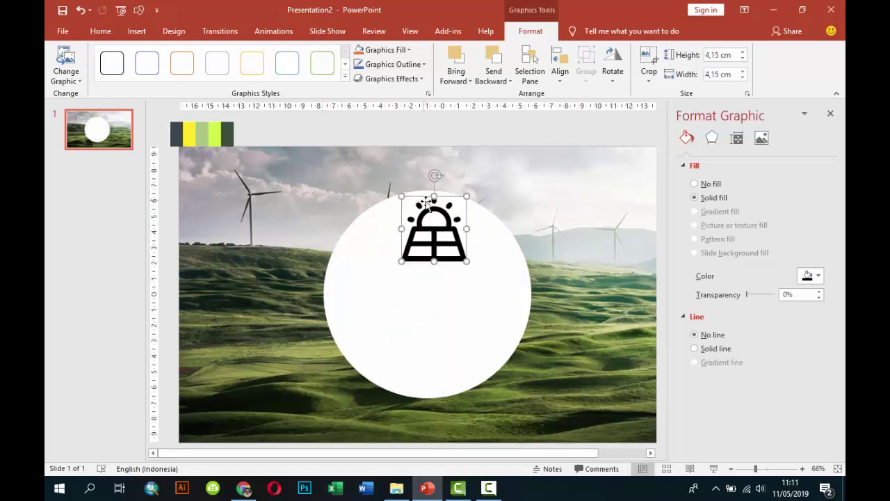
left_click(810, 276)
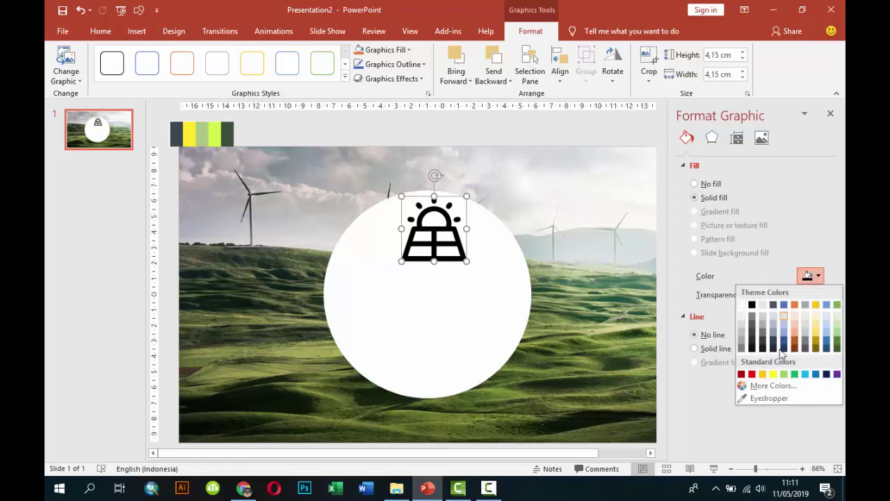
left_click(755, 400)
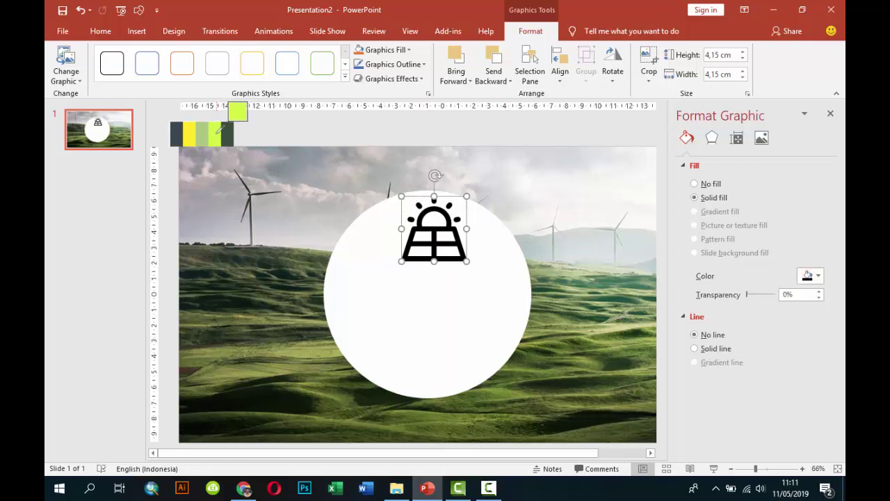
left_click(217, 131)
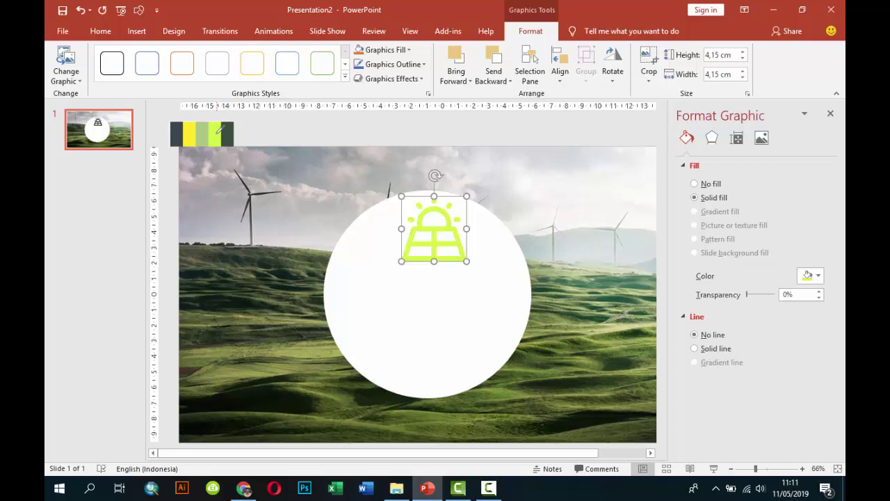
left_click_drag(438, 232, 432, 233)
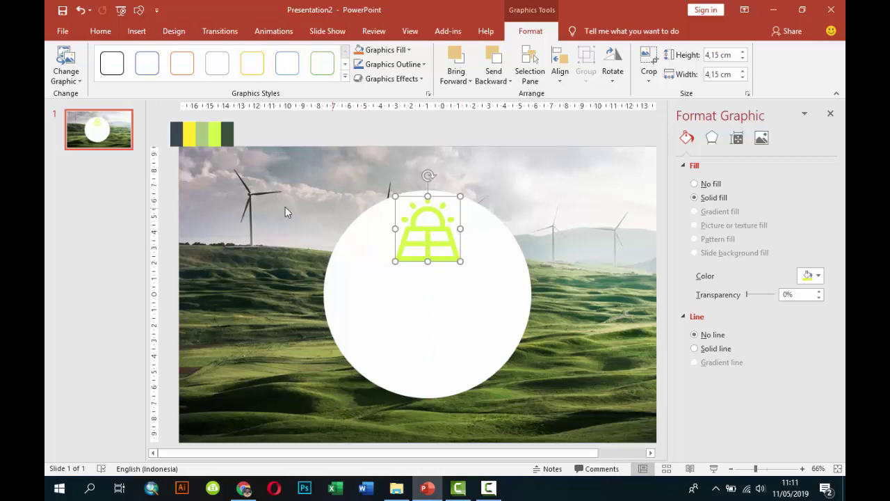
left_click(136, 32)
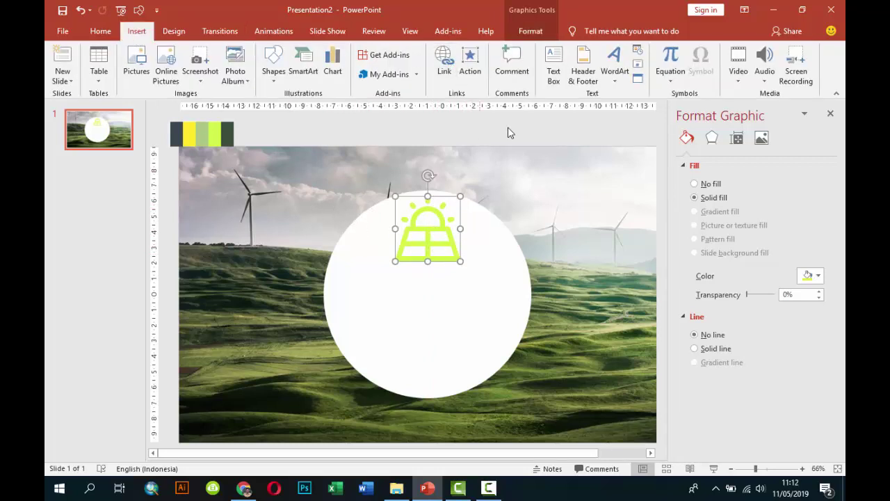
Step: Add a 'GREEN' text box in Gotham Bold at 44 pt
left_click(553, 70)
left_click(545, 199)
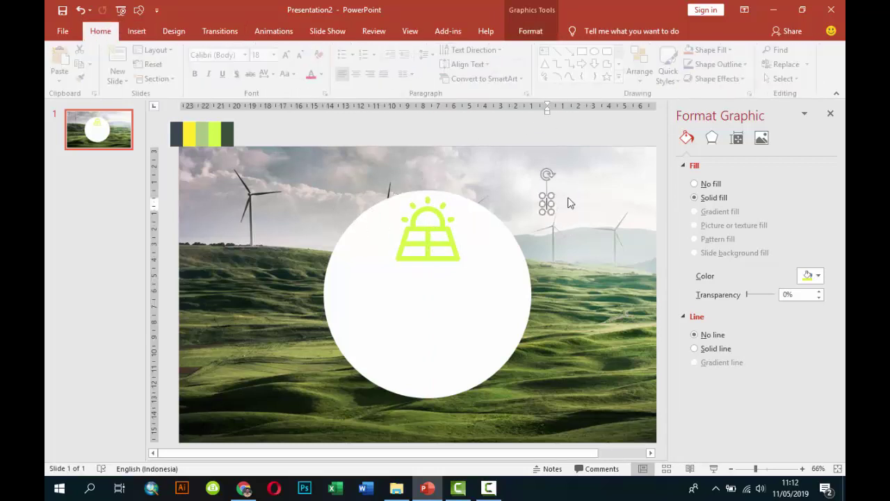
type("GREE")
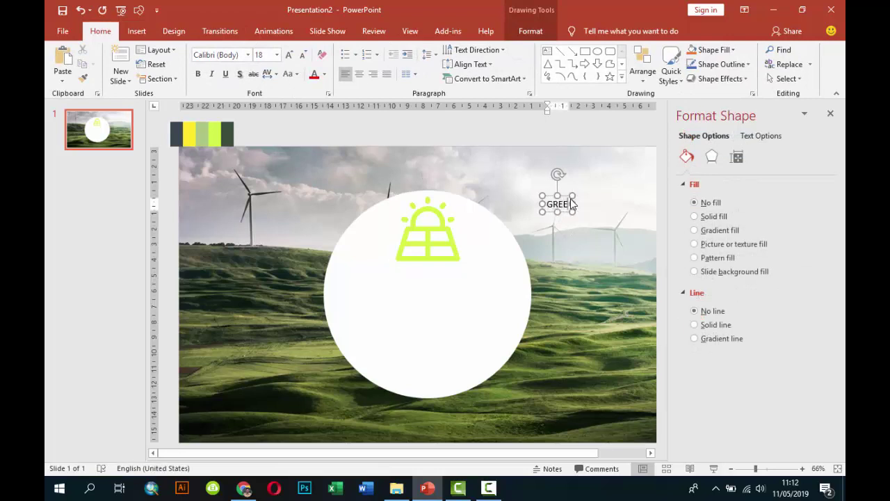
type("N")
left_click(549, 194)
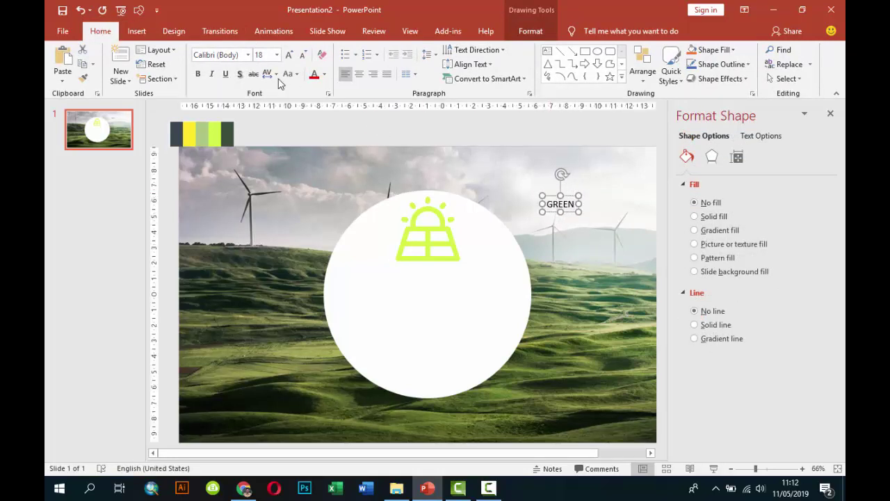
left_click(241, 55)
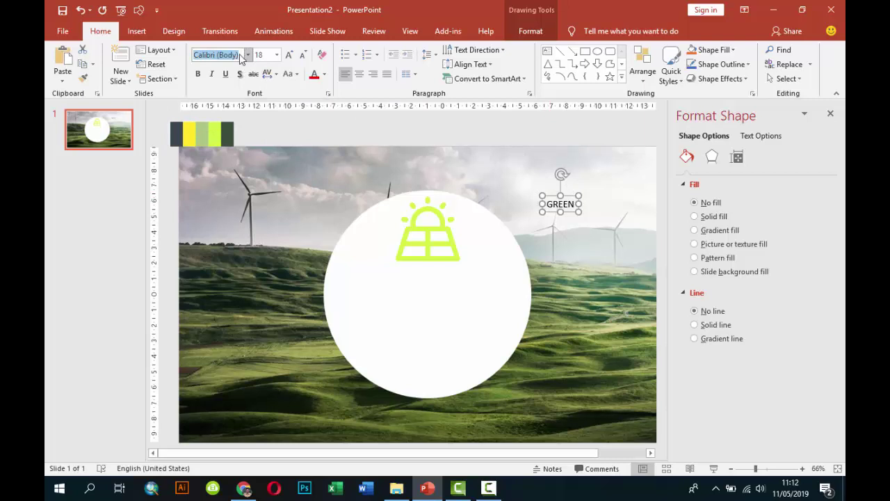
type("Gotham Bold")
key("Return")
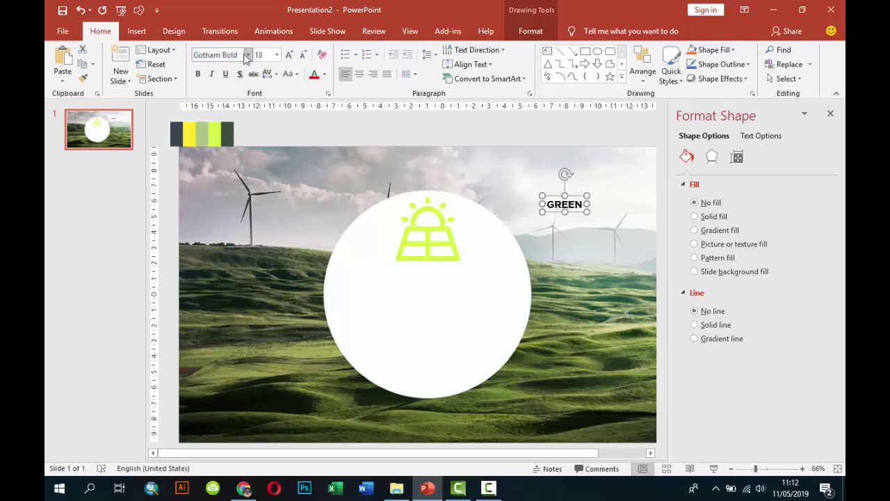
left_click(276, 54)
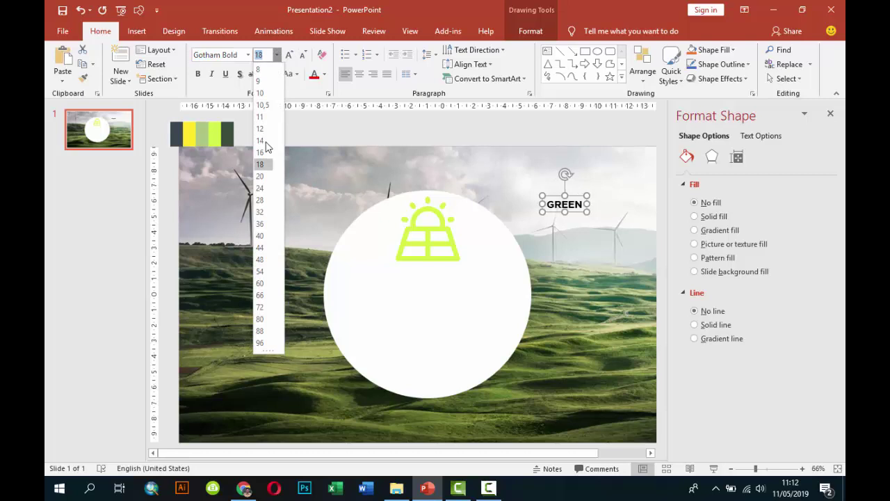
left_click(259, 248)
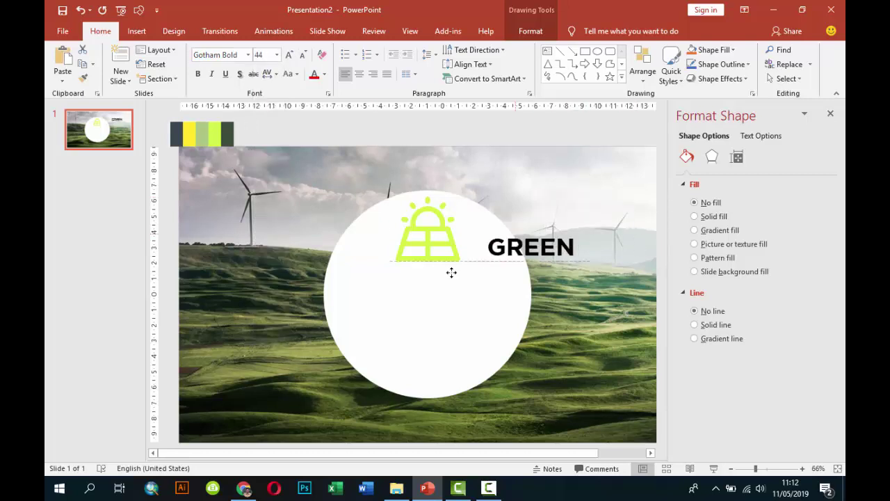
Step: Centre GREEN below the icon in the circle, colour it lime, and duplicate it
left_click_drag(580, 198, 422, 273)
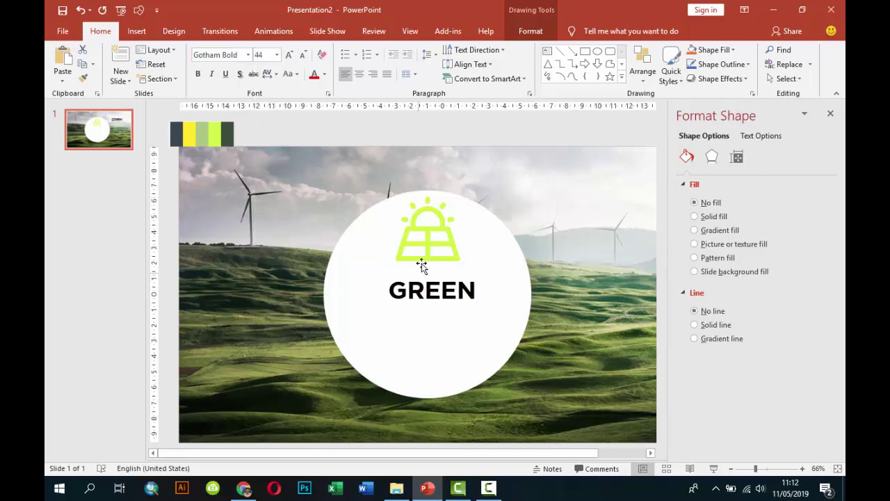
left_click(324, 73)
left_click(313, 191)
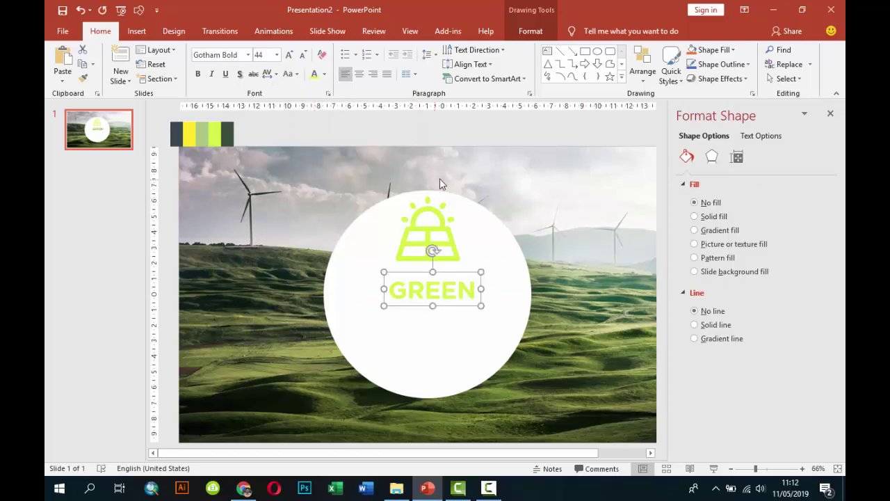
left_click(489, 493)
left_click_drag(458, 292, 452, 292)
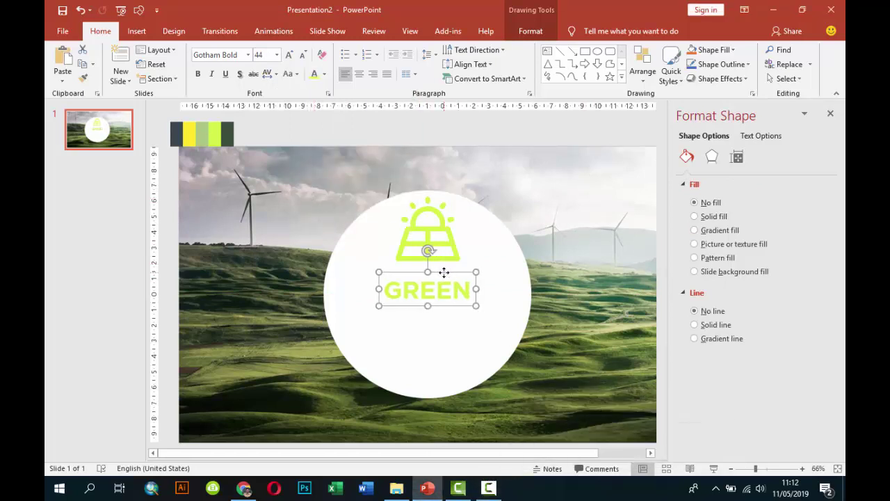
key("ctrl+d")
Step: Move the copy below GREEN, set it to 24 pt, and retype it as 'ENERGY PRESENTATION'
left_click_drag(453, 281, 396, 309)
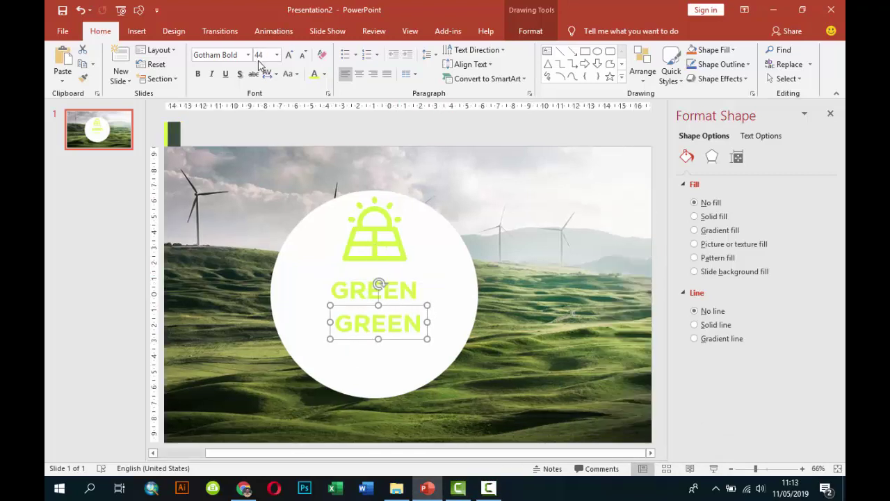
left_click(277, 54)
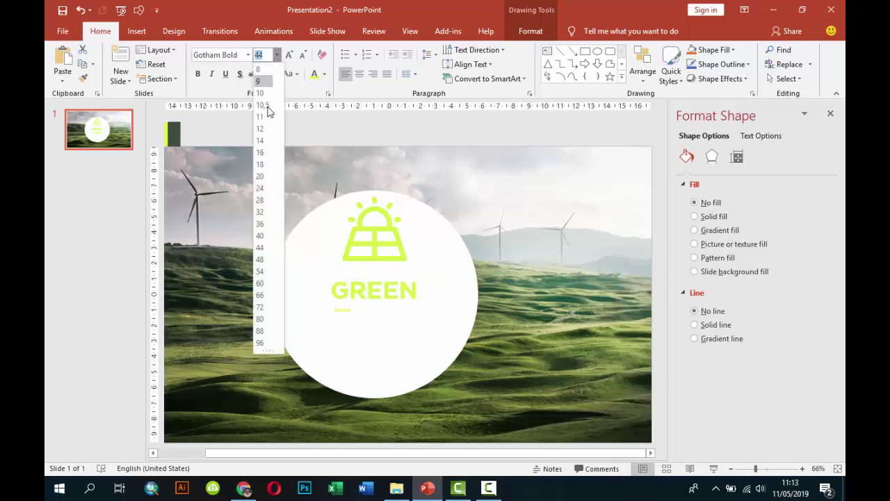
left_click(263, 188)
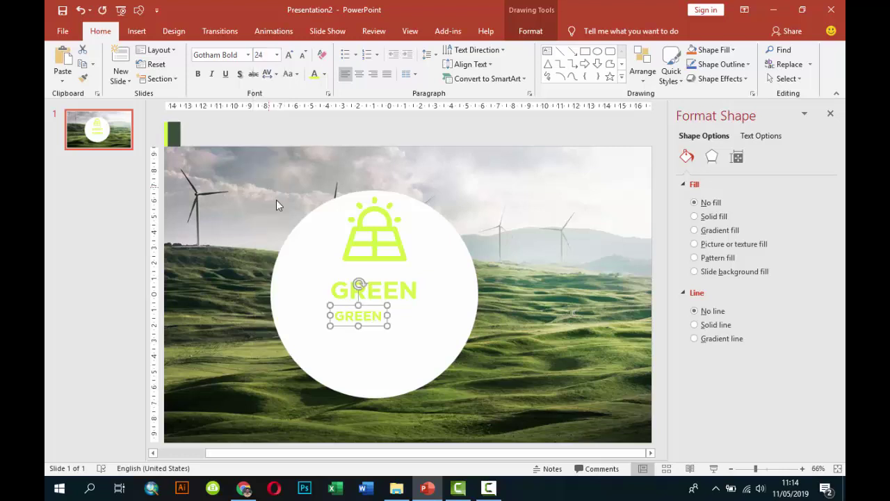
left_click_drag(341, 315, 377, 315)
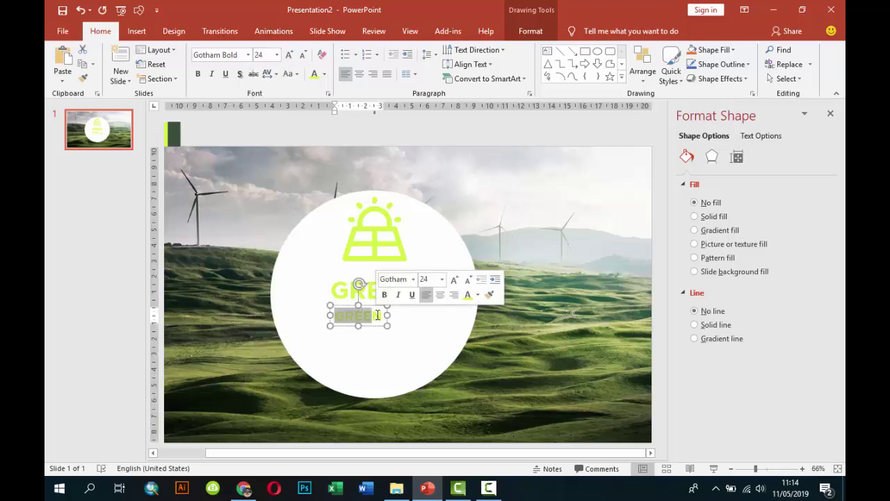
key("BackSpace")
key("BackSpace")
type("E")
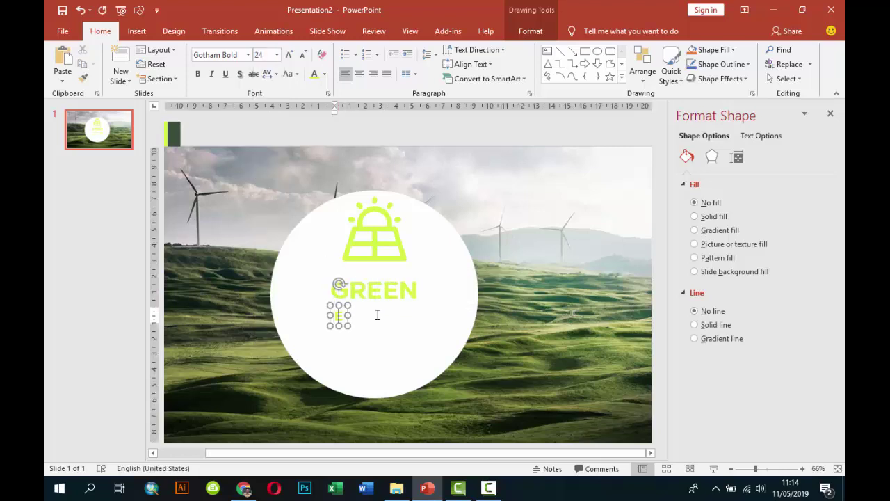
type("NERGY PRE")
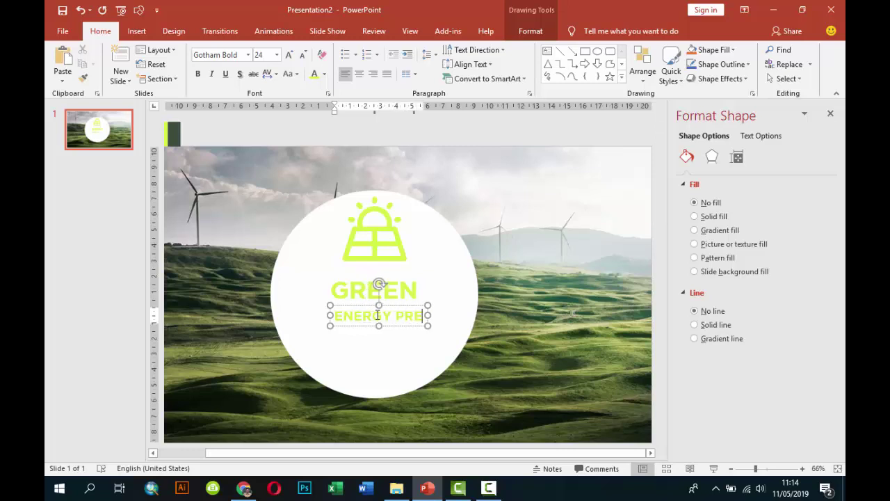
type("SENTATION")
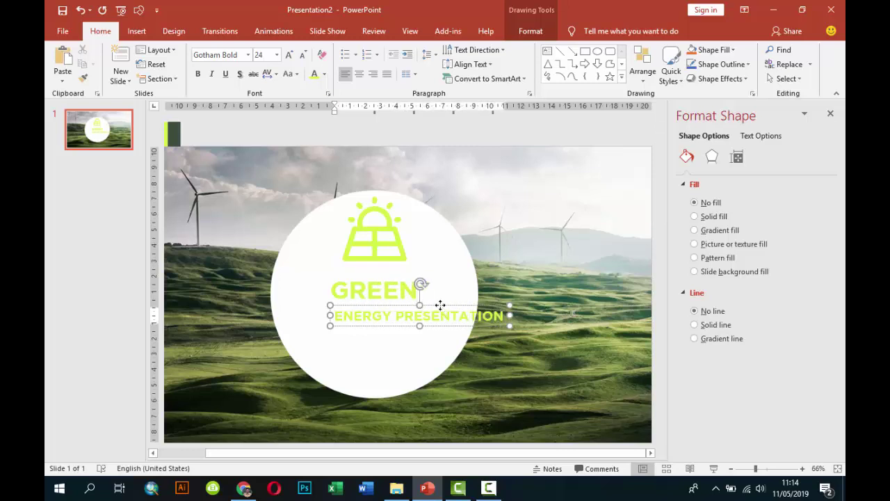
Step: Centre the subtitle under GREEN and colour it with the palette's dark grey
left_click_drag(440, 305, 394, 316)
left_click(324, 75)
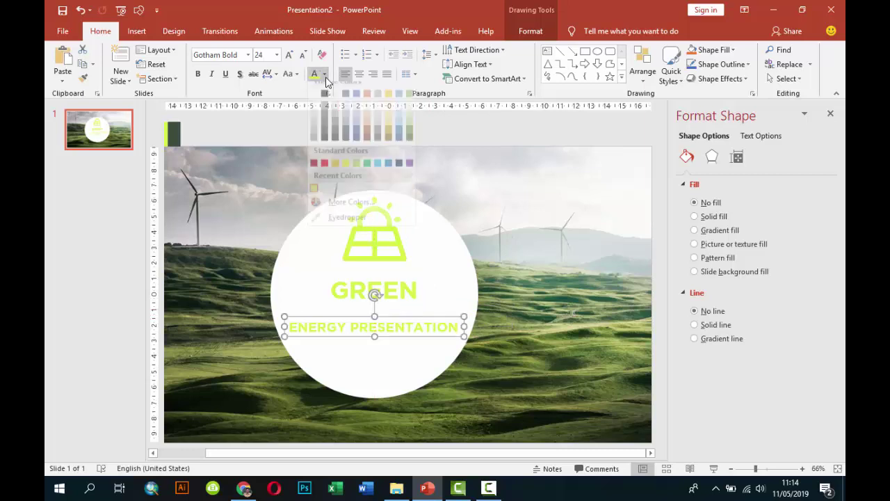
left_click(153, 453)
left_click(153, 453)
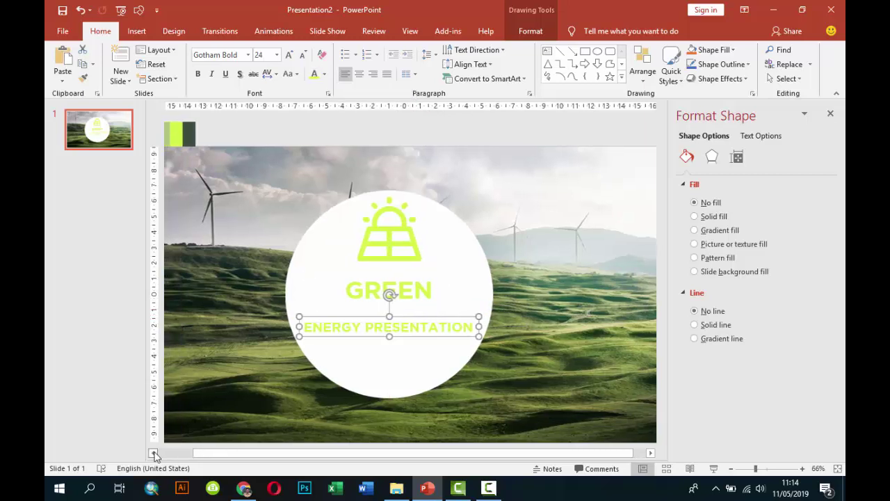
left_click(324, 74)
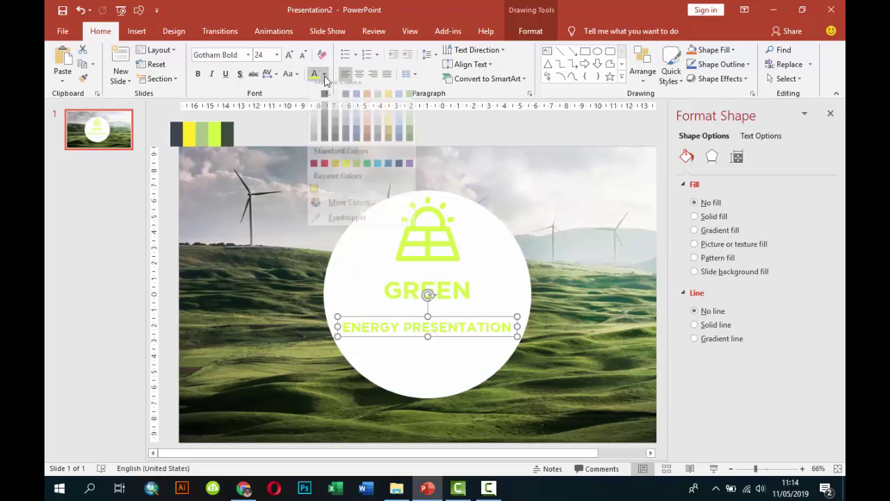
left_click(341, 225)
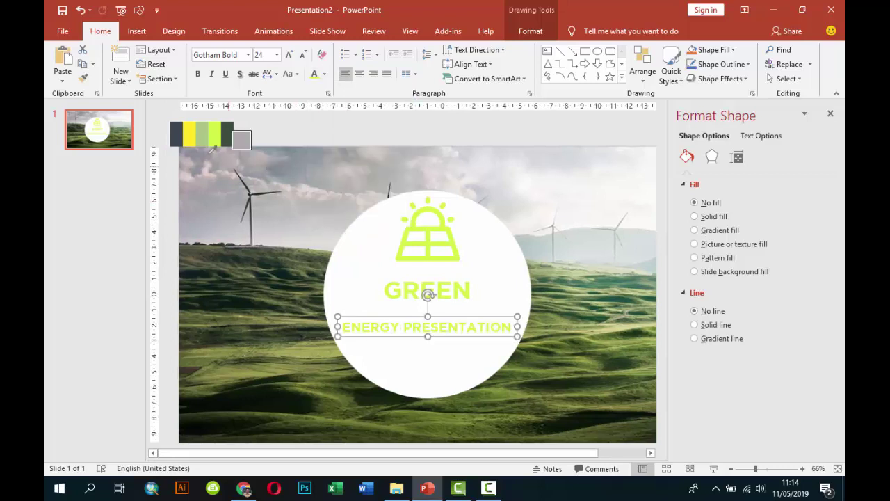
left_click(178, 131)
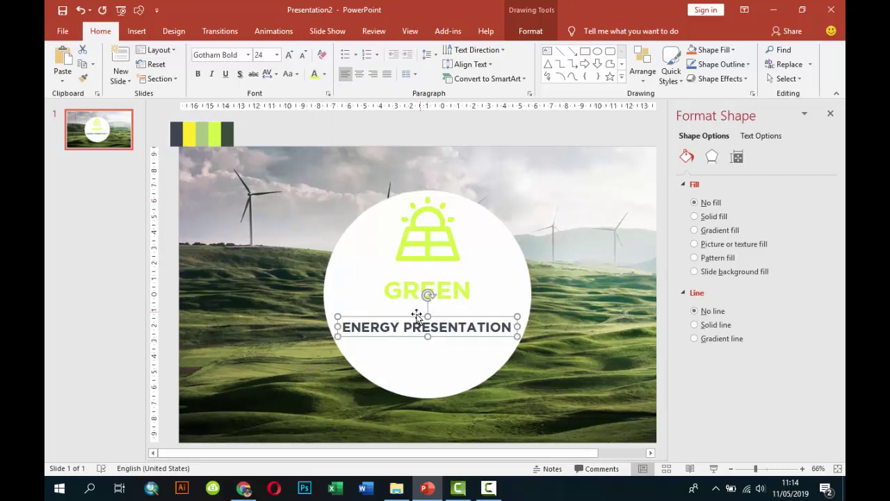
left_click_drag(415, 316, 413, 315)
key("Up")
key("Up")
key("Up")
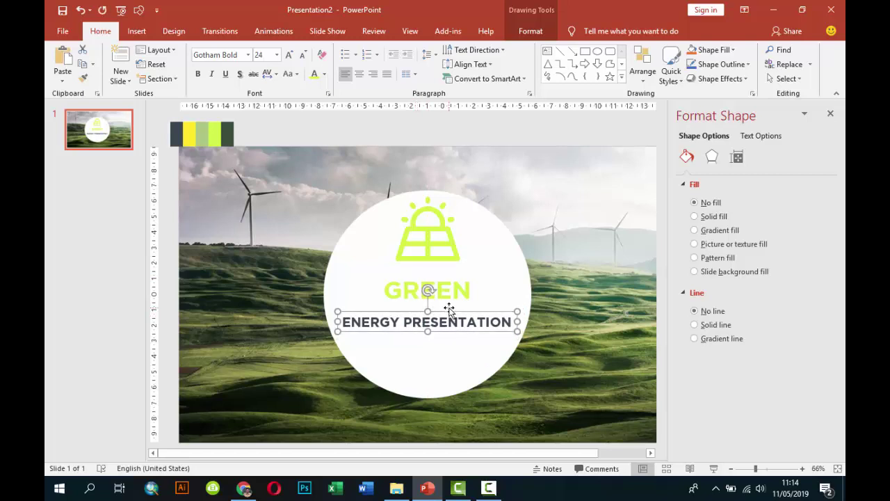
key("Up")
scroll(452, 300, "down", 2, "ctrl")
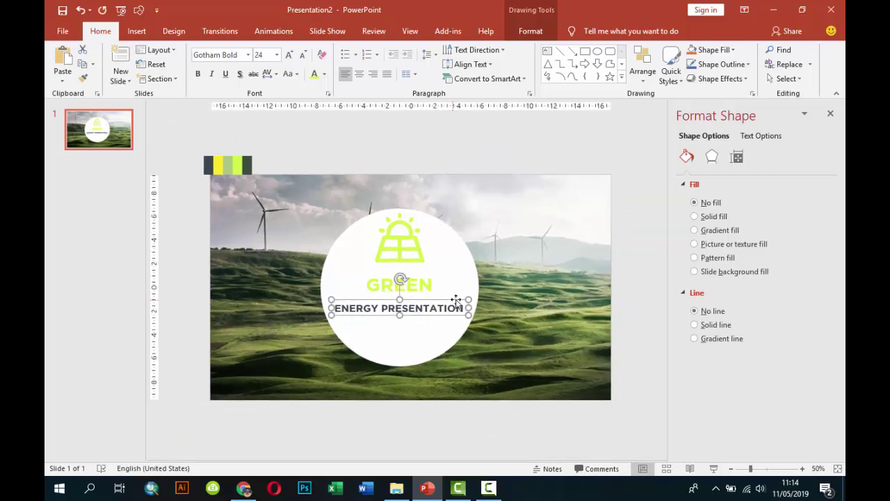
Step: Add a new slide 2 after slide 1
left_click(634, 212)
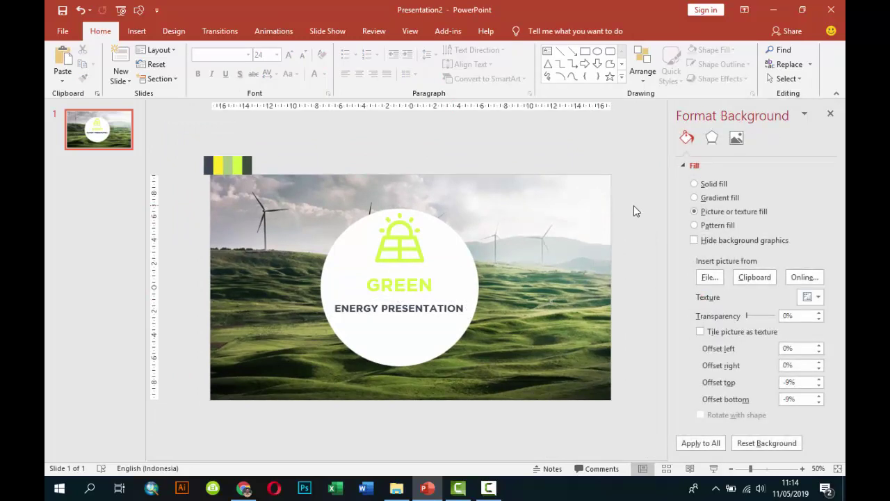
left_click(116, 169)
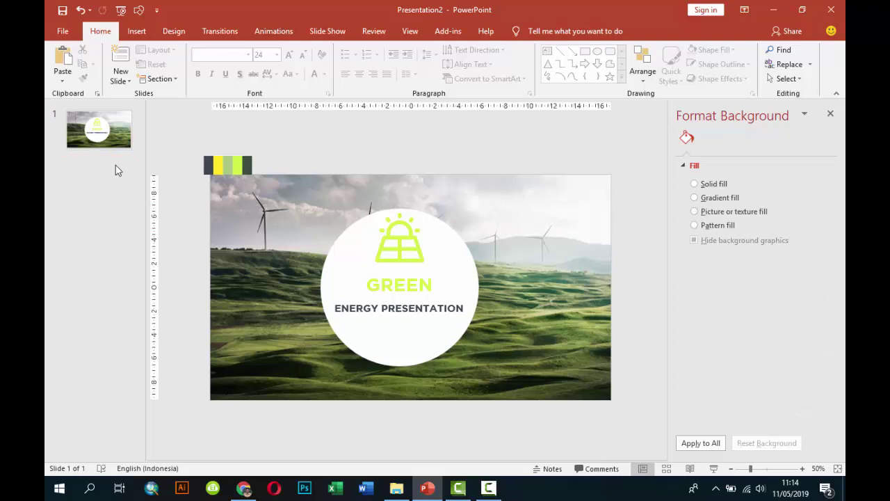
right_click(116, 169)
left_click(133, 207)
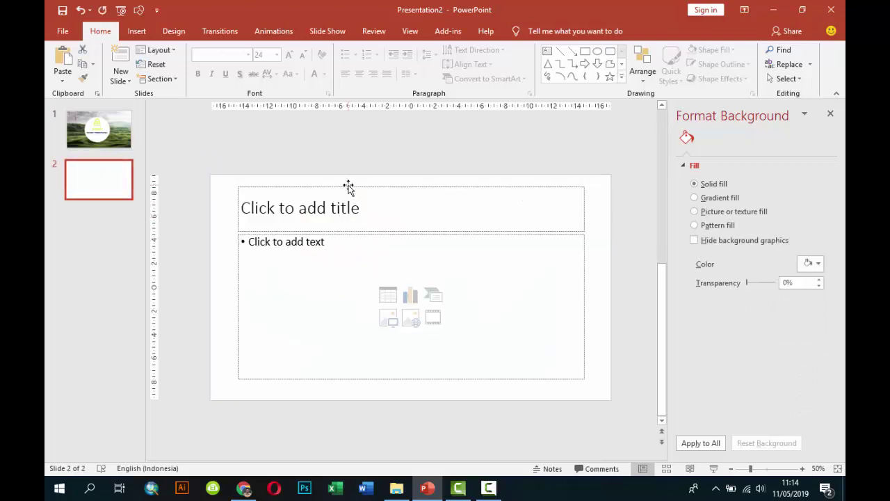
Step: Delete slide 2's title and content placeholders
left_click(348, 188)
key("Delete")
left_click(362, 232)
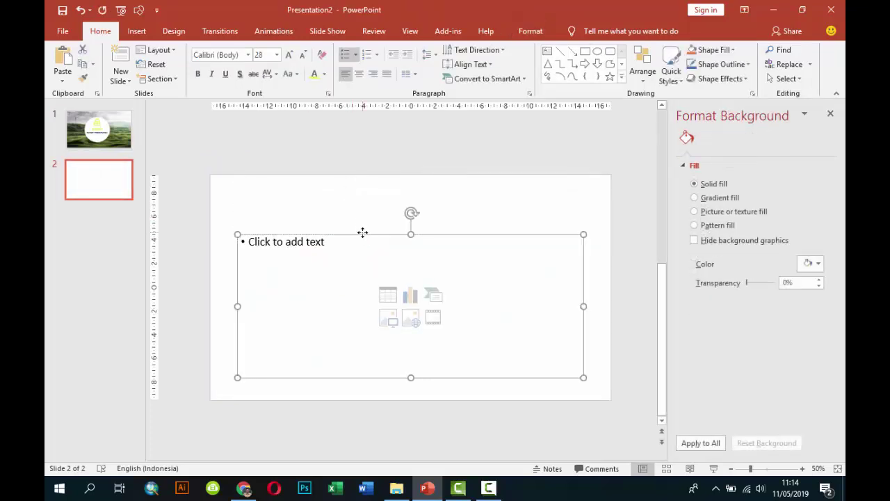
key("Delete")
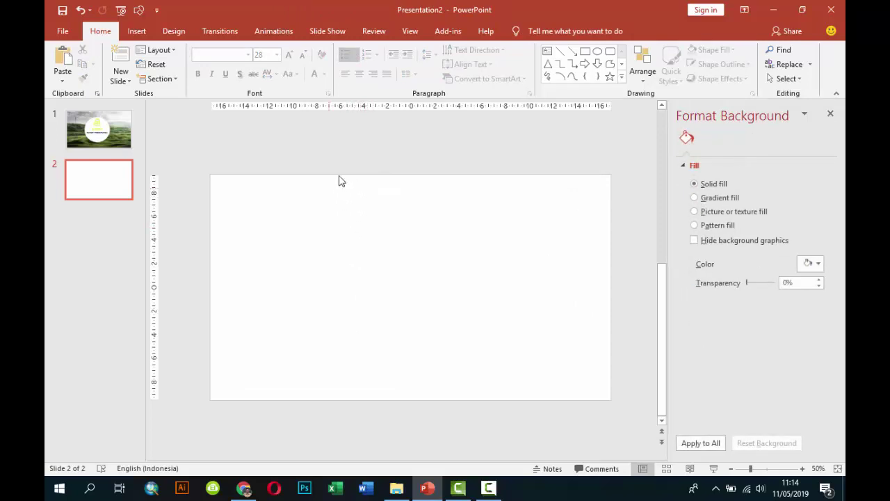
left_click(136, 31)
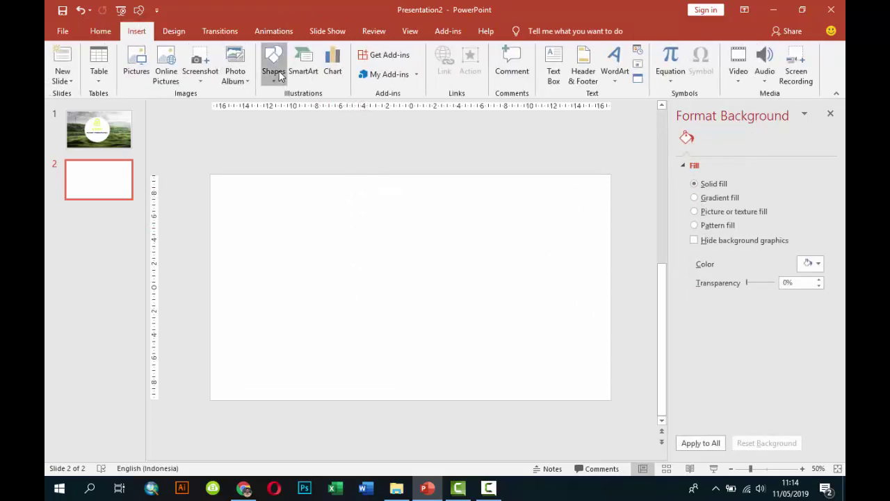
Step: Draw a 13.07 cm circle on the left of slide 2 and remove its outline
left_click(273, 66)
left_click(319, 117)
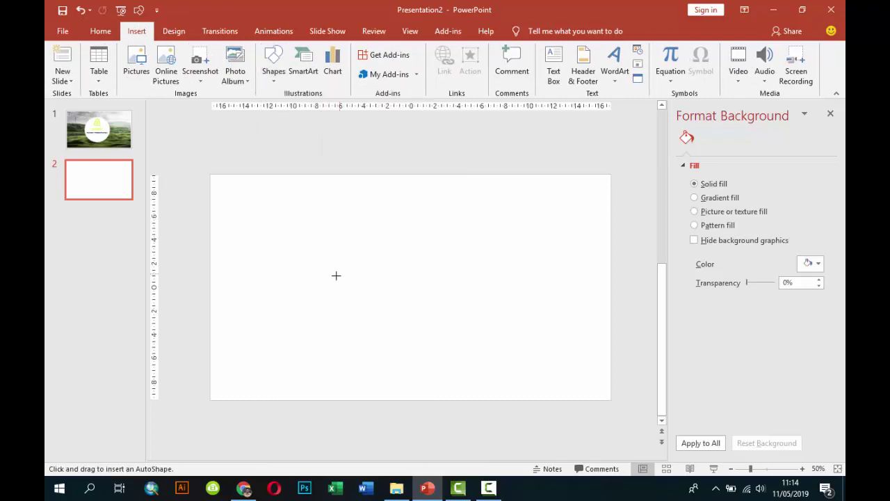
left_click_drag(259, 224, 395, 359)
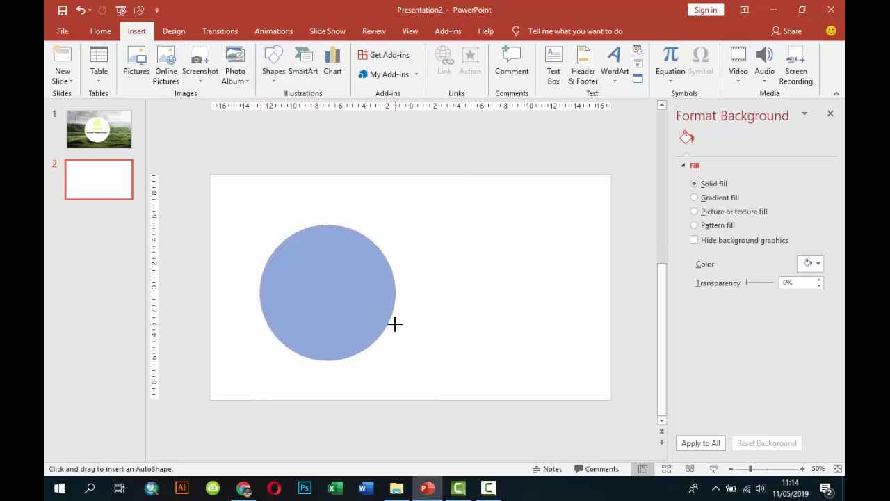
left_click_drag(338, 288, 328, 278)
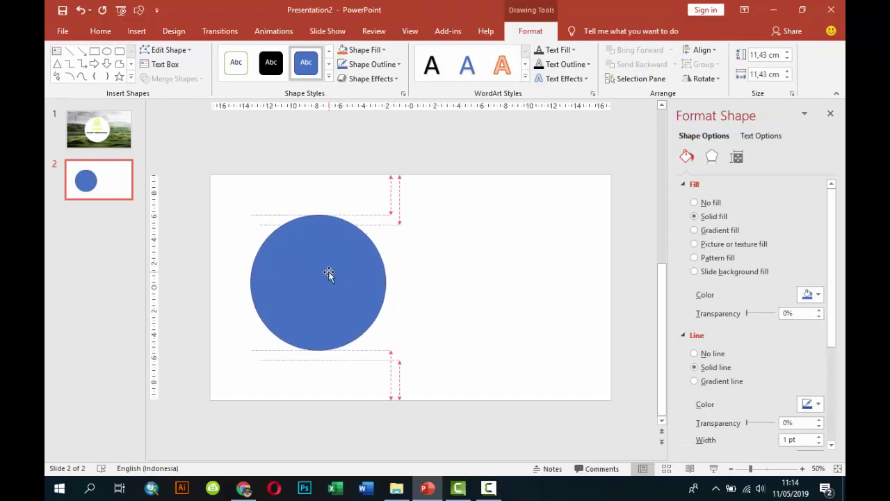
left_click_drag(387, 351, 406, 369)
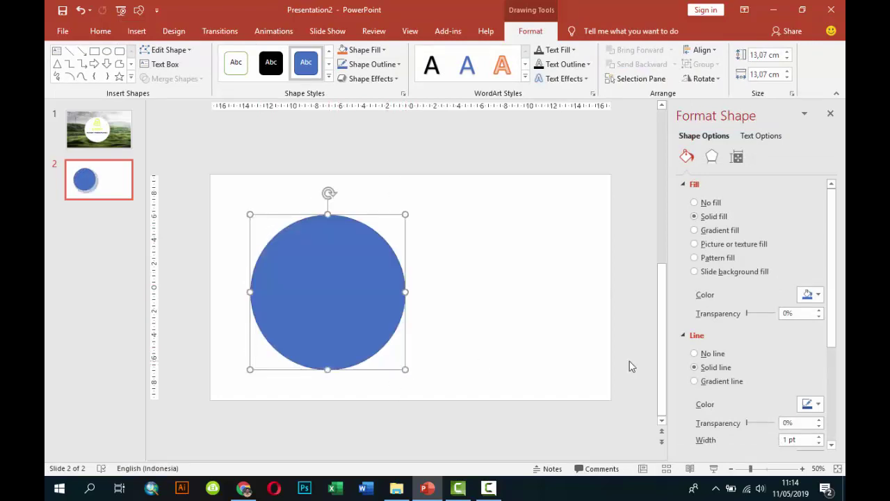
left_click(709, 354)
left_click_drag(333, 303, 329, 294)
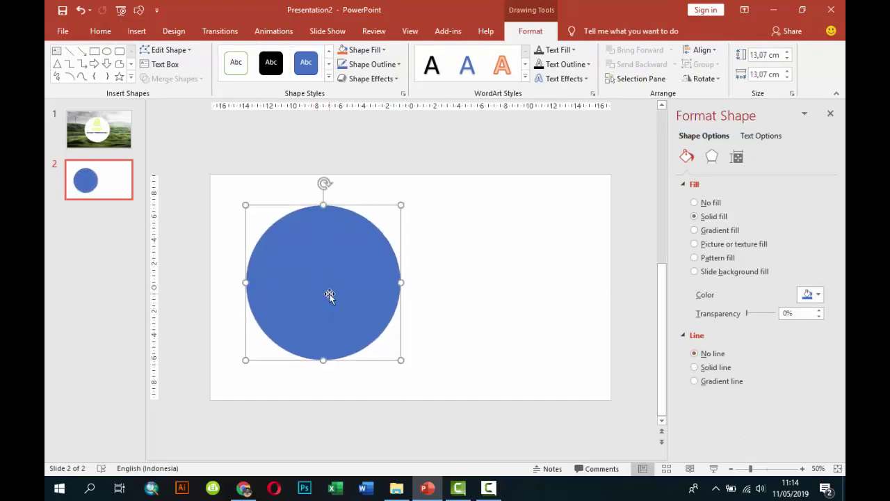
Step: Picture-fill the circle with the grass photo from the IMAGE > ENERGY folder
left_click(729, 244)
left_click(709, 307)
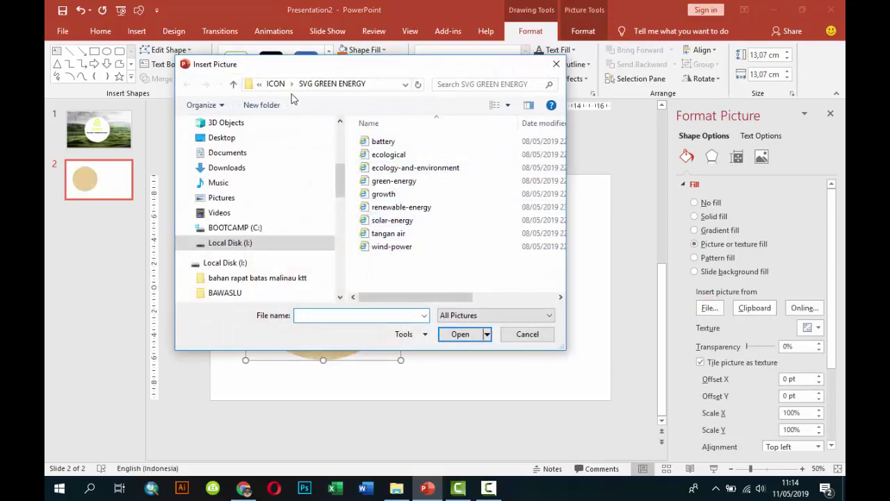
left_click(276, 85)
left_click(275, 85)
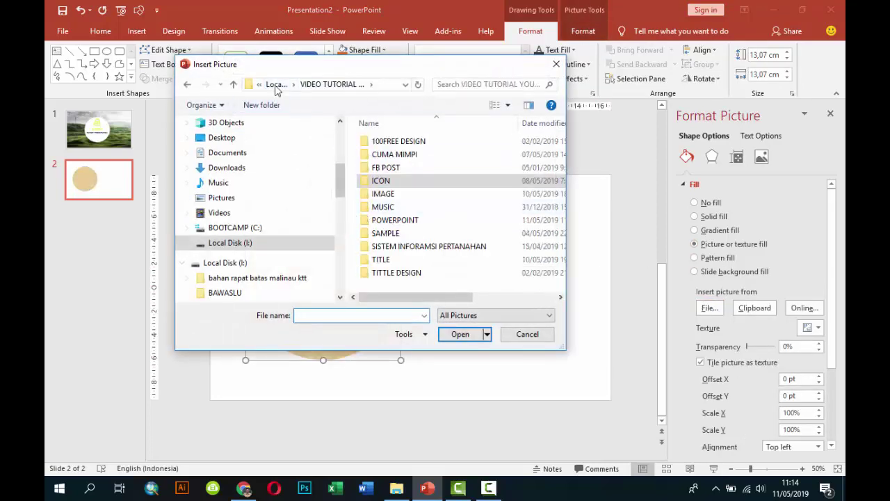
double_click(386, 194)
double_click(455, 160)
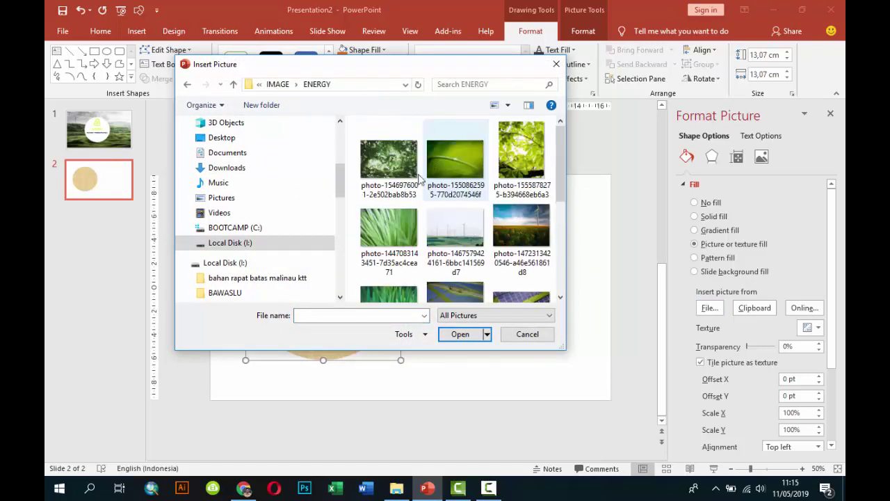
scroll(433, 222, "down", 2)
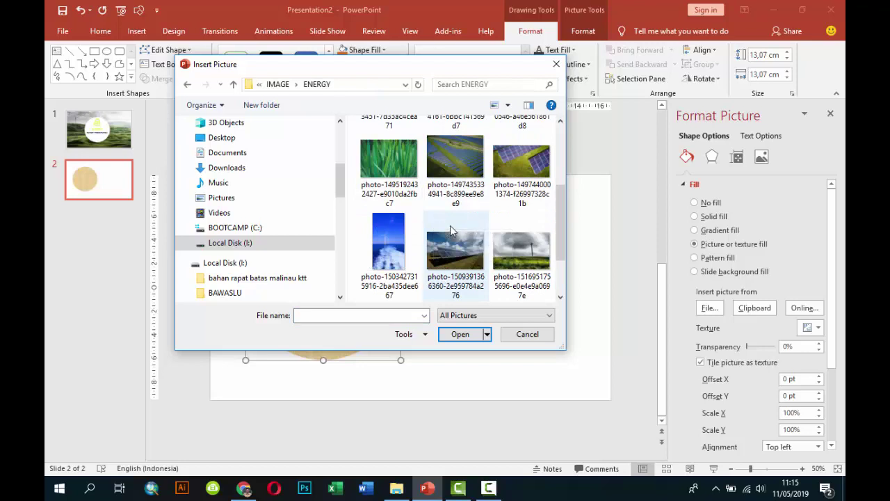
left_click(410, 174)
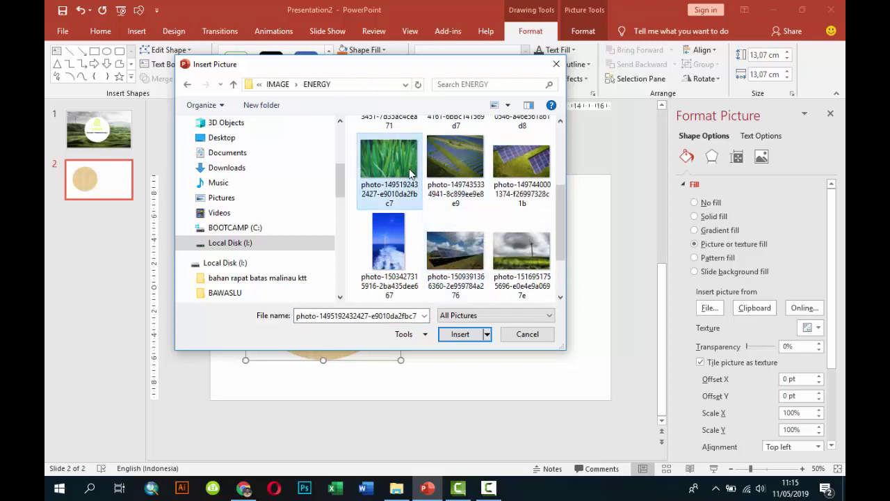
left_click(458, 338)
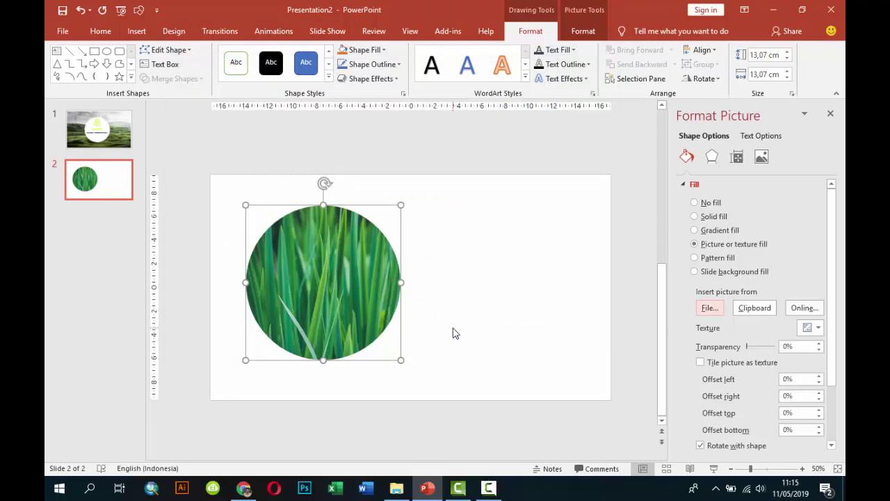
left_click(441, 280)
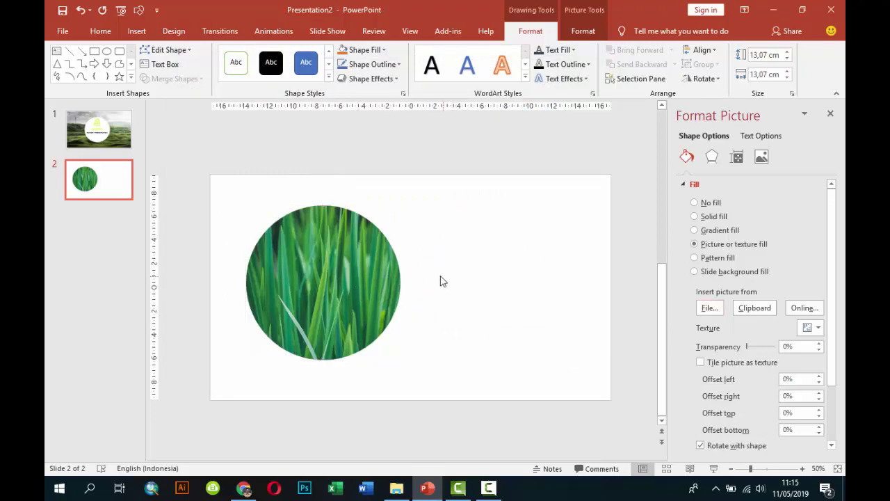
Step: Duplicate the grass circle, shrink the copy to 8.73 cm with white fill, and overlap them
left_click(379, 275)
left_click_drag(379, 274, 539, 287)
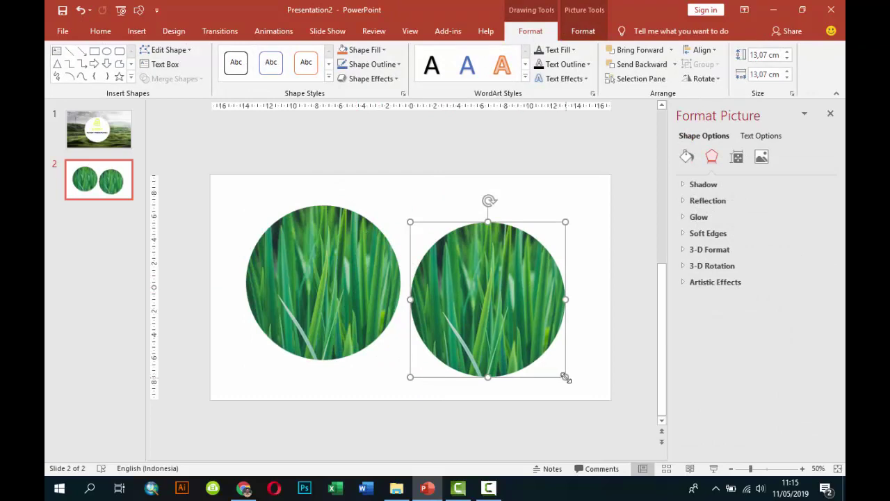
left_click_drag(564, 377, 516, 307)
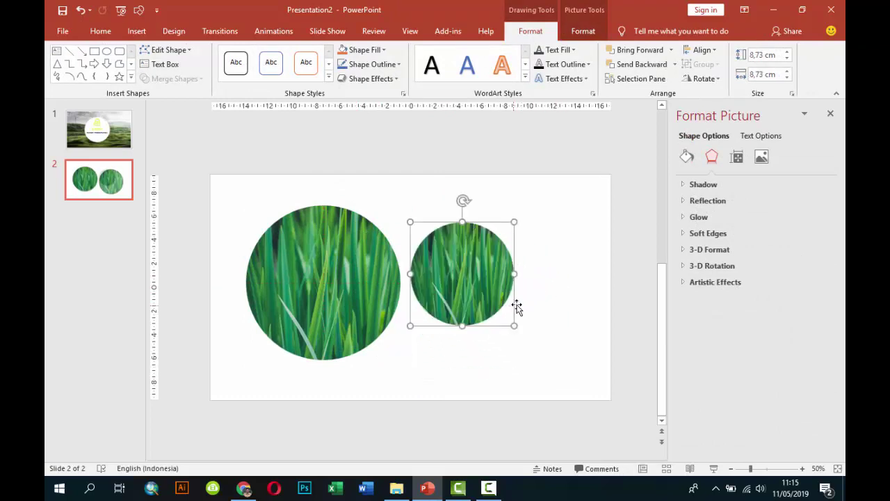
left_click(687, 156)
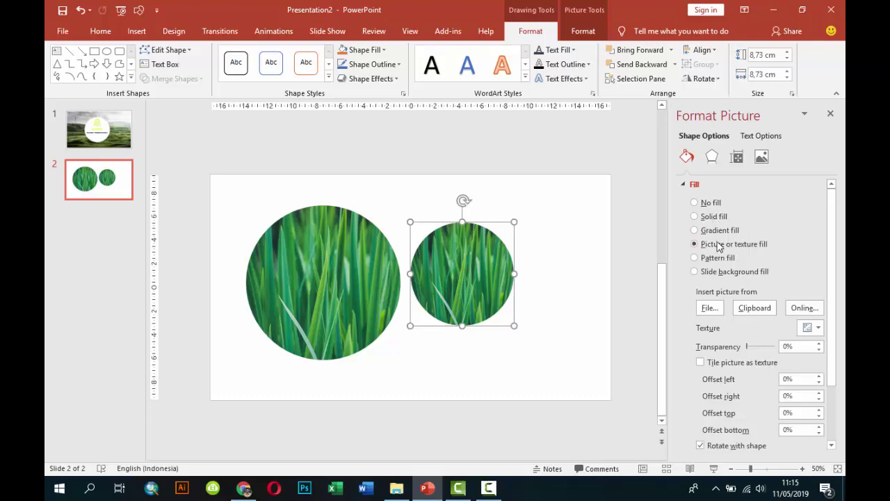
left_click(714, 216)
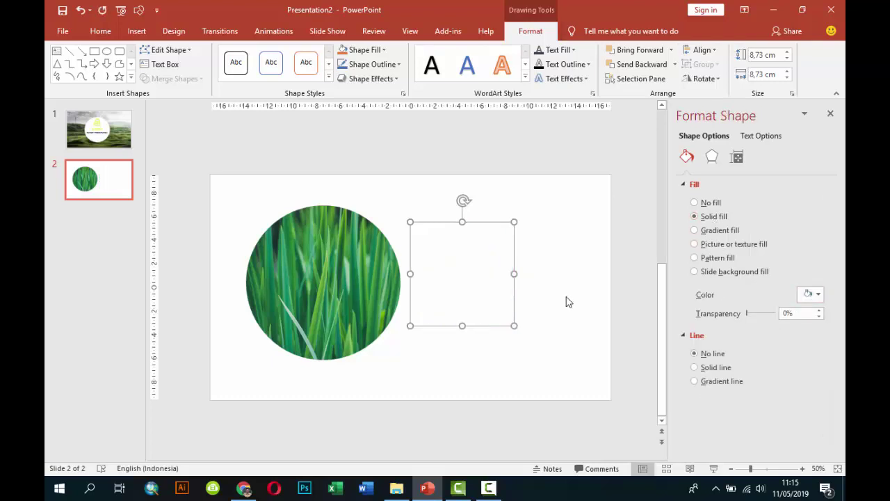
mouse_move(471, 261)
left_mouse_down()
mouse_move(334, 262)
mouse_move(337, 277)
mouse_move(341, 257)
left_mouse_up()
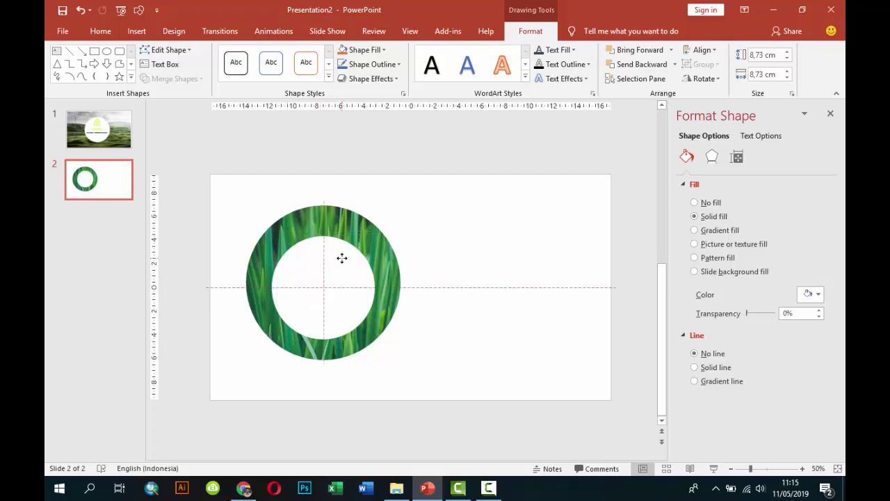
left_click_drag(370, 232, 363, 221)
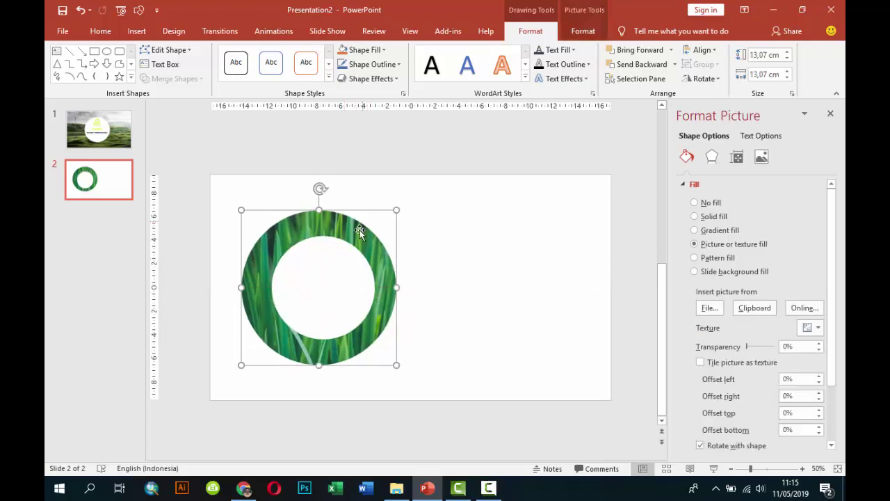
Step: Align the white and grass circles by their middles and centres, undoing a stray move
left_click(341, 260, "shift")
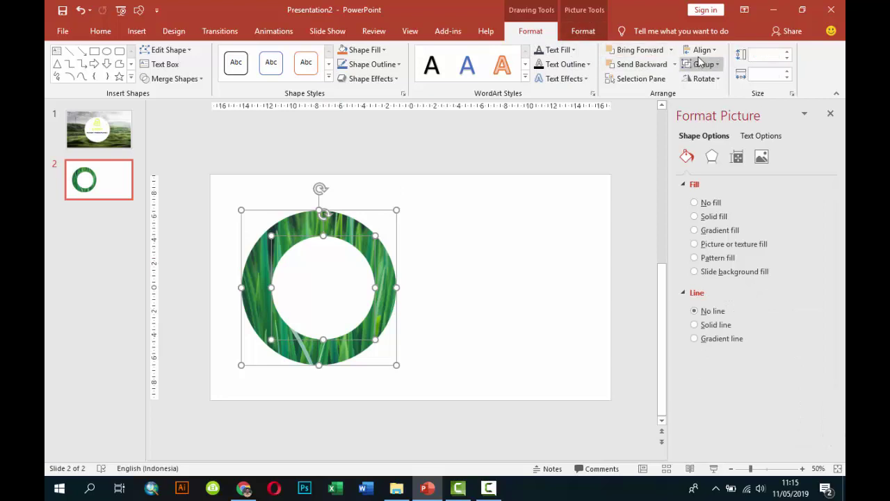
left_click(702, 50)
left_click(707, 126)
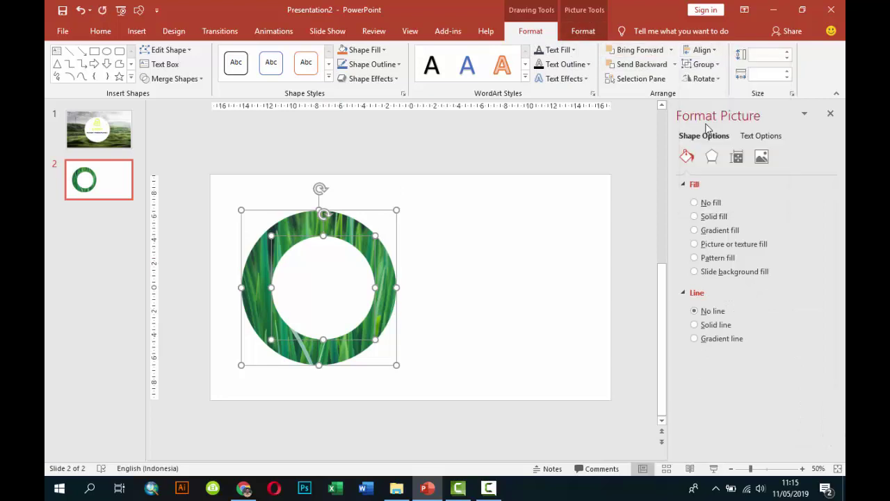
left_click(701, 50)
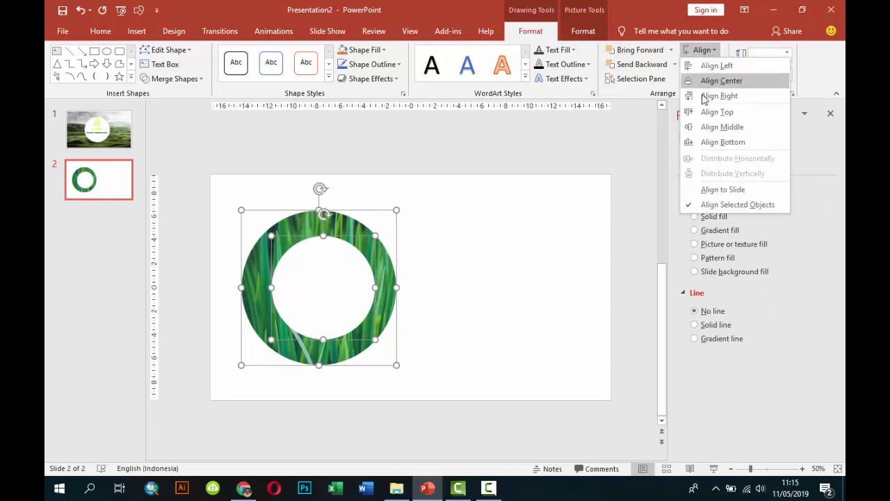
left_click(721, 80)
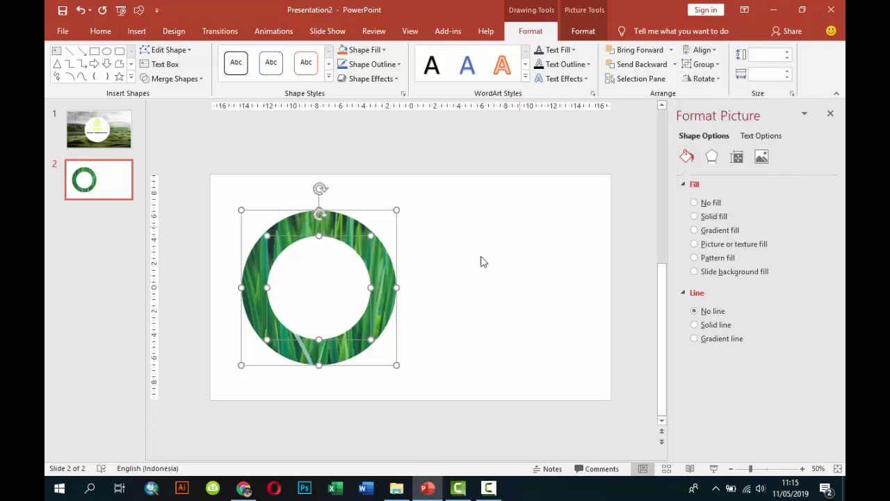
left_click(457, 278)
left_click(339, 279)
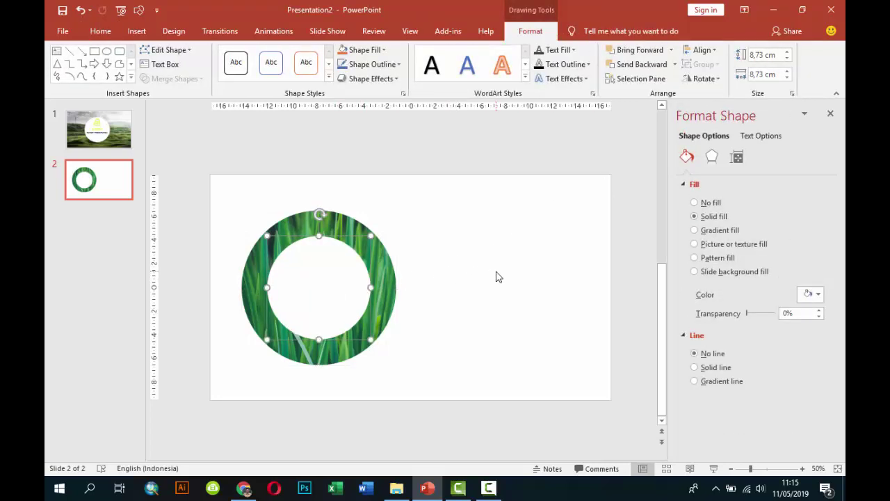
key("ctrl+z")
Step: Add a 5.32 cm yellow-green circle centred inside the white circle
mouse_move(376, 240)
left_mouse_down()
mouse_move(296, 322)
mouse_move(324, 287)
left_mouse_up()
left_click(813, 301)
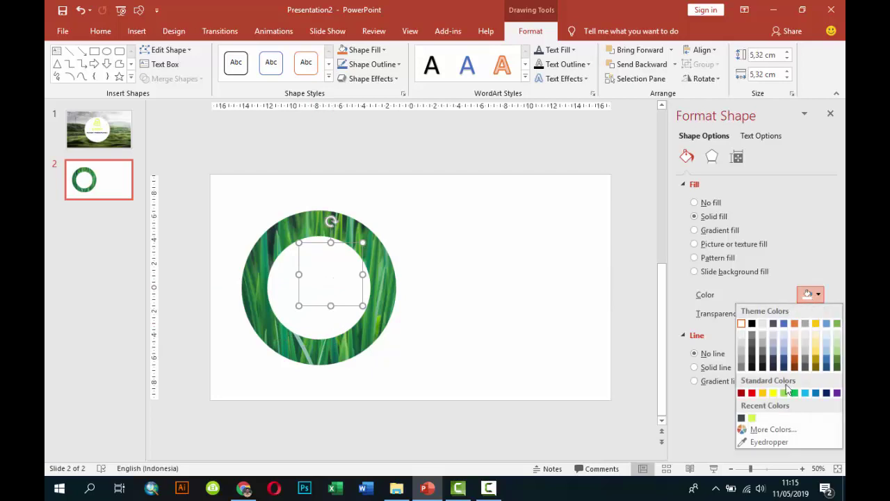
left_click(751, 417)
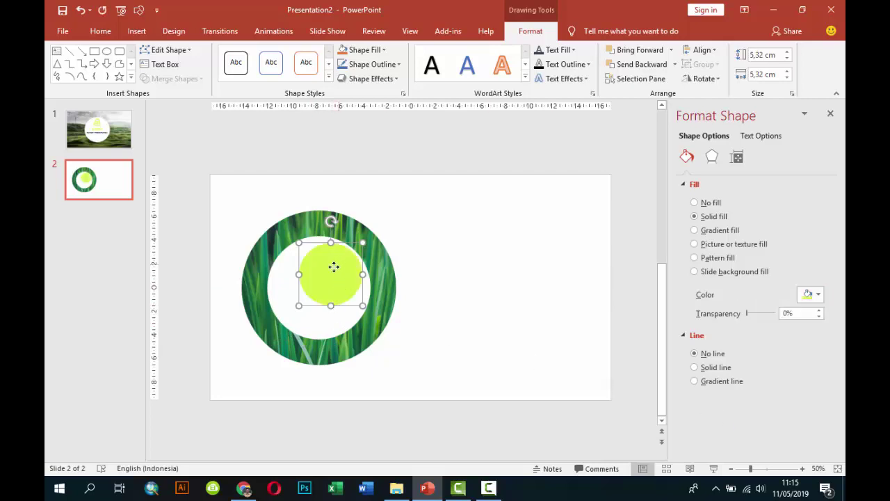
left_click_drag(334, 267, 317, 278)
left_click(434, 254)
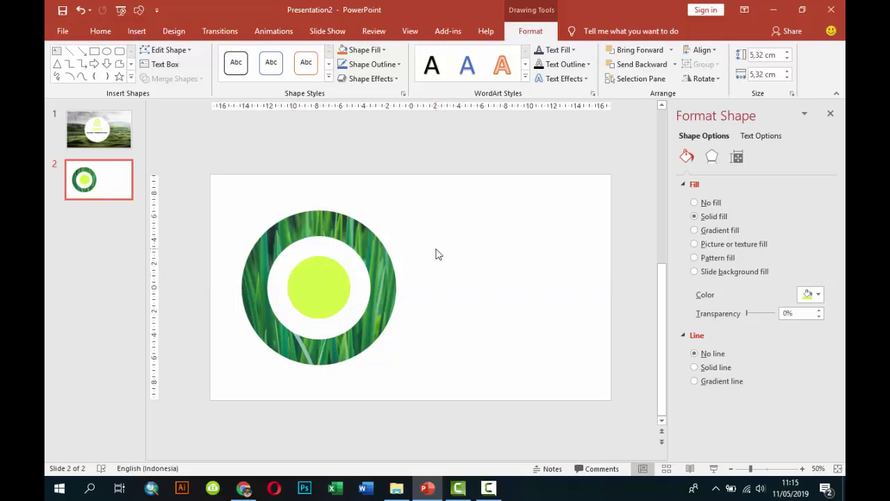
Step: Insert the tangan air icon from the ICON > SVG GREEN ENERGY folder
left_click(137, 30)
left_click(136, 56)
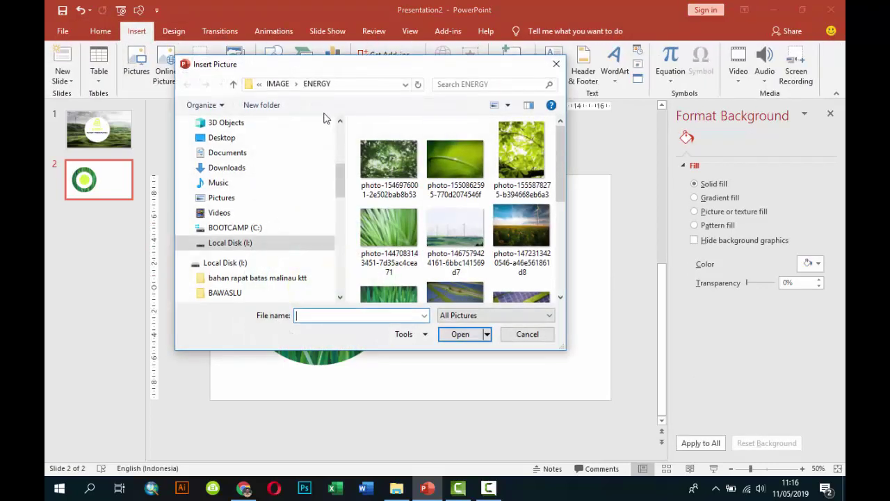
left_click(270, 82)
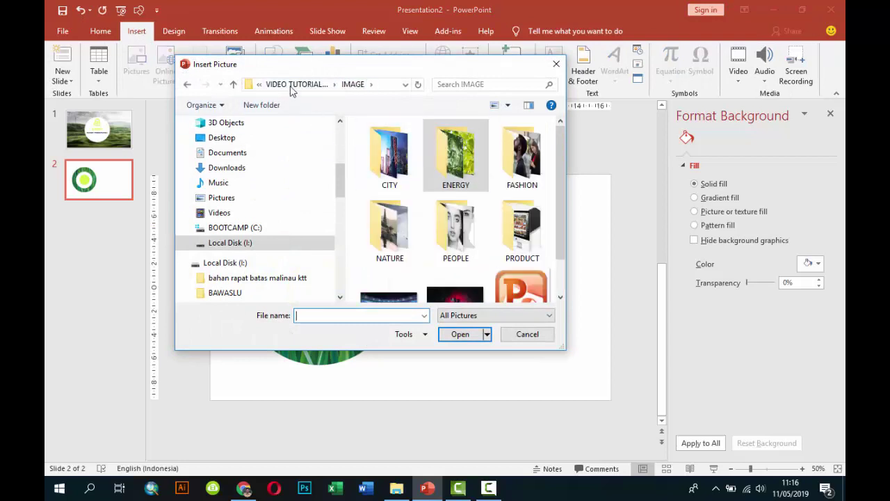
left_click(296, 84)
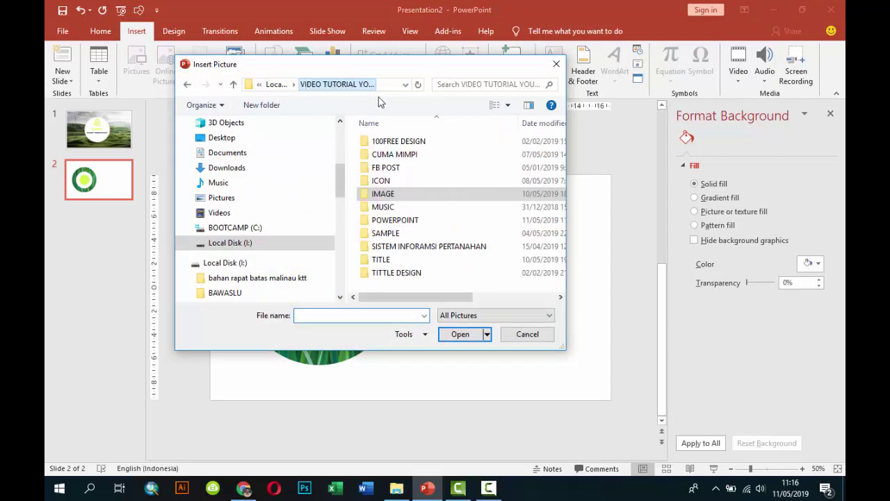
double_click(379, 180)
double_click(411, 272)
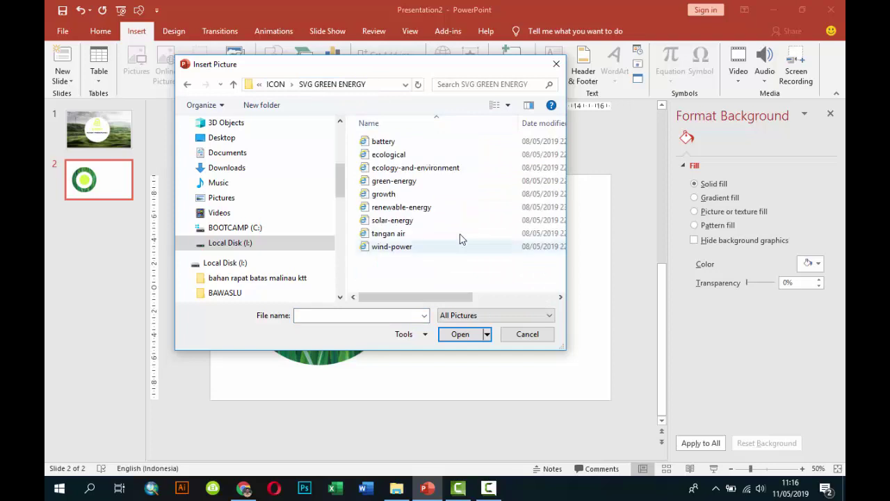
left_click(401, 234)
left_click(460, 335)
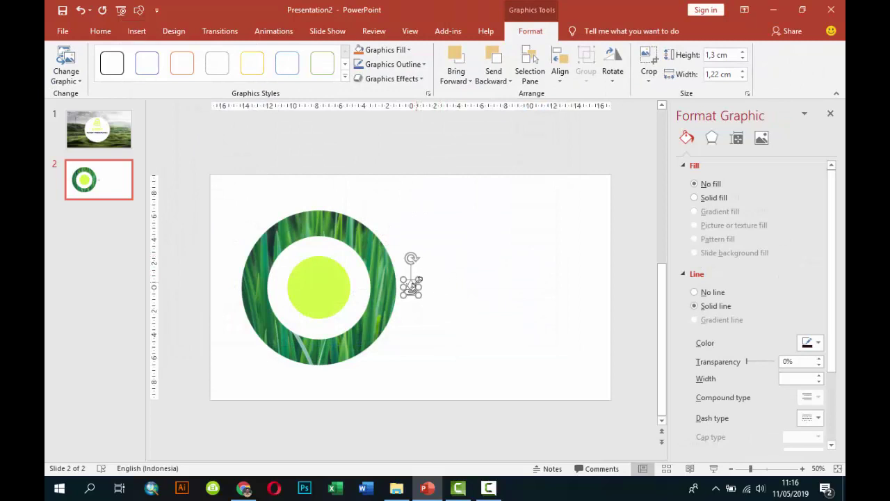
Step: Make the icon's lines white, size it to 3.88 × 4.13 cm and centre it on the yellow-green circle
mouse_move(417, 279)
left_mouse_down()
mouse_move(451, 244)
mouse_move(319, 280)
left_mouse_up()
left_click(807, 343)
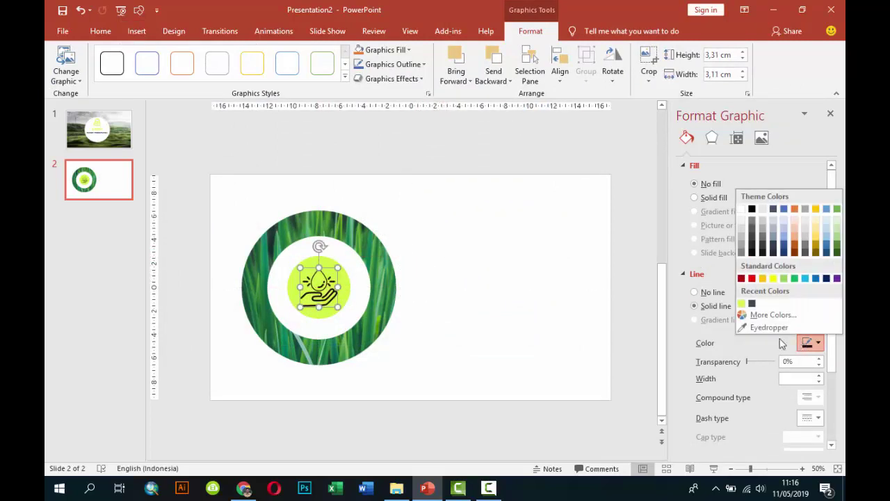
left_click(741, 209)
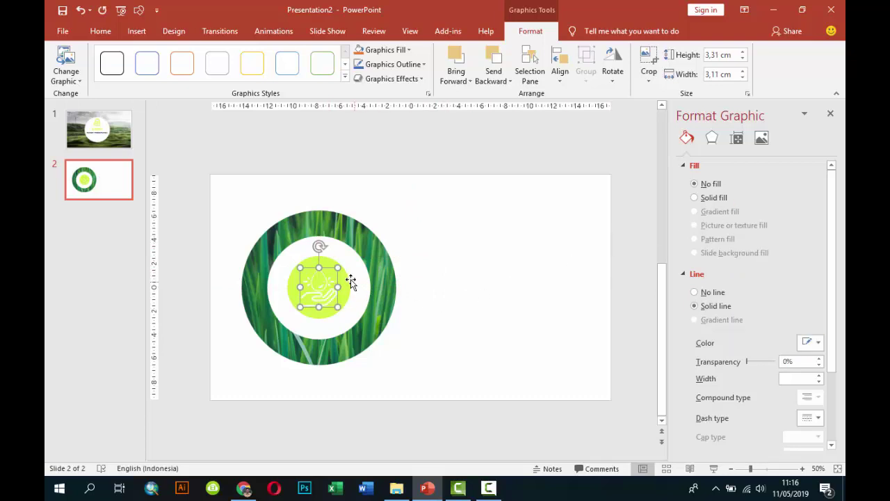
mouse_move(337, 265)
left_mouse_down()
mouse_move(351, 250)
mouse_move(328, 279)
left_mouse_up()
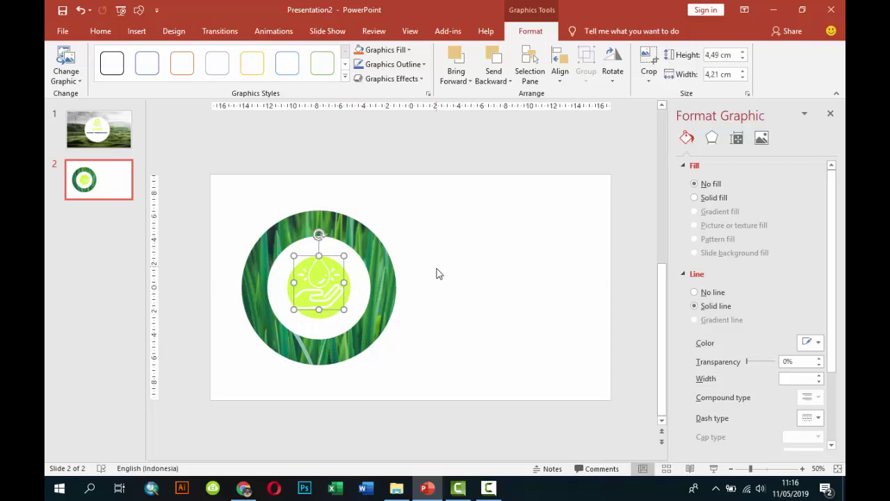
left_click_drag(344, 255, 325, 285)
key("Down")
key("Down")
key("Down")
key("Down")
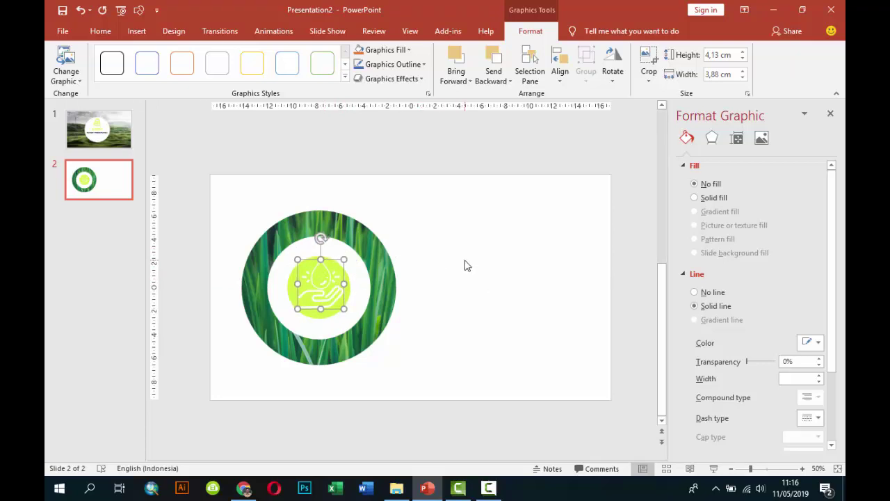
key("Down")
key("Down")
left_click(468, 265)
Step: Paste the ENERGY PRESENTATION text onto slide 2, right of the ring
scroll(396, 161, "up", 2)
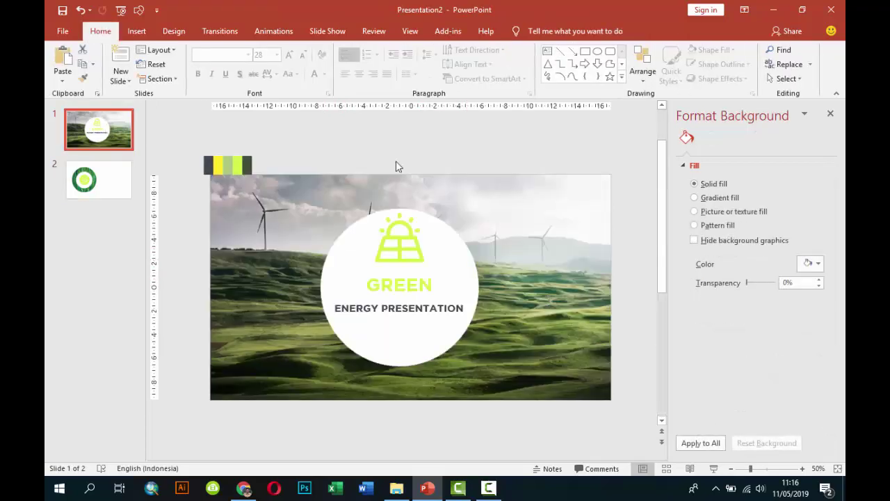
left_click(430, 316)
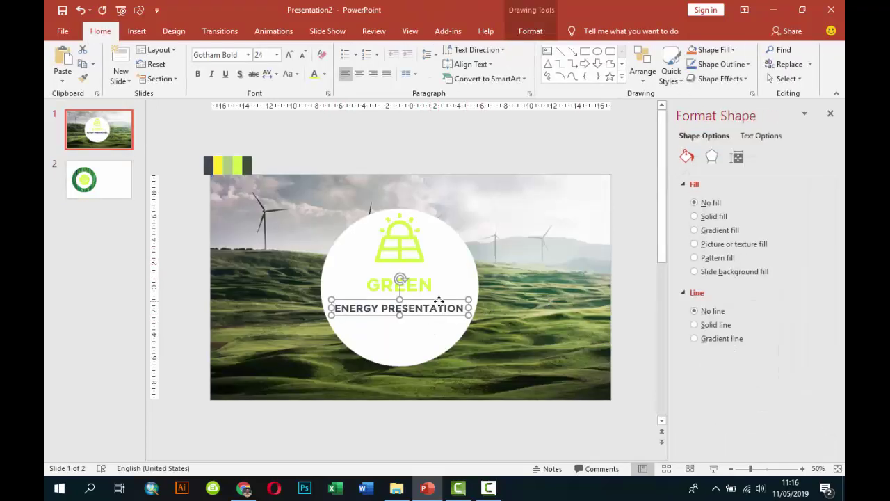
scroll(148, 226, "down", 1)
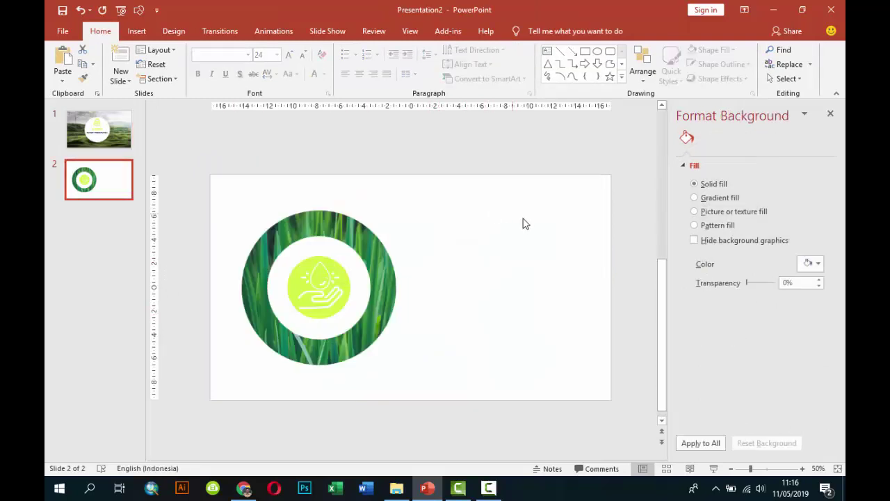
key("ctrl+v")
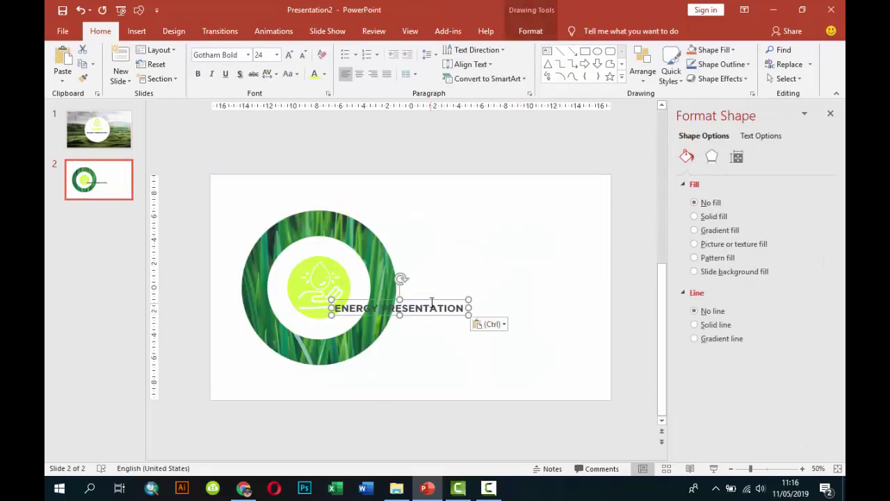
left_click_drag(479, 294, 508, 286)
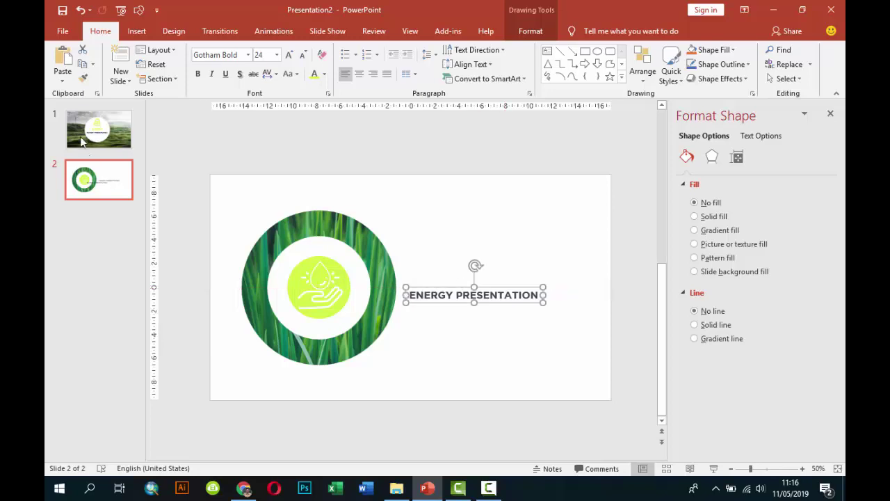
Step: Copy the GREEN text box from slide 1 and place it above ENERGY PRESENTATION
key("Page_Up")
left_click(406, 284)
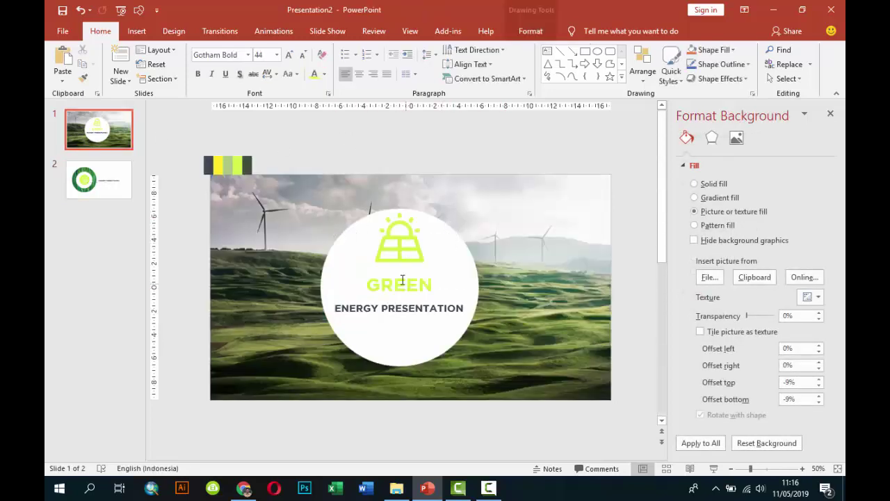
left_click(386, 272)
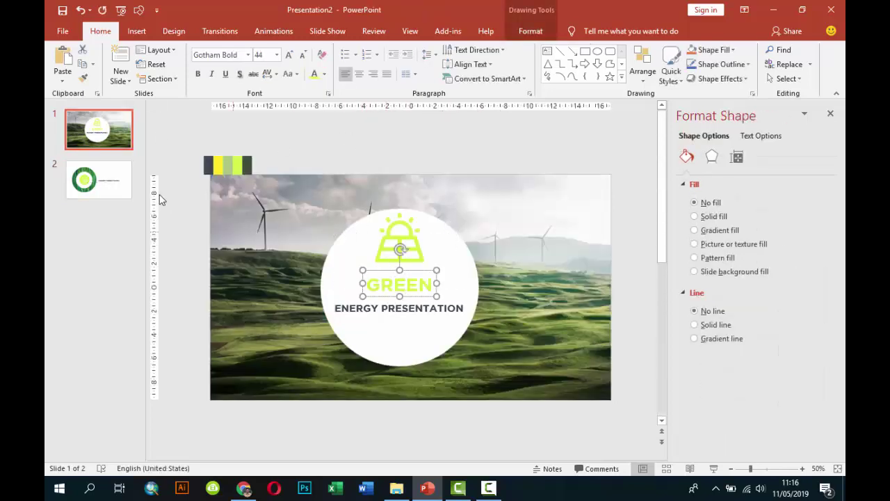
key("Page_Down")
key("ctrl+v")
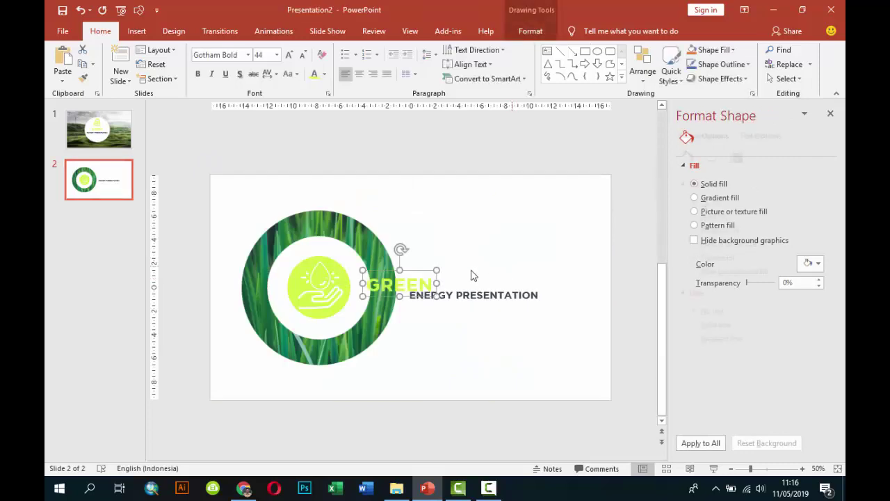
mouse_move(416, 272)
left_mouse_down()
mouse_move(460, 238)
mouse_move(458, 246)
left_mouse_up()
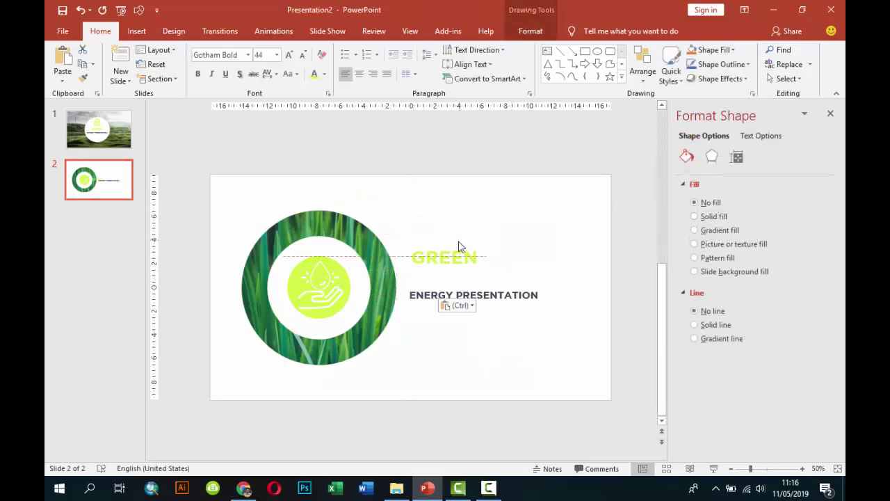
Step: Set ENERGY PRESENTATION to 44 pt, wrap it onto two lines, and align it under GREEN
left_click(465, 295)
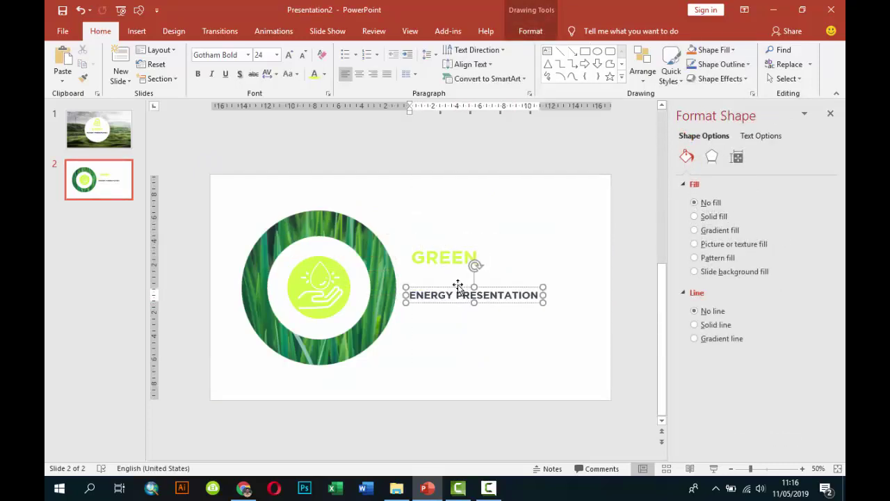
left_click(458, 286)
left_click(277, 57)
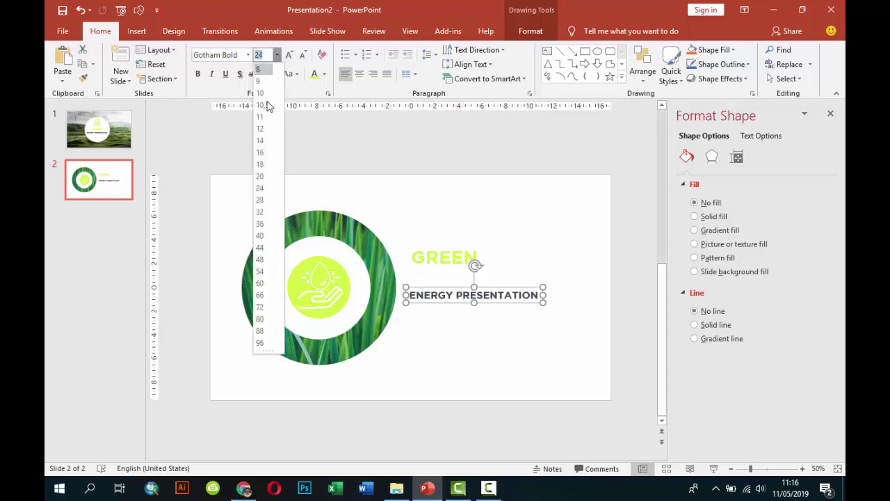
left_click(271, 246)
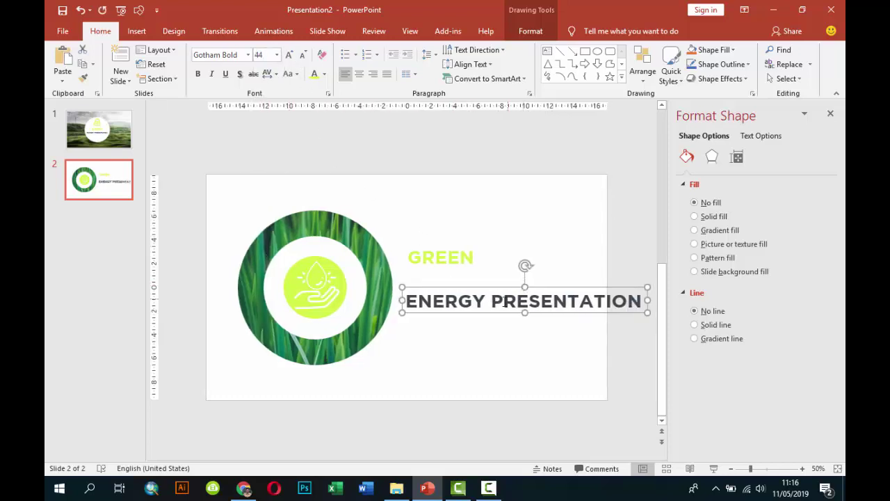
left_click_drag(649, 300, 565, 306)
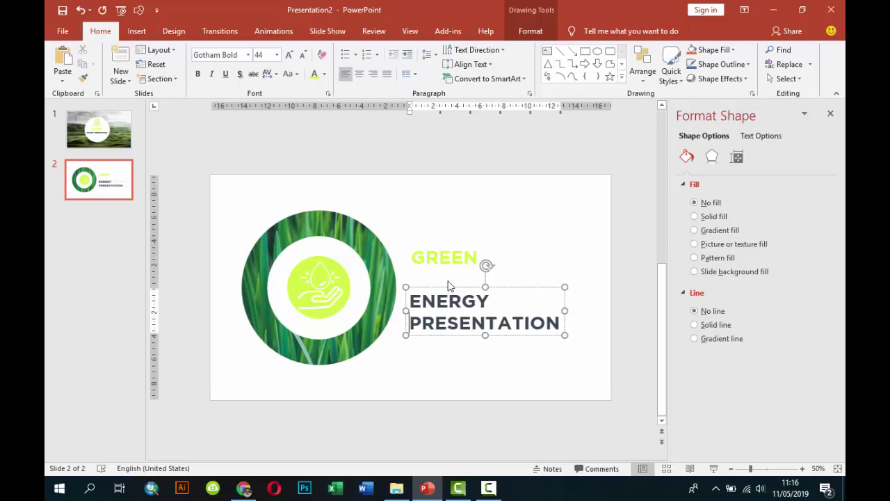
mouse_move(445, 287)
left_mouse_down()
mouse_move(449, 271)
mouse_move(460, 273)
left_mouse_up()
left_click(453, 261)
left_click(472, 218)
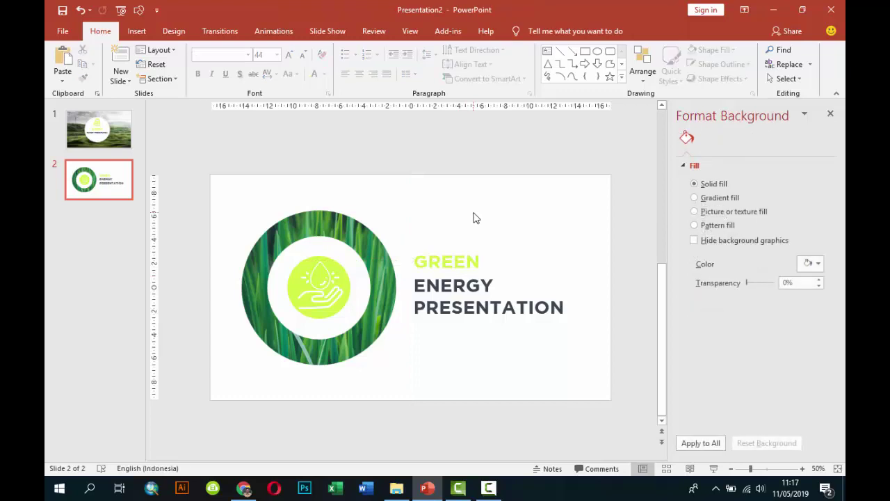
Step: Move the grass-ring graphic and its icon to the right side of the slide
left_click(136, 30)
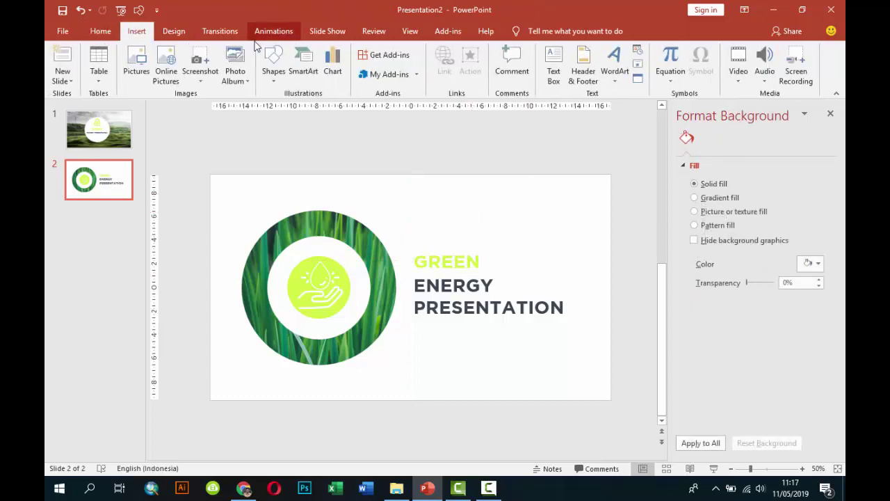
left_click(273, 66)
left_click(497, 207)
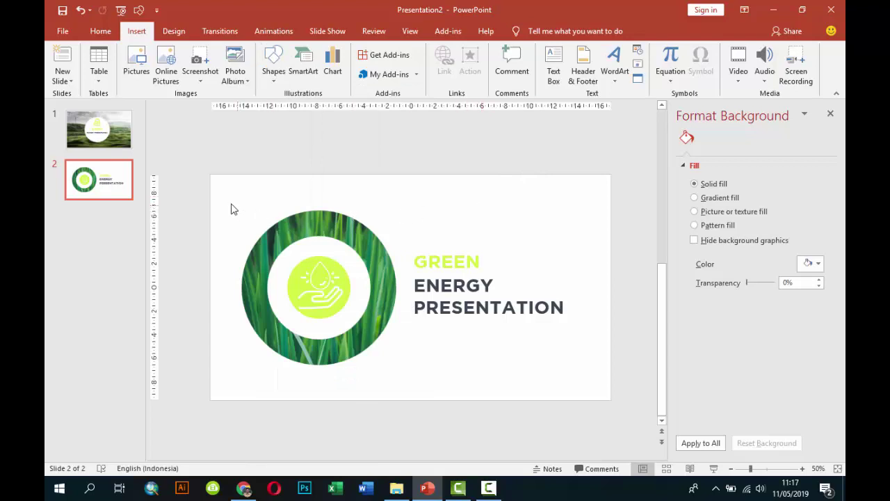
left_click_drag(220, 195, 407, 387)
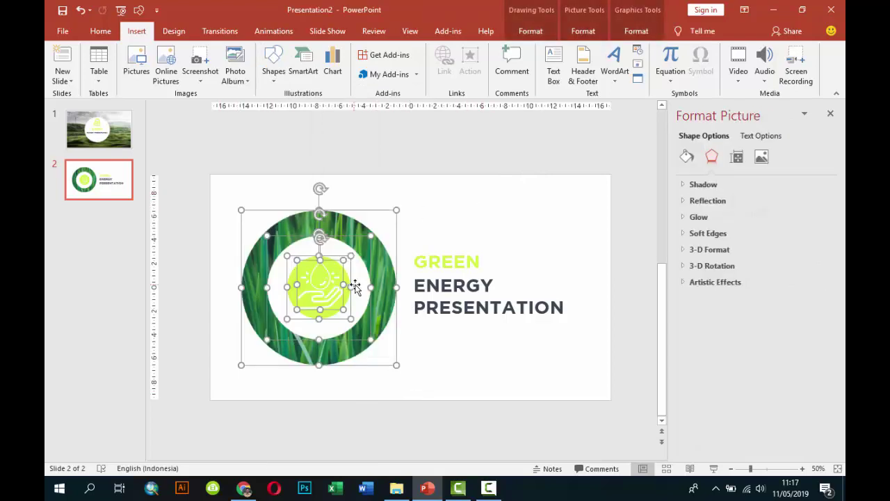
left_click_drag(381, 278, 560, 264)
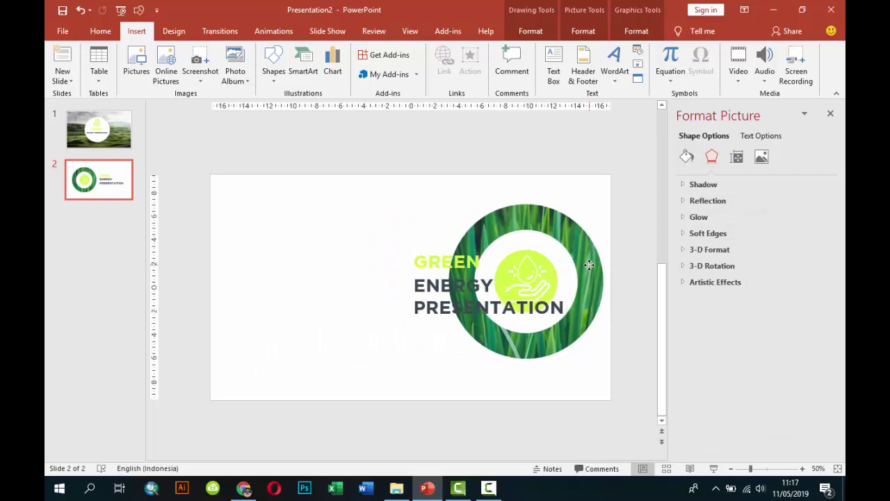
left_click(379, 264)
Step: Move the GREEN ENERGY PRESENTATION title to the left and realign it with the ring
left_click(416, 258)
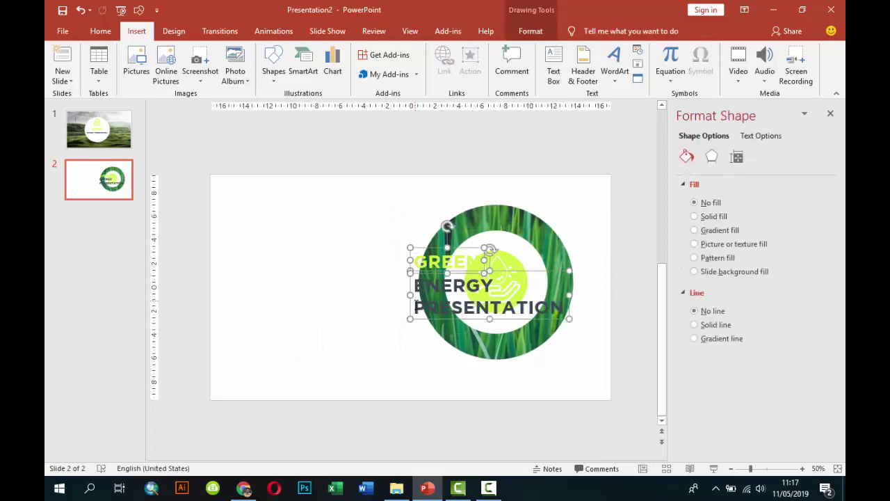
left_click_drag(407, 292, 252, 281)
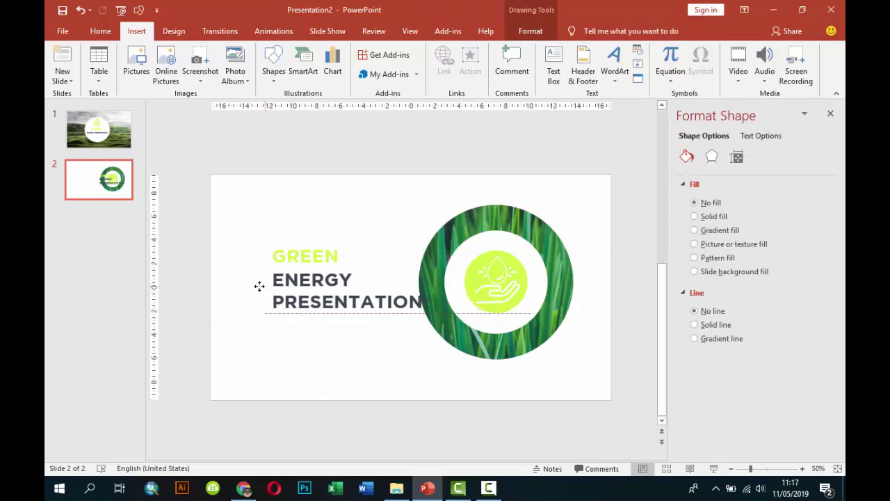
left_click_drag(252, 281, 253, 258)
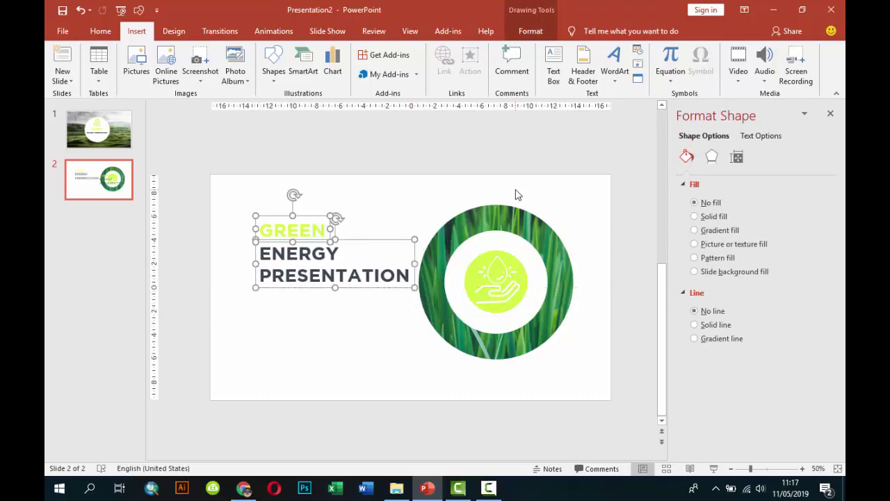
left_click(513, 195)
left_click_drag(381, 179, 602, 382)
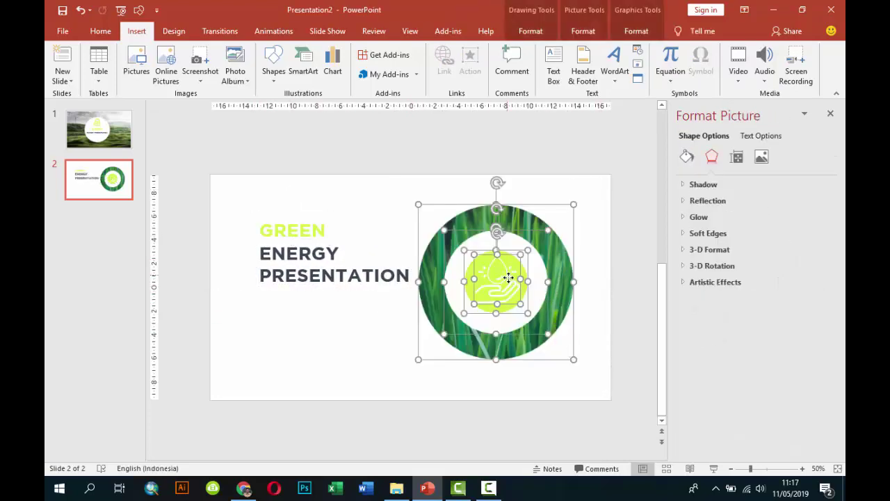
left_click_drag(508, 274, 524, 285)
left_click(406, 206)
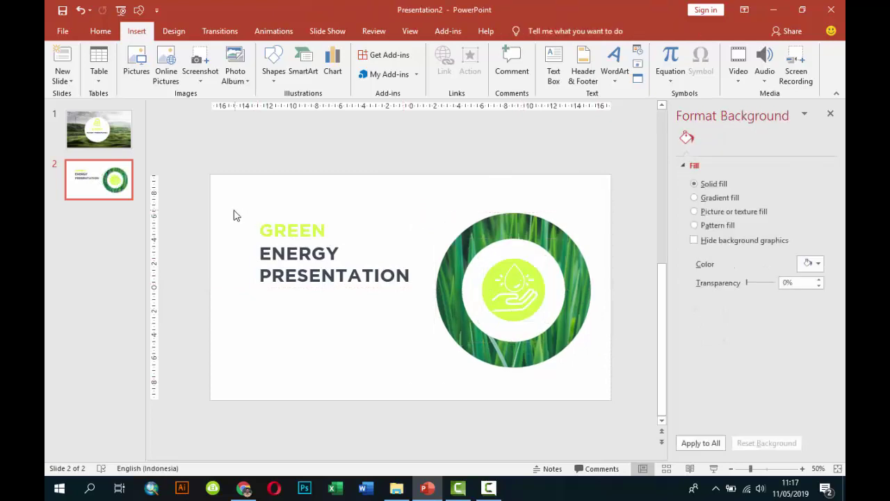
mouse_move(232, 209)
left_mouse_down()
mouse_move(445, 296)
mouse_move(376, 293)
left_mouse_up()
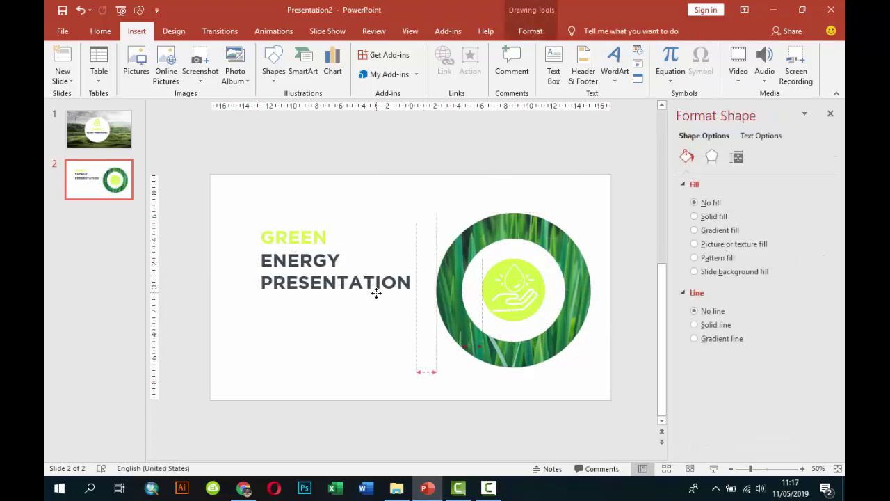
left_click(314, 201)
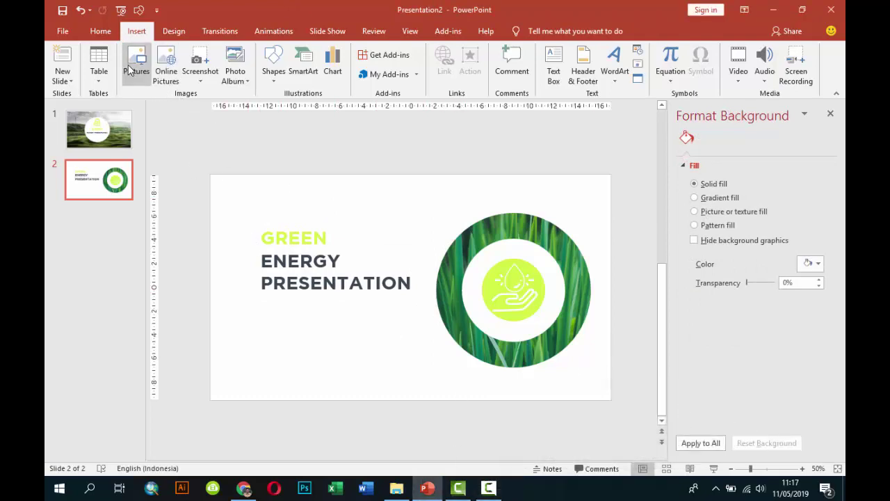
Step: Draw a small lime-green circle to the left of GREEN
left_click(274, 75)
left_click(318, 107)
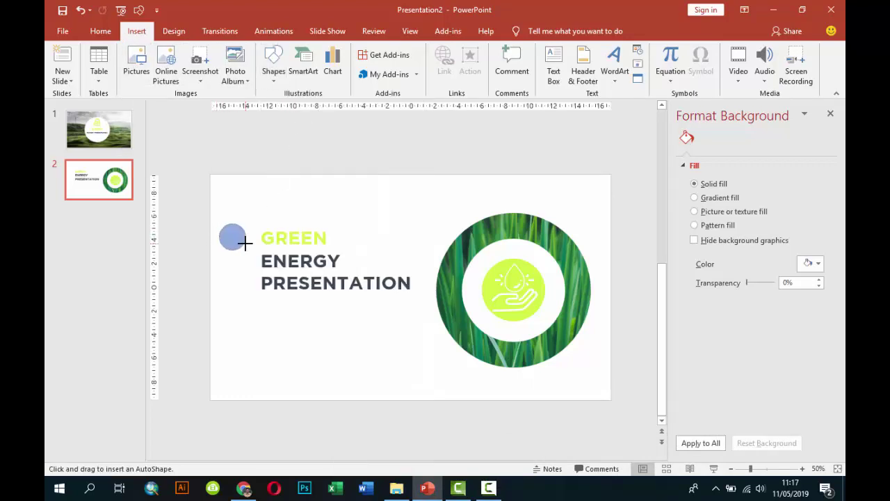
left_click_drag(245, 244, 247, 250)
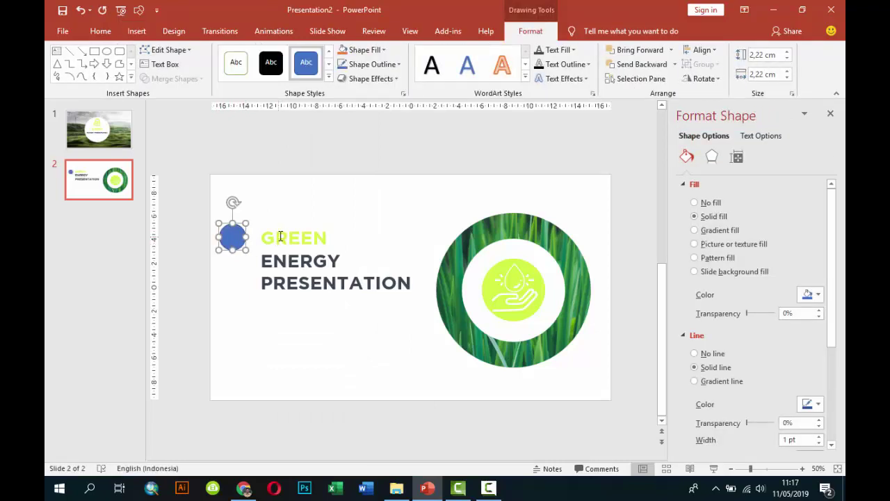
left_click(805, 295)
left_click(741, 418)
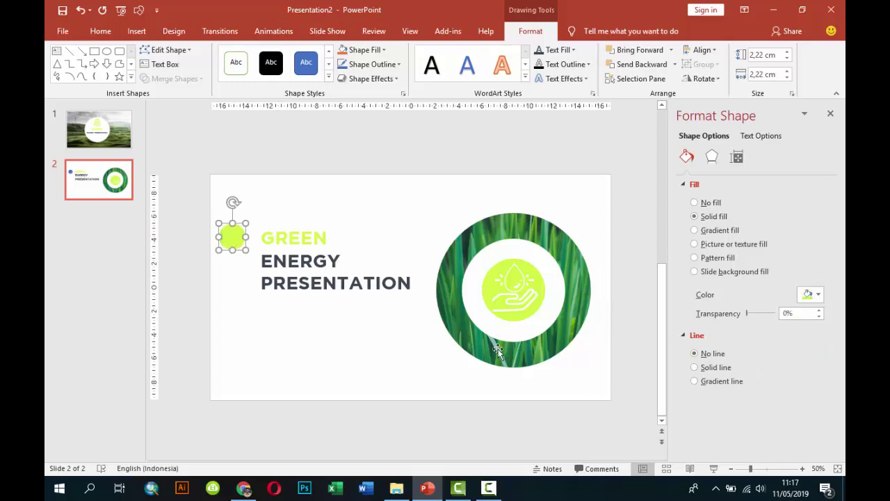
left_click(297, 198)
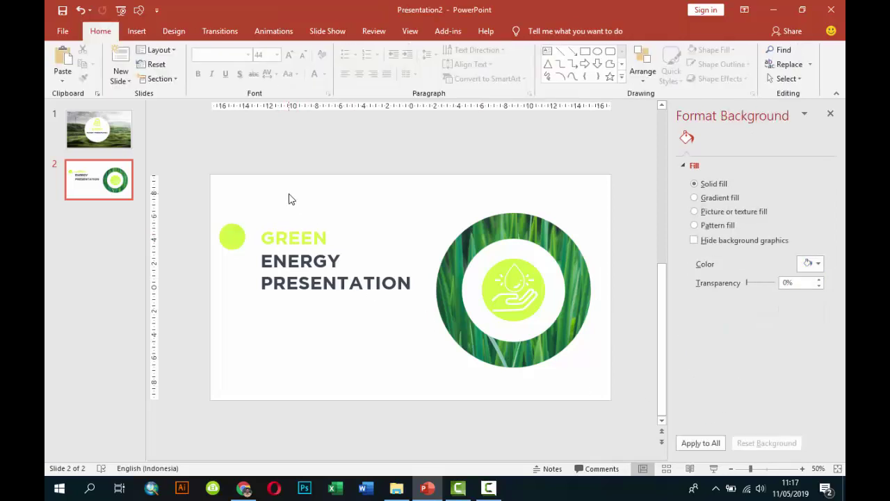
Step: Duplicate the lime circle downward into a column of four
left_click(141, 31)
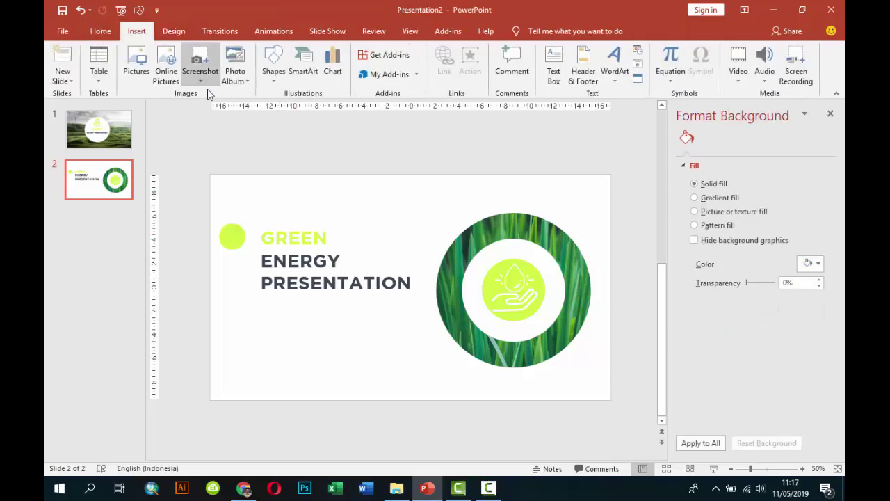
left_click(240, 237)
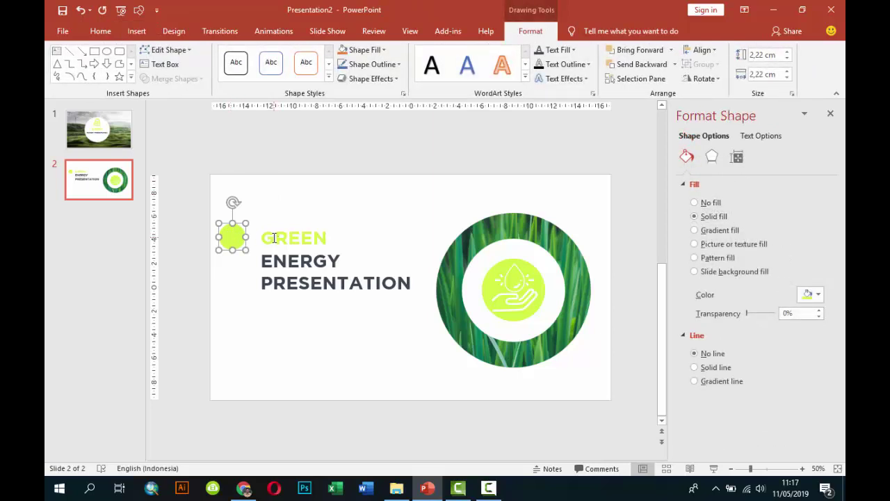
left_click_drag(234, 239, 232, 268)
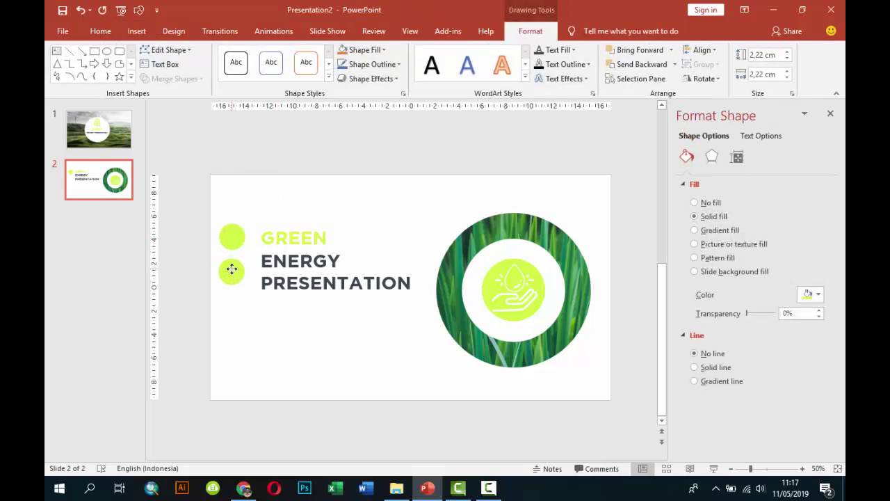
key("ctrl+d")
key("ctrl+d")
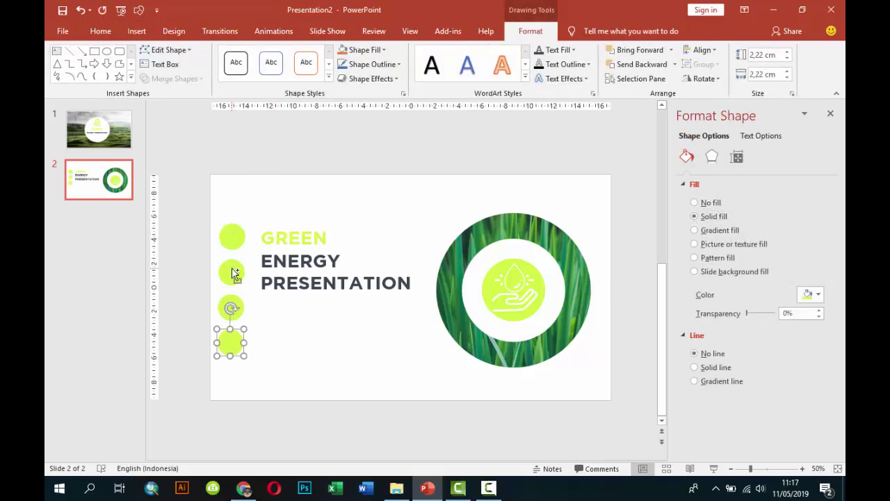
left_click(275, 314)
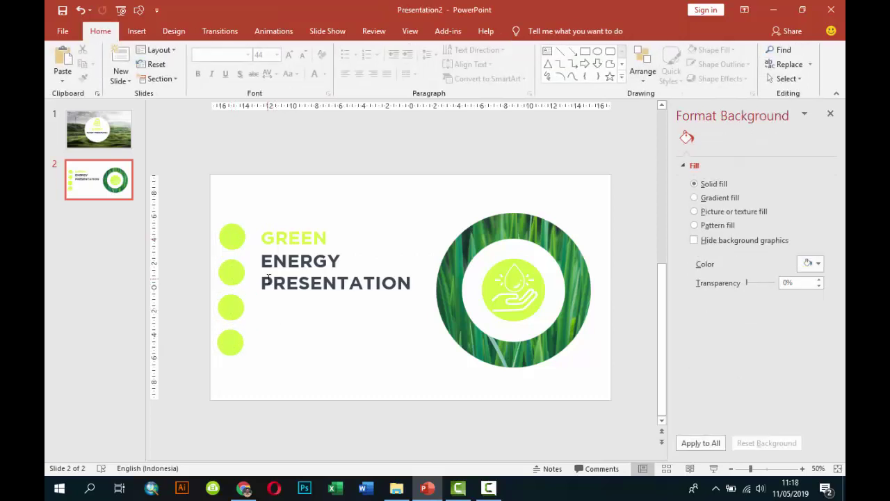
Step: Shrink the four lime circles to 1.14 cm and pull them into a tighter column
scroll(370, 371, "up", 5, "ctrl")
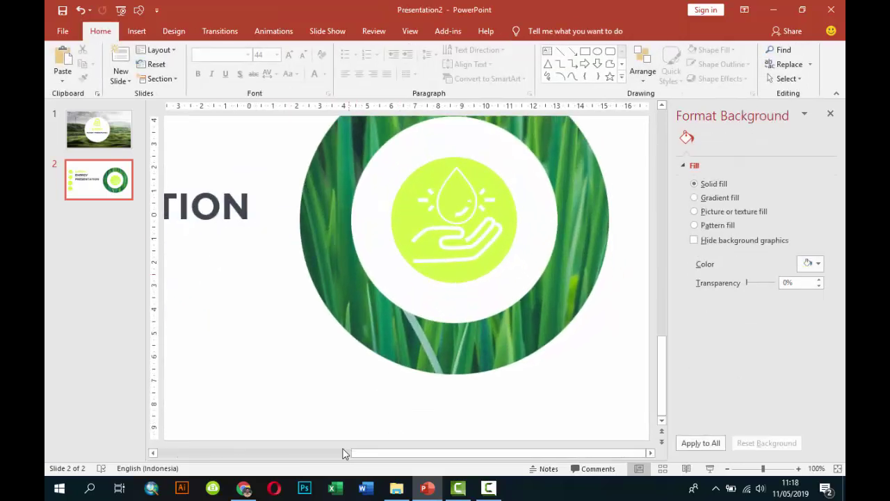
left_click(344, 453)
scroll(319, 159, "up", 1)
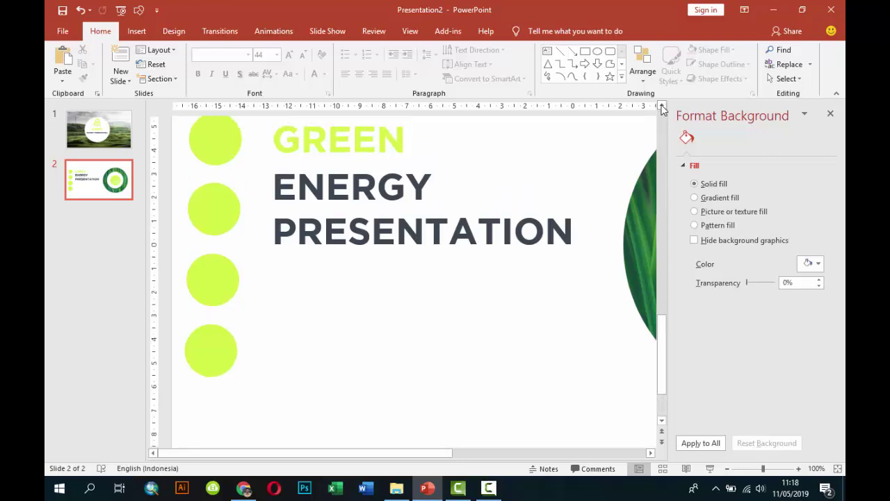
scroll(318, 159, "up", 1)
left_click_drag(176, 142, 262, 420)
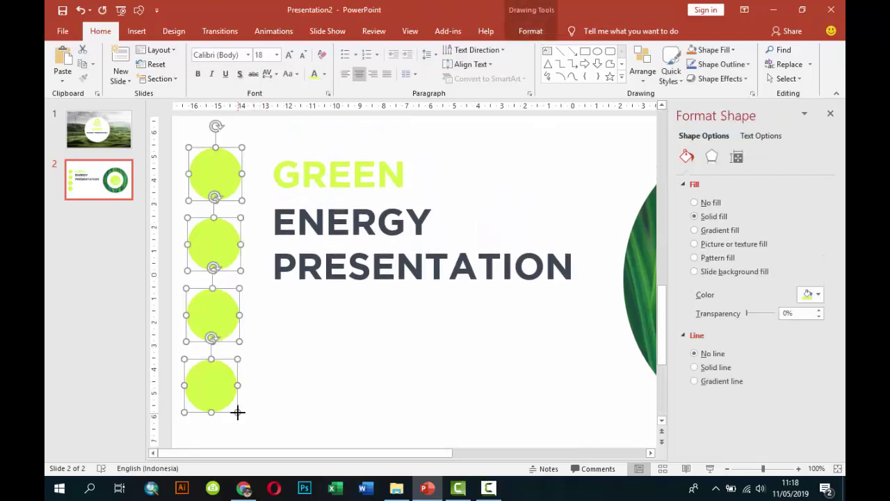
left_click_drag(238, 411, 213, 379)
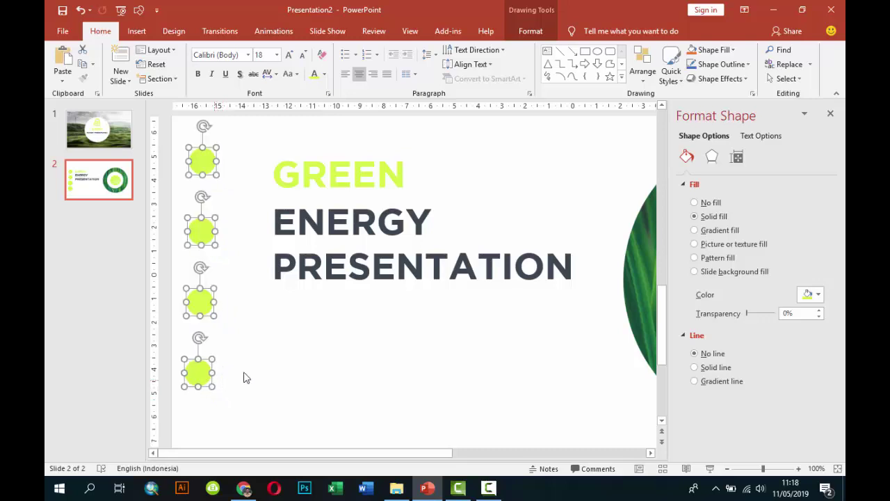
left_click(243, 377)
left_click_drag(198, 228, 202, 206)
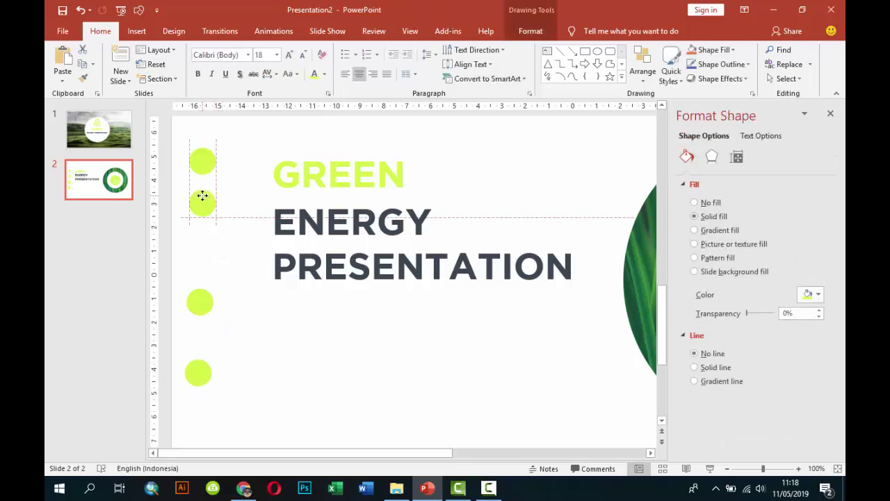
left_click_drag(206, 308, 205, 252)
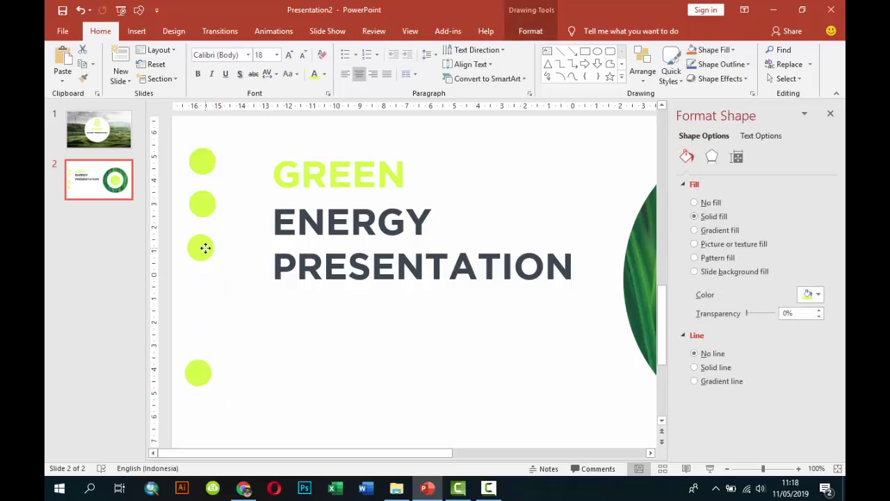
left_click_drag(200, 381, 208, 289)
Step: Distribute the four lime circles vertically so they are evenly spaced
left_click(200, 240, "shift")
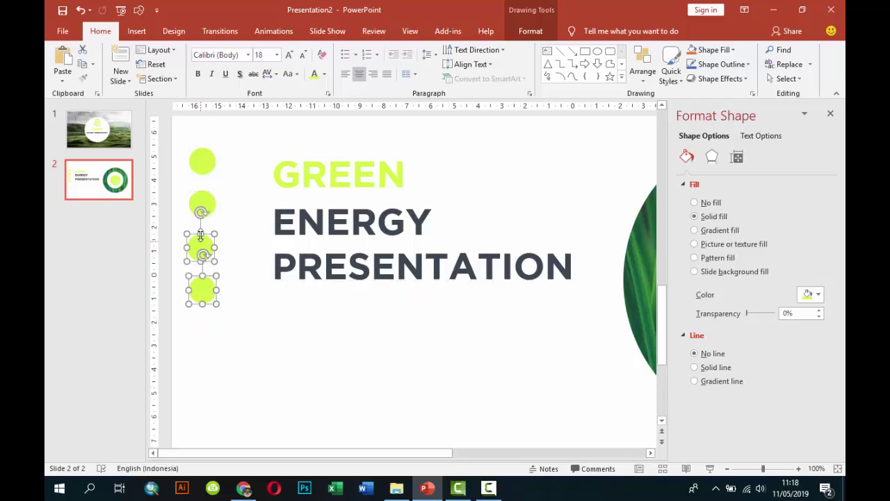
left_click(201, 199, "shift")
left_click(203, 162, "shift")
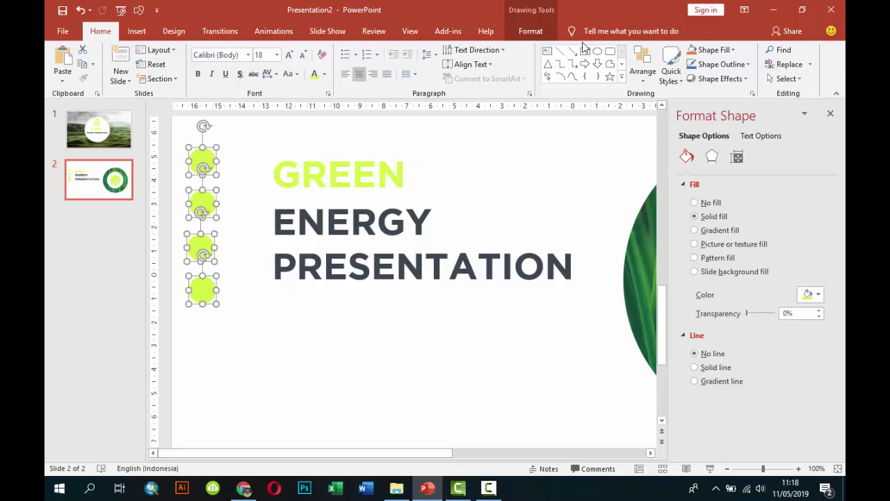
left_click(530, 31)
left_click(714, 50)
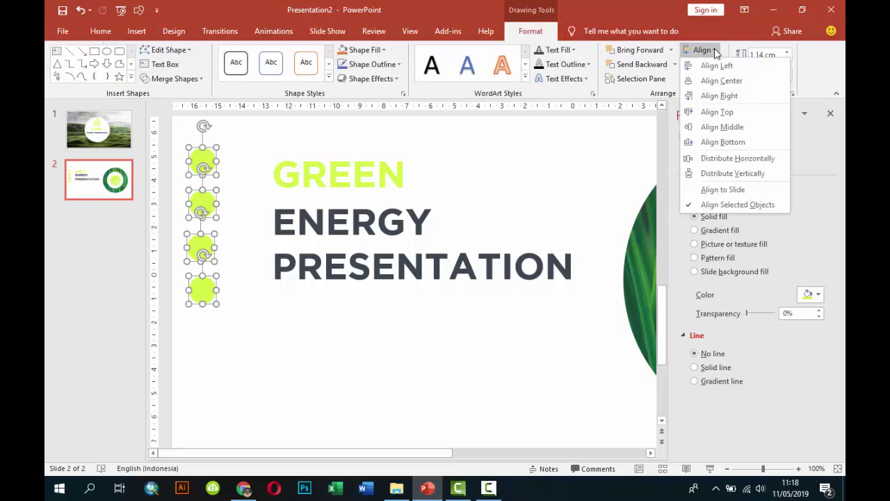
left_click(733, 174)
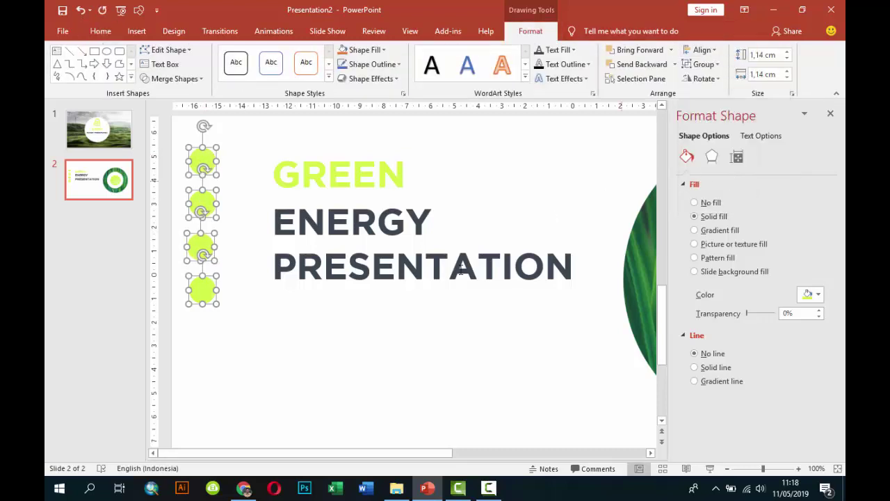
left_click(273, 353)
scroll(271, 321, "down", 4, "ctrl")
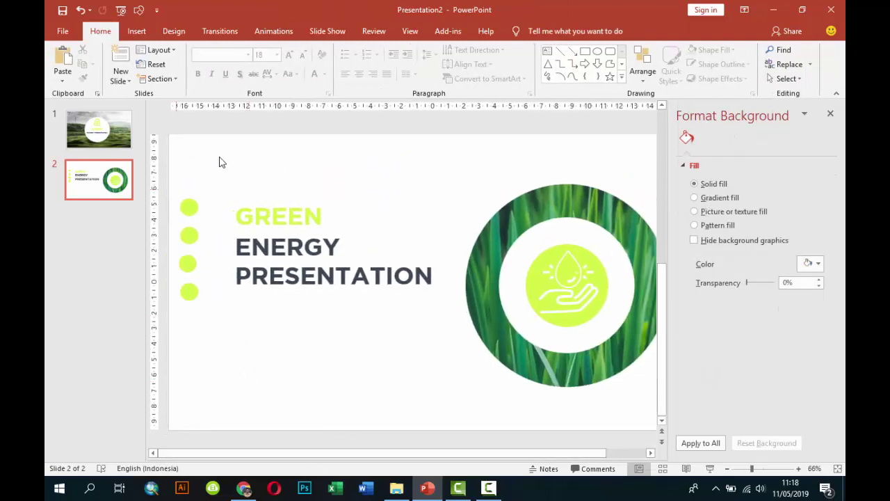
Step: Insert the Facebook icon from ICON\SVG and place it above the word GREEN
left_click(136, 30)
left_click(136, 69)
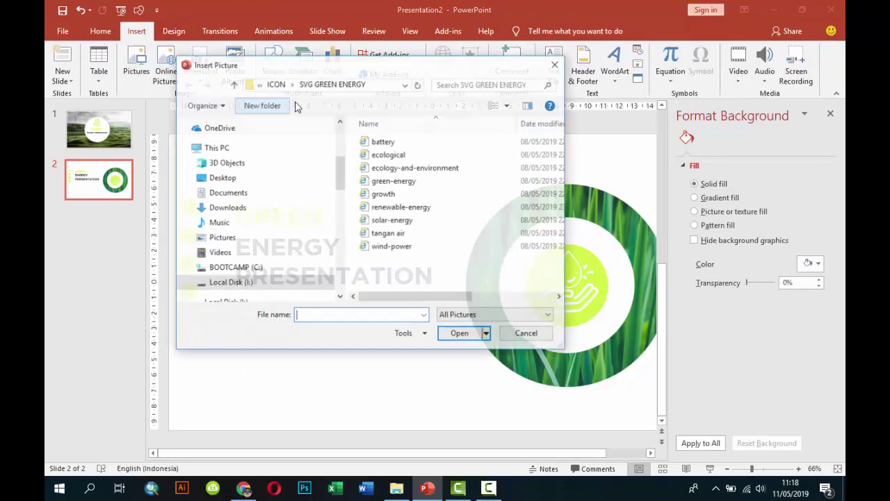
left_click(276, 84)
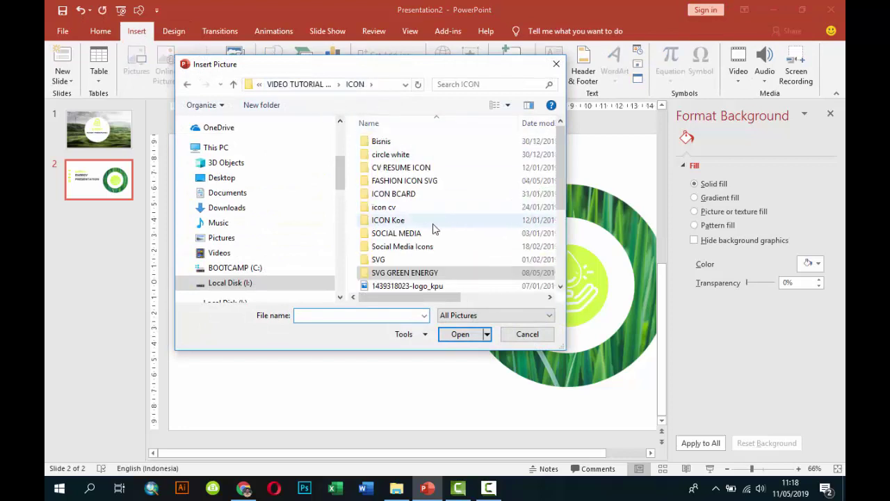
left_click(400, 260)
double_click(400, 260)
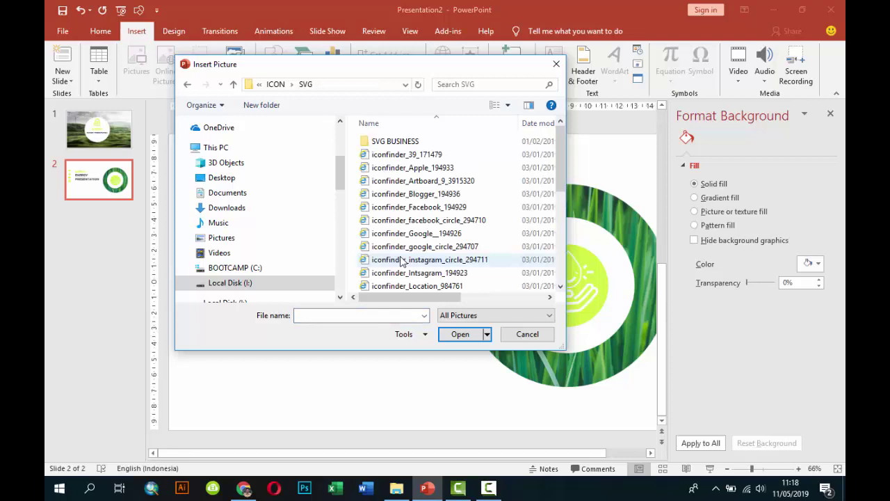
left_click(445, 207)
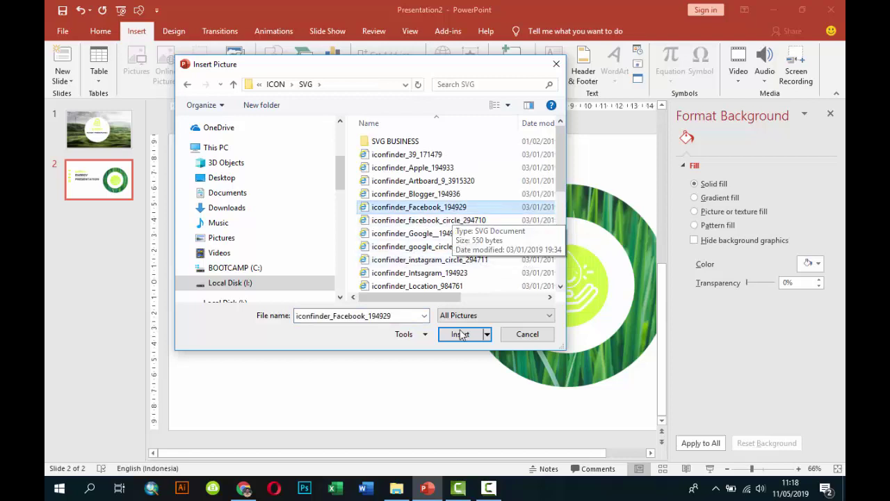
left_click(457, 334)
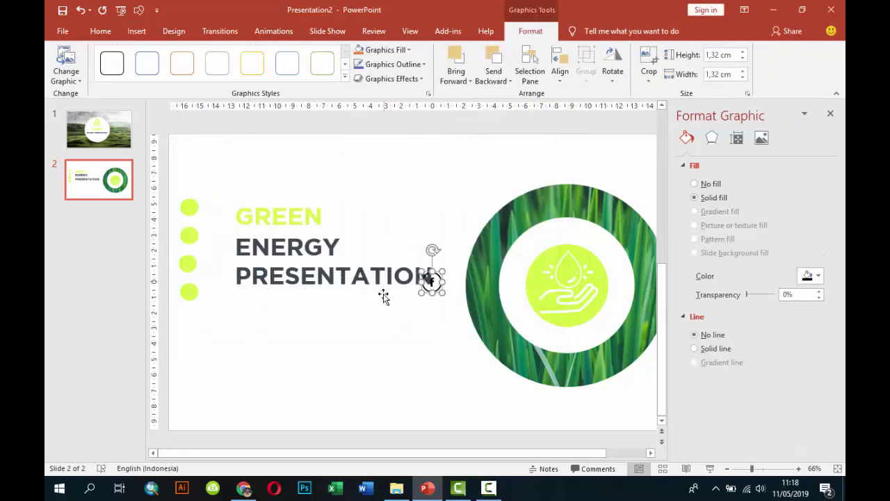
mouse_move(418, 292)
left_mouse_down()
mouse_move(218, 235)
mouse_move(196, 209)
mouse_move(248, 178)
left_mouse_up()
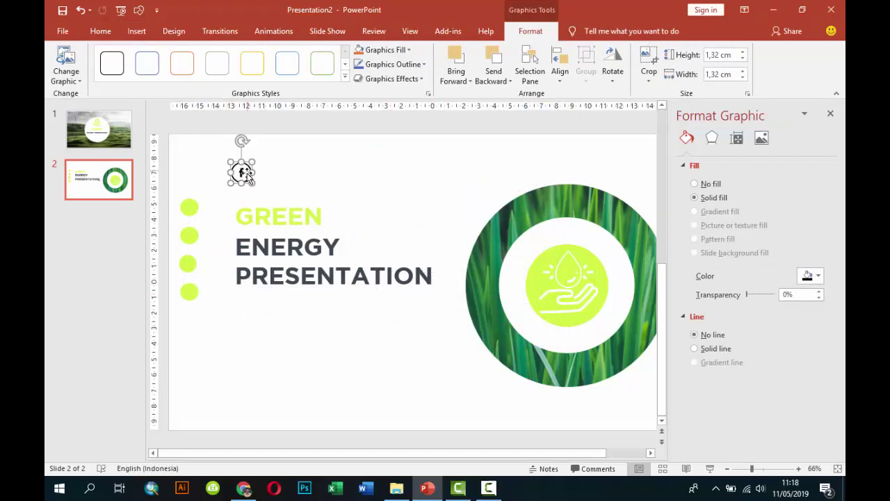
Step: Discard a duplicate Facebook icon, then insert the Google+ icon beside Facebook
left_click(136, 31)
left_click(136, 66)
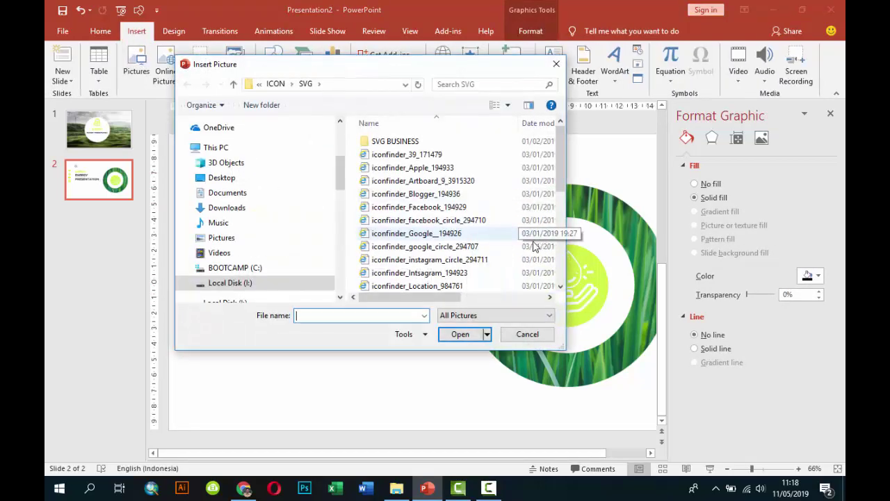
double_click(463, 207)
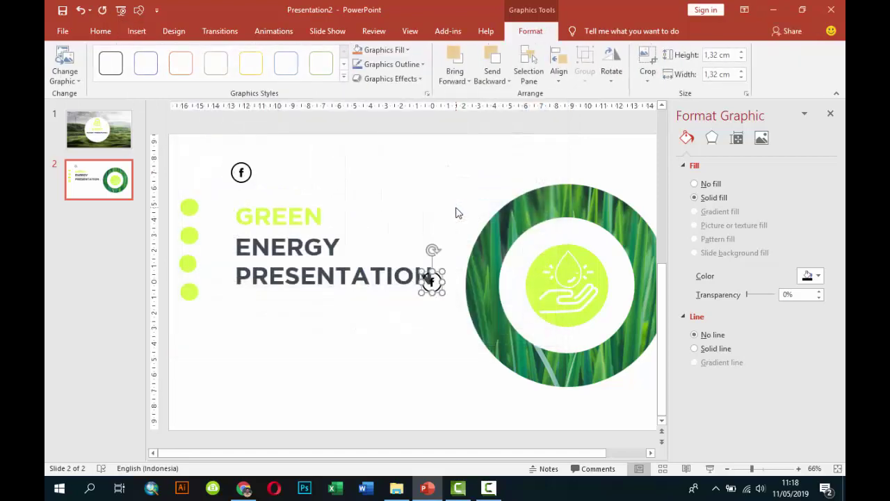
key("Delete")
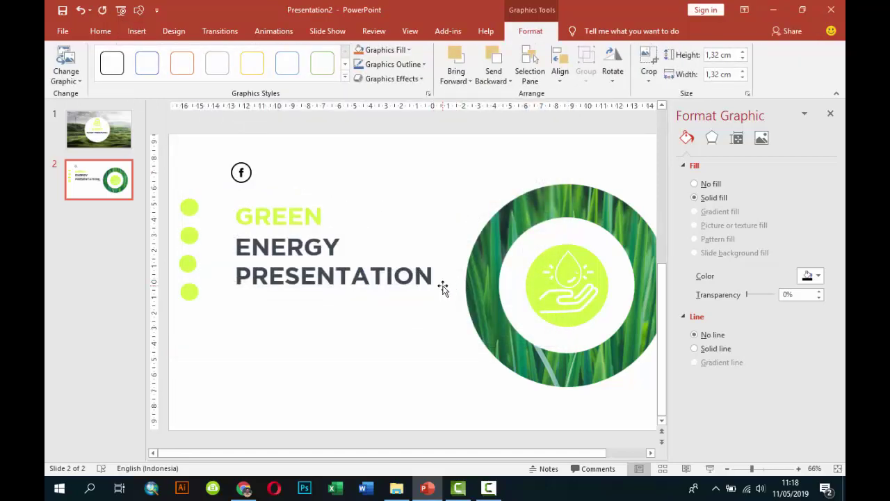
left_click(136, 30)
left_click(134, 64)
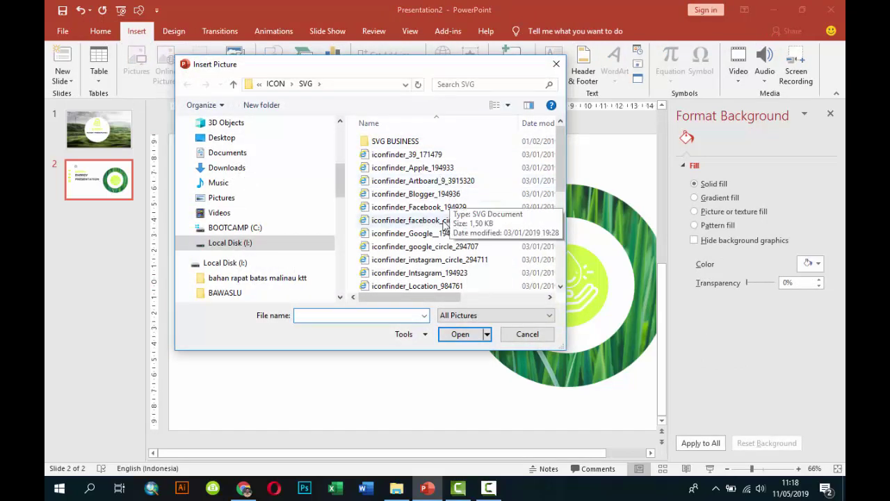
left_click(414, 194)
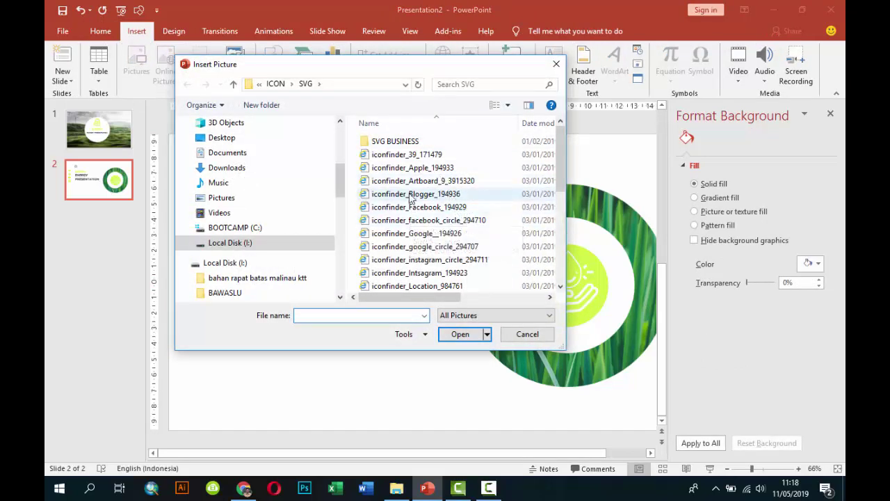
double_click(411, 232)
mouse_move(432, 240)
left_mouse_down()
mouse_move(431, 282)
mouse_move(267, 137)
left_mouse_up()
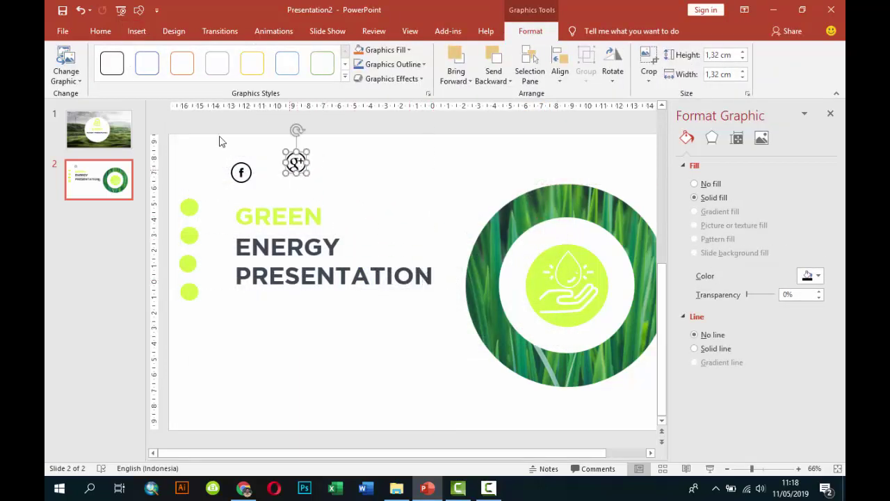
Step: Insert the Instagram icon and place it right of the Google+ icon
left_click(136, 31)
left_click(132, 66)
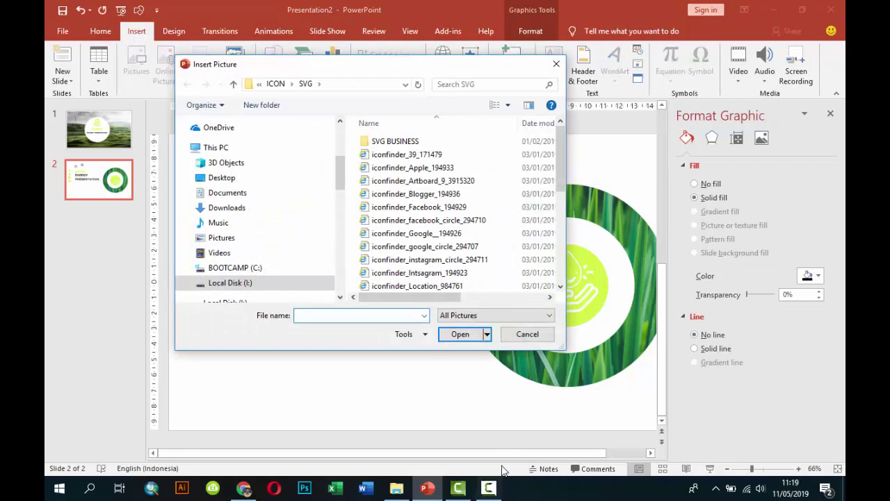
left_click(490, 488)
left_click(490, 489)
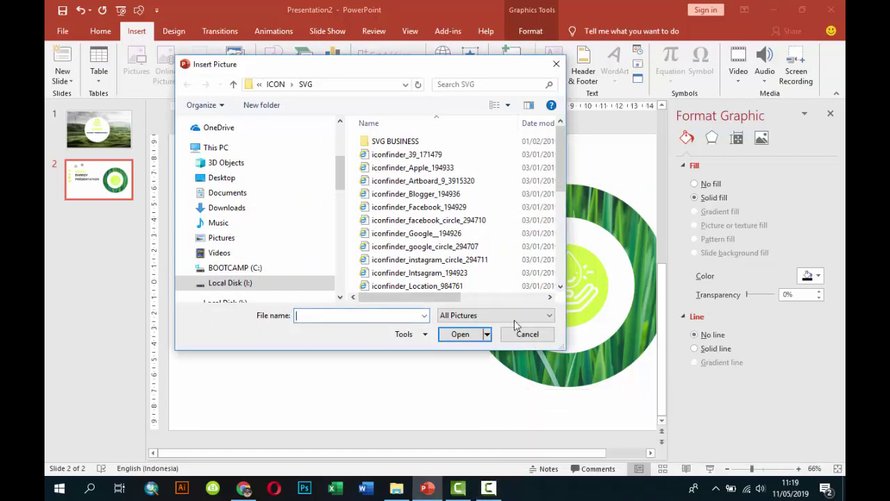
left_click(435, 277)
double_click(435, 280)
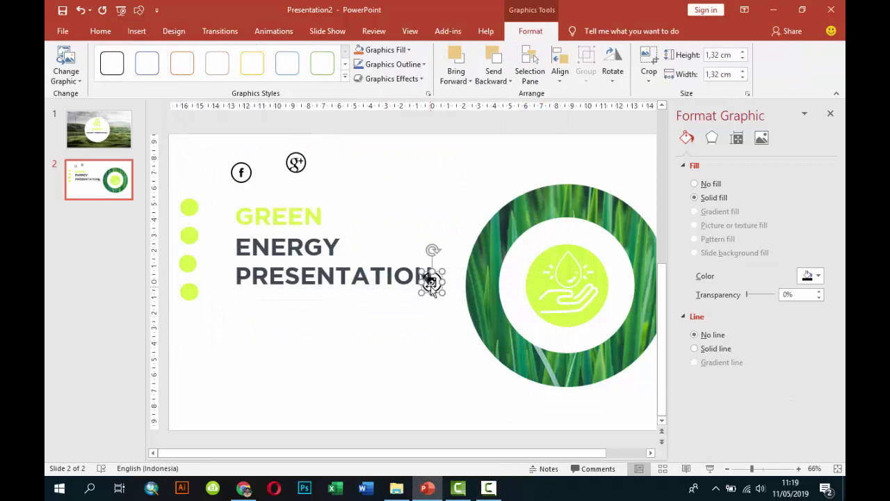
left_click_drag(431, 283, 350, 169)
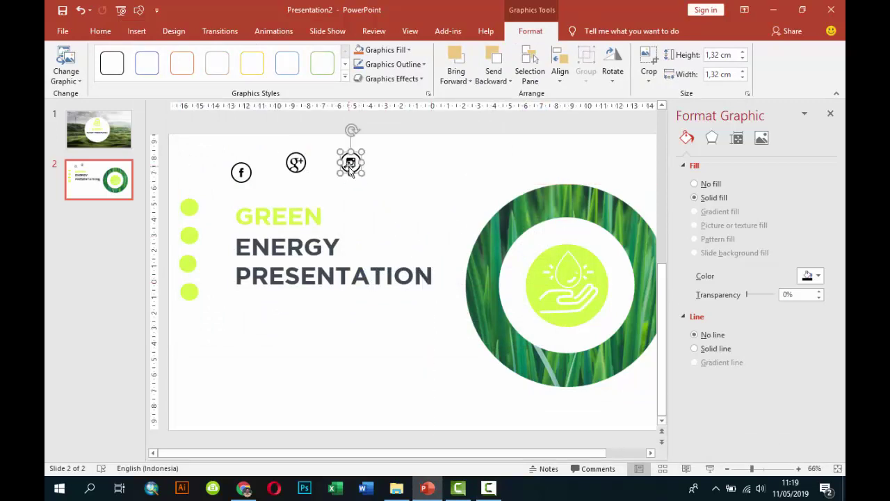
Step: Insert the Twitter icon and place it right of the Instagram icon
left_click(136, 31)
left_click(136, 66)
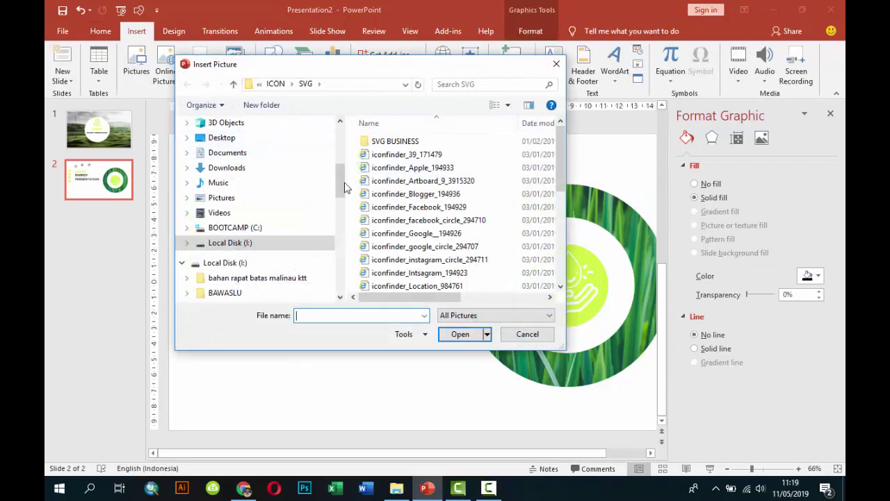
scroll(455, 243, "down", 1)
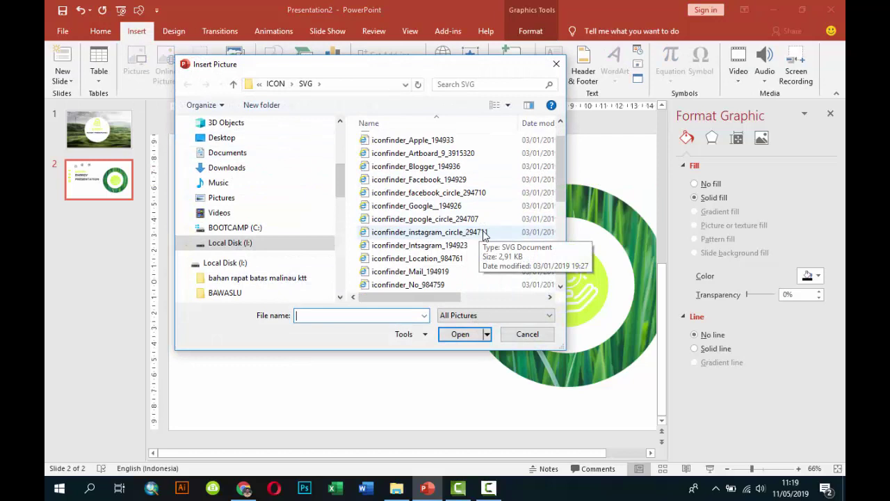
left_click(424, 259)
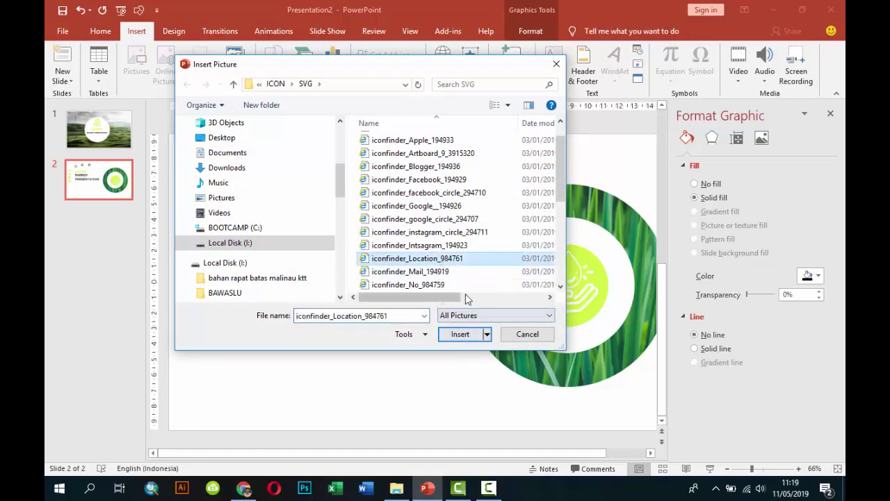
scroll(432, 240, "down", 4)
scroll(433, 240, "down", 1)
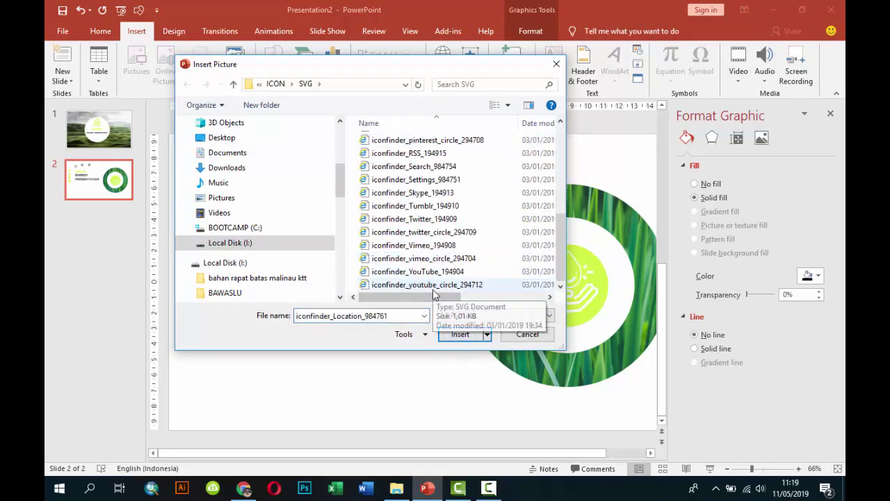
double_click(426, 220)
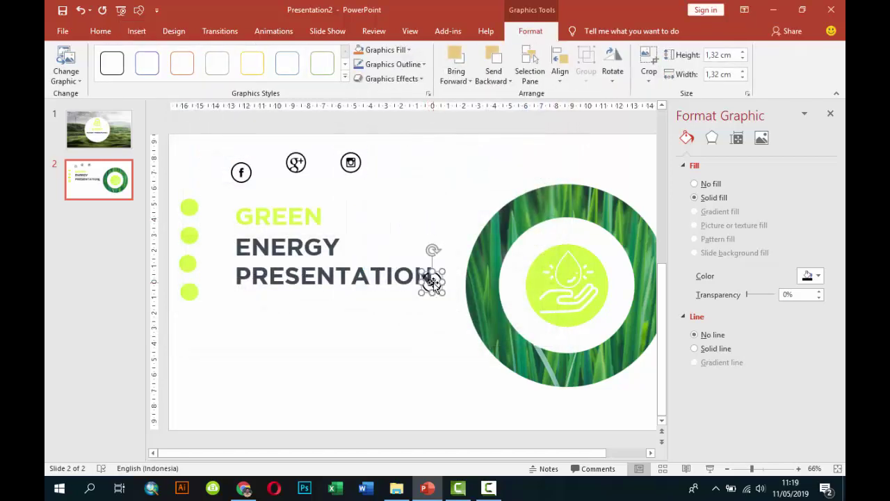
left_click_drag(432, 281, 385, 163)
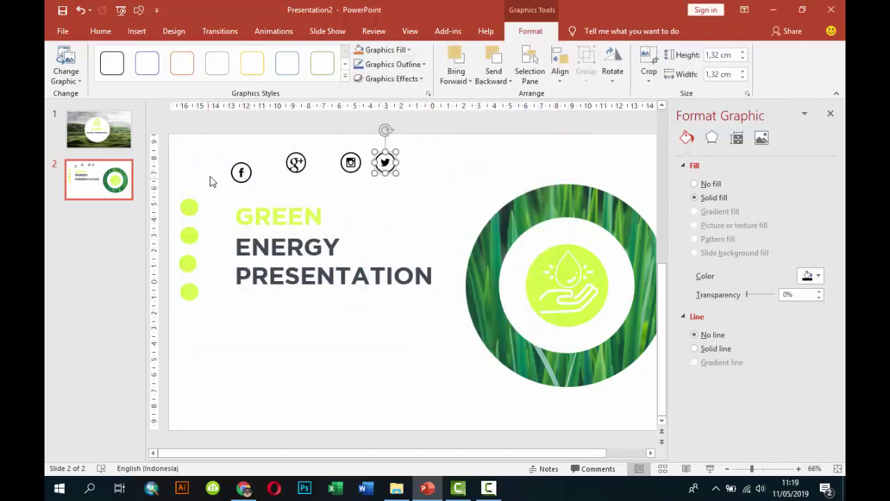
scroll(228, 167, "up", 3, "ctrl")
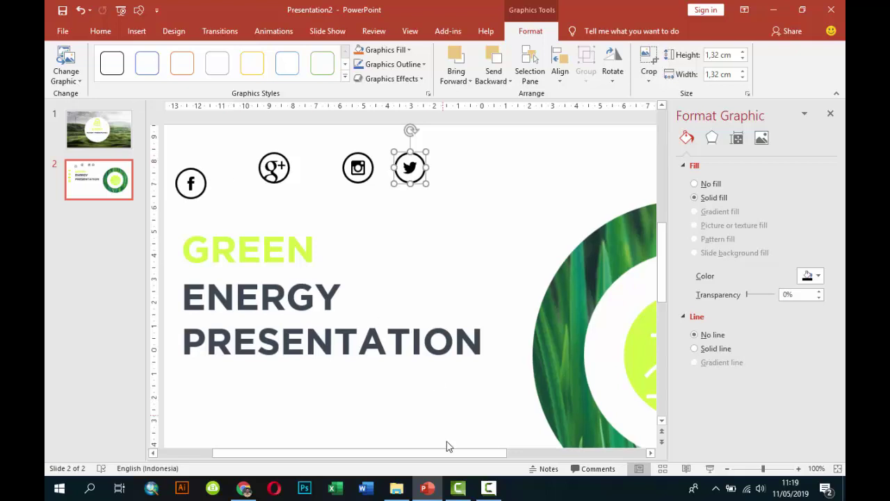
Step: Shrink the Facebook icon, make it white and set it on the first lime circle
left_click_drag(423, 454, 341, 453)
left_click(280, 182)
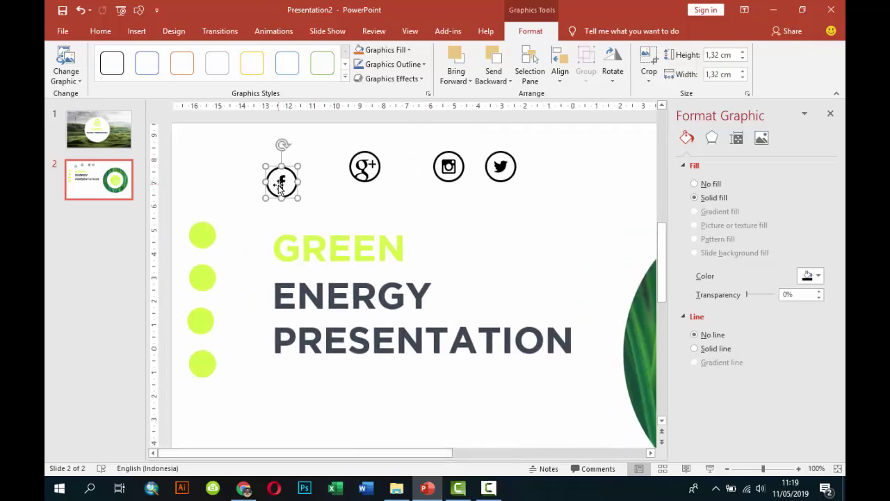
key("ctrl+z")
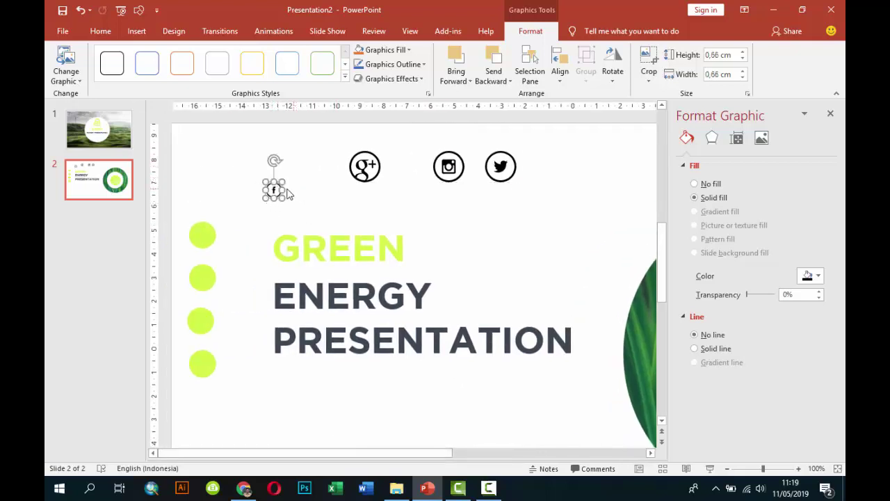
left_click_drag(275, 189, 204, 235)
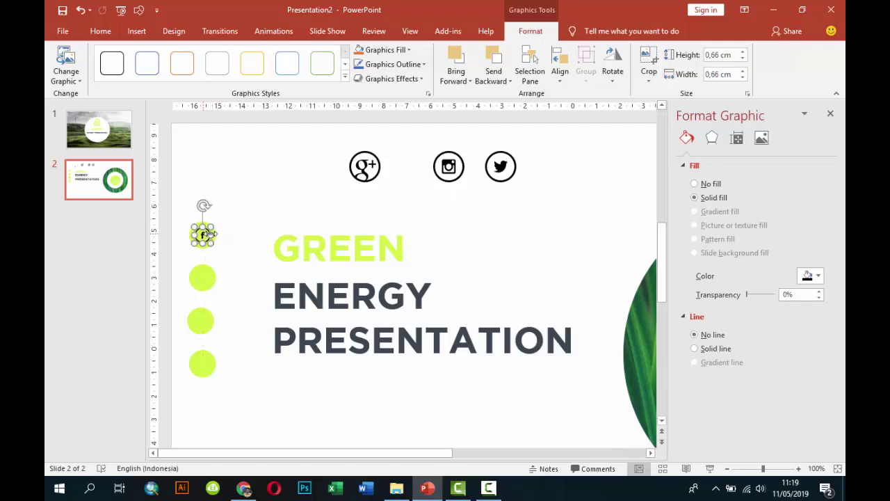
left_click(808, 276)
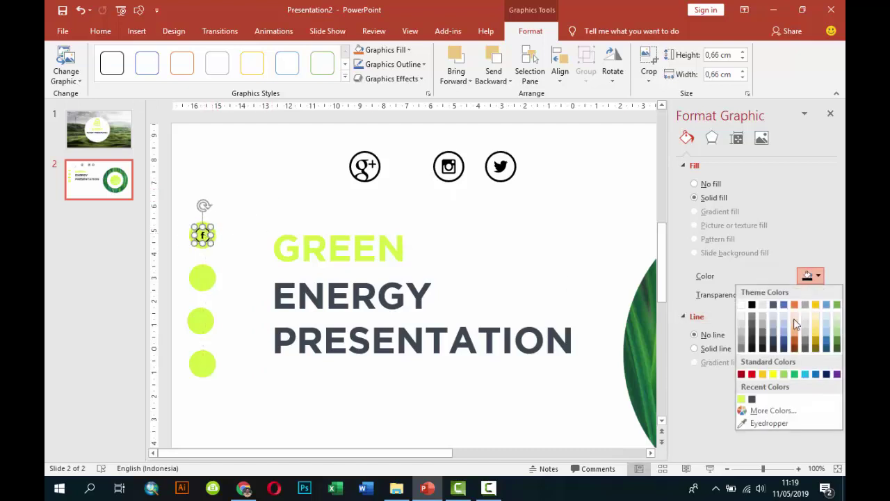
left_click(743, 398)
left_click(811, 276)
left_click(741, 304)
left_click(308, 202)
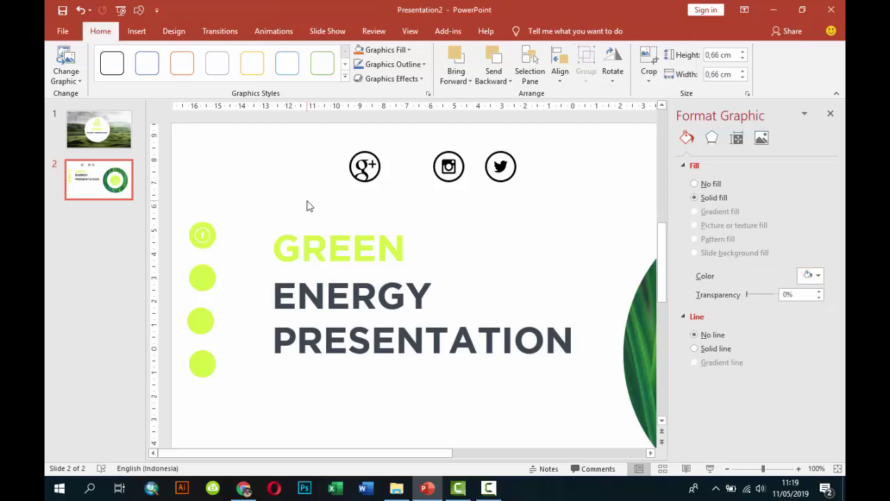
Step: Make the Google+ and Instagram icons white, shrunk onto the second and third circles
left_click(358, 171)
left_click(806, 277)
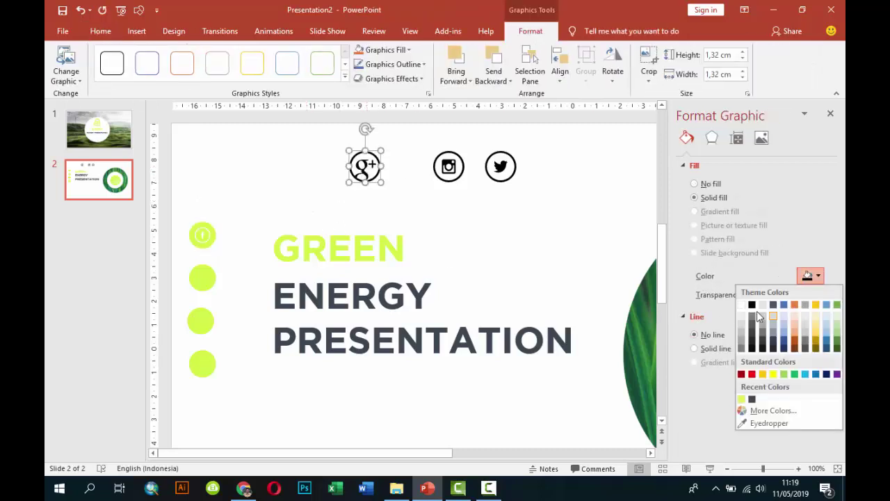
left_click(742, 304)
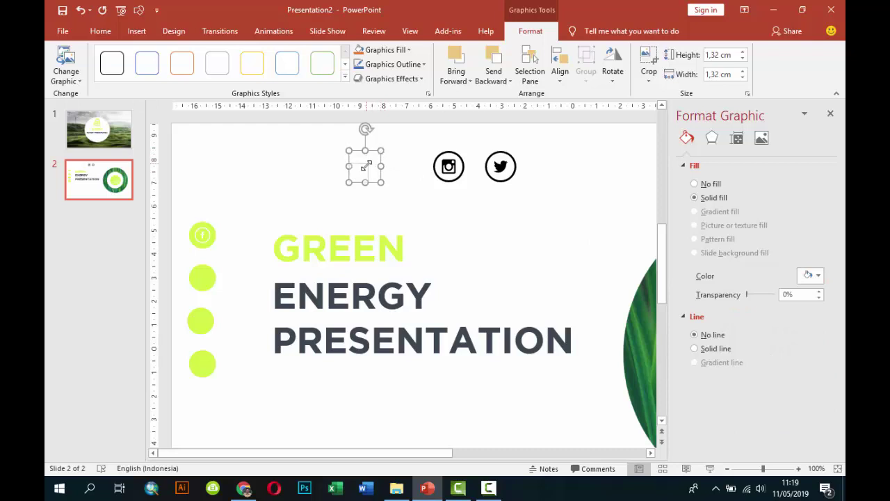
left_click_drag(368, 164, 202, 277)
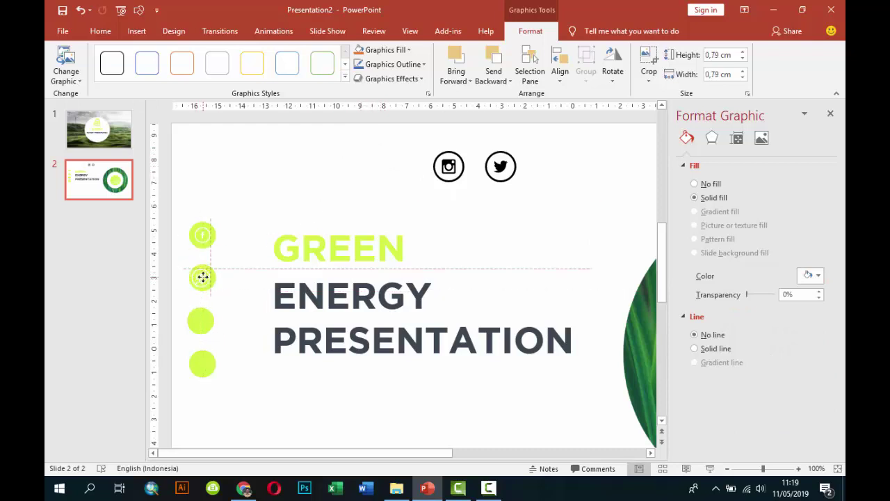
left_click(452, 173)
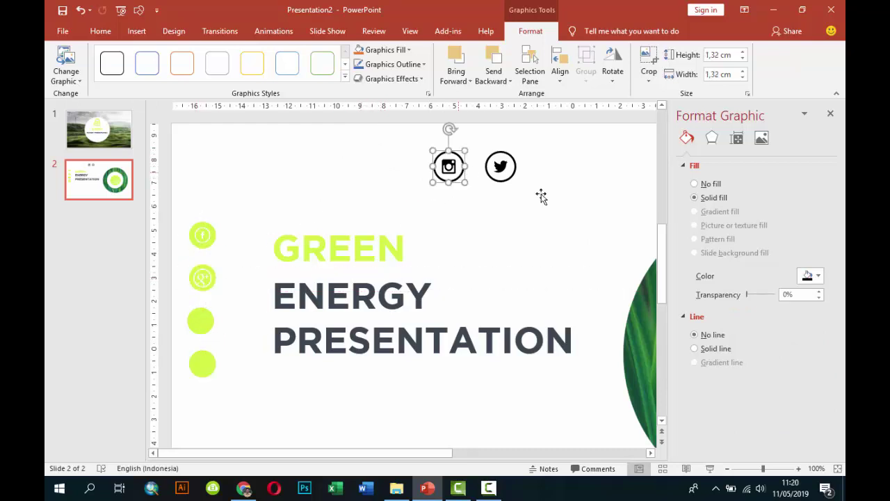
left_click(817, 279)
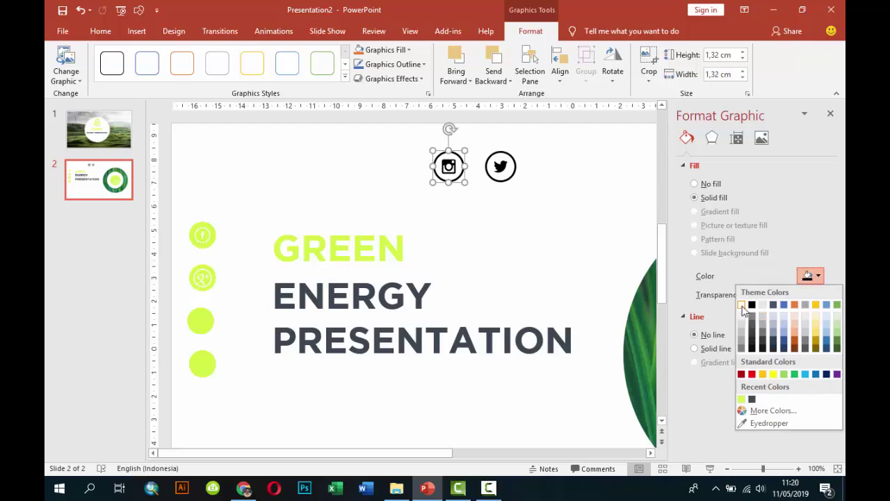
left_click(741, 305)
left_click_drag(467, 150, 201, 320)
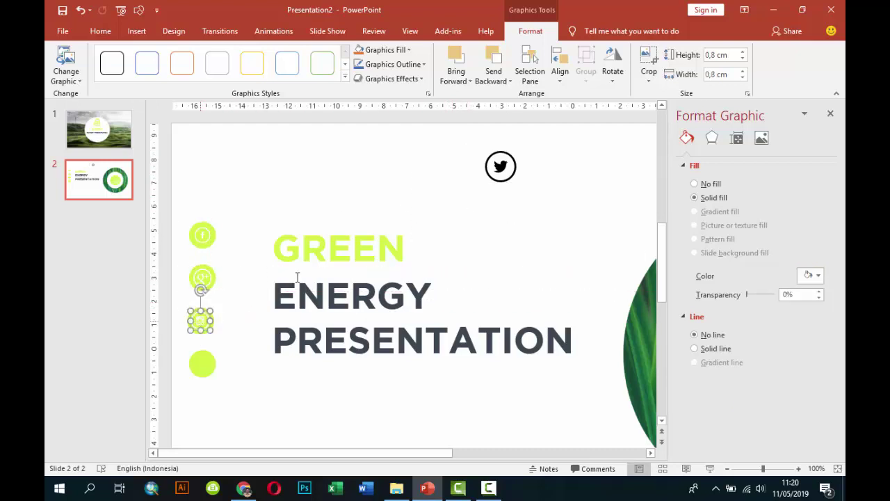
Step: Make the Twitter icon white and shrink it onto the fourth lime circle
left_click(496, 173)
left_click(810, 276)
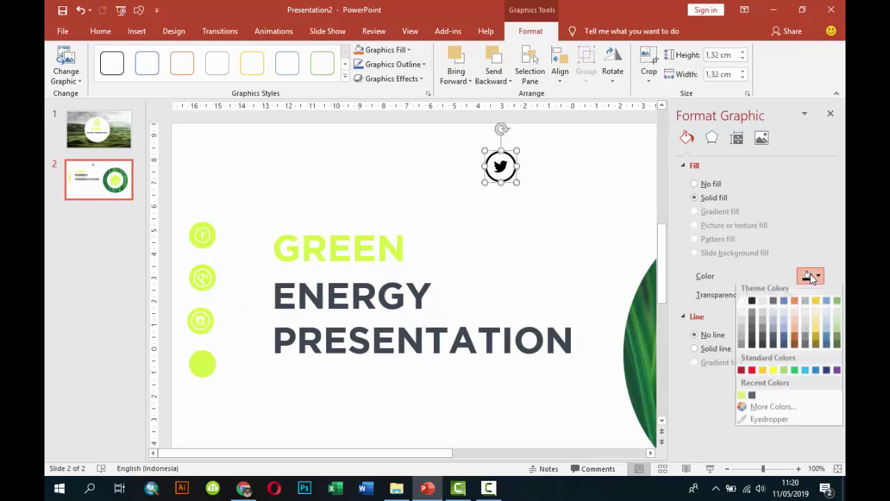
left_click(743, 305)
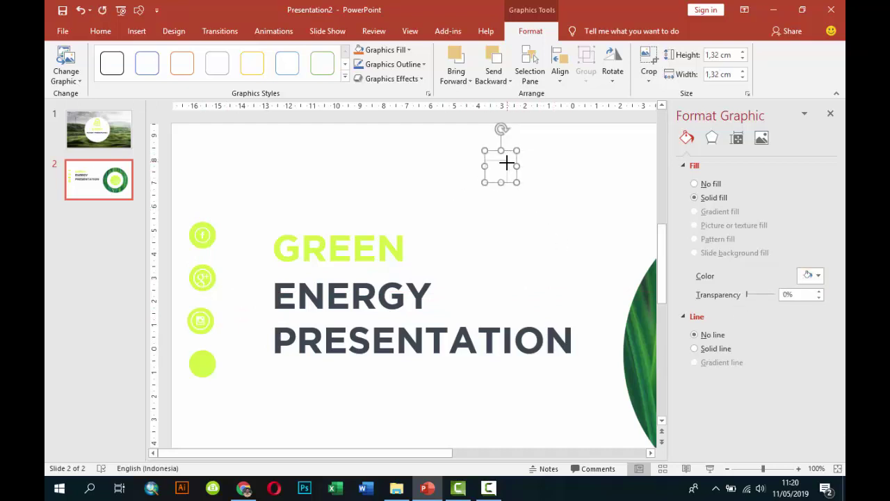
left_click_drag(506, 163, 203, 364)
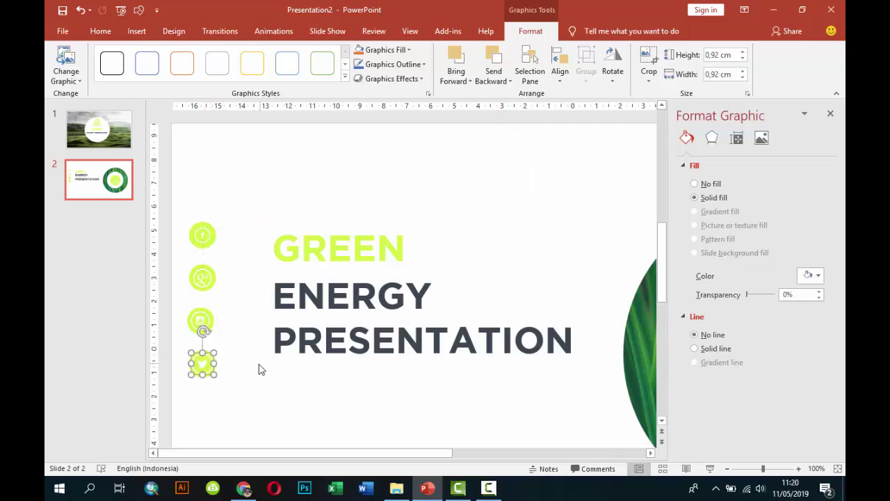
left_click(264, 397)
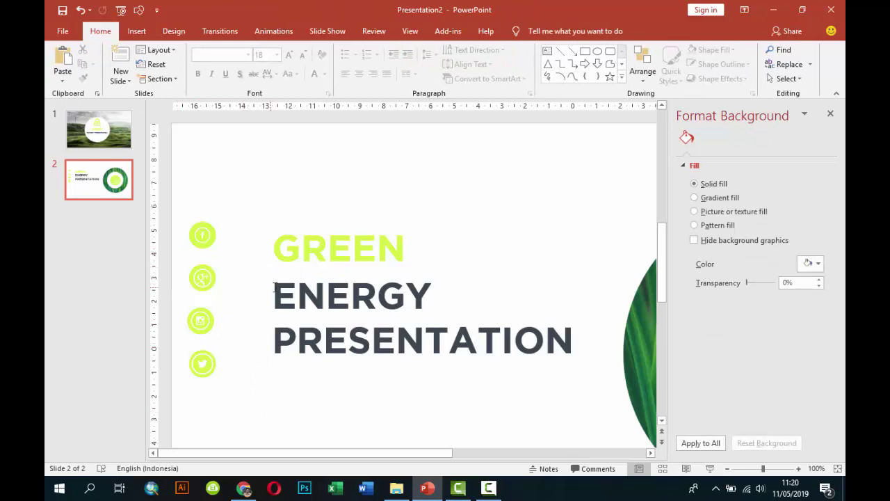
Step: Insert a new slide 3 after slide 2 from the thumbnail pane
scroll(305, 332, "down", 2, "ctrl")
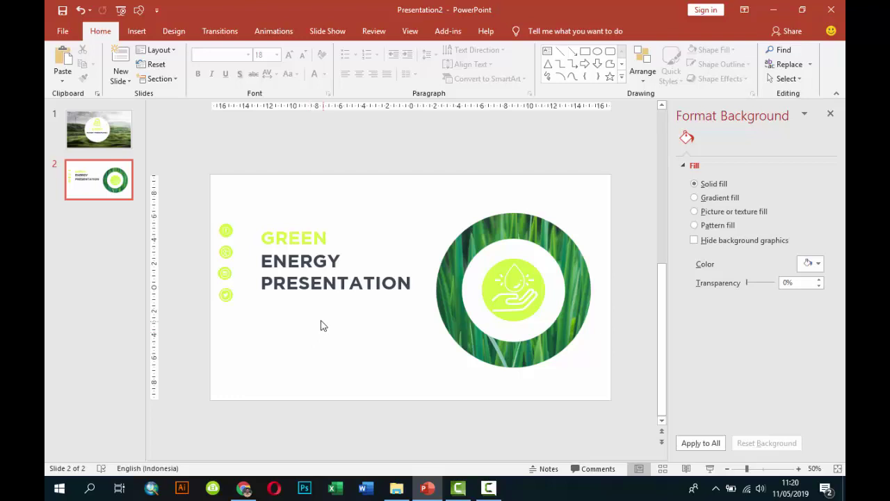
right_click(82, 217)
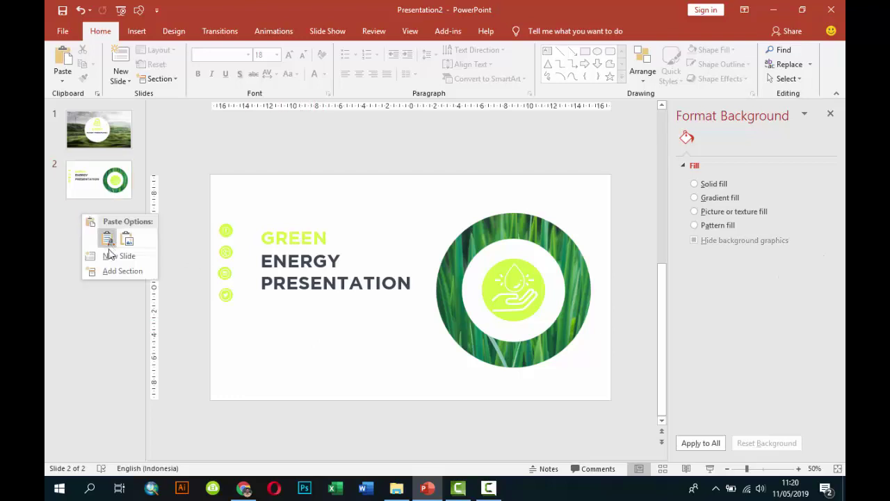
left_click(109, 255)
Step: Delete both placeholders on slide 3 and give it a lime background
left_click(275, 187)
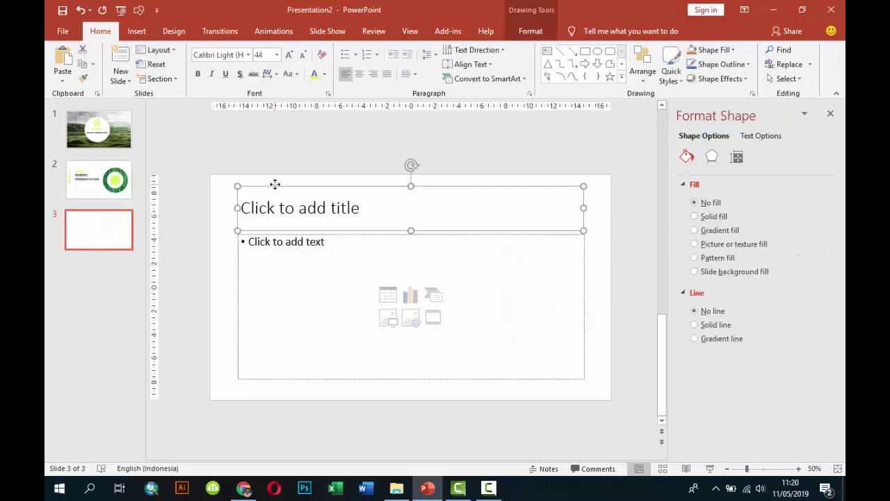
key("Delete")
left_click(293, 235)
key("Delete")
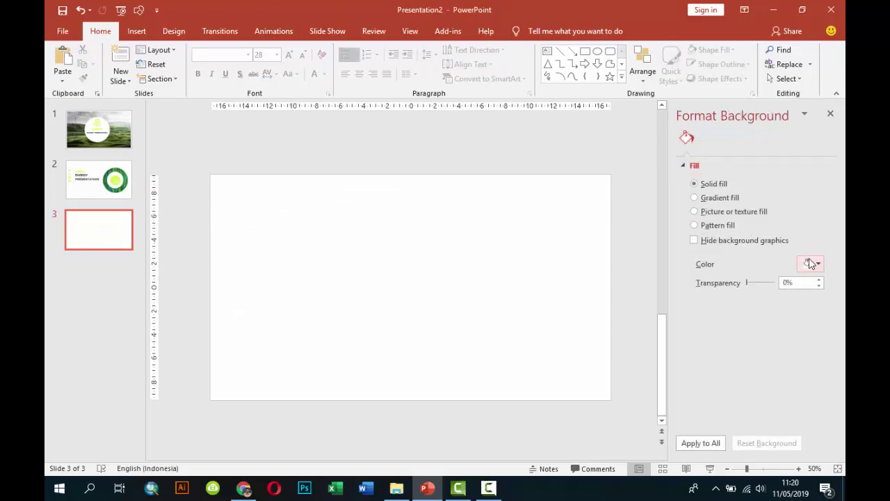
left_click(810, 263)
left_click(742, 399)
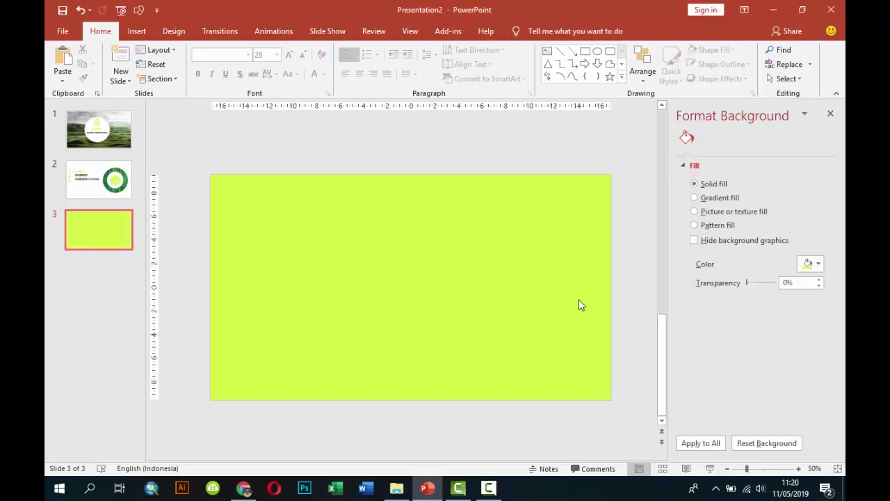
Step: Draw a 13.12 cm circle with no outline on the slide's left side
left_click(136, 31)
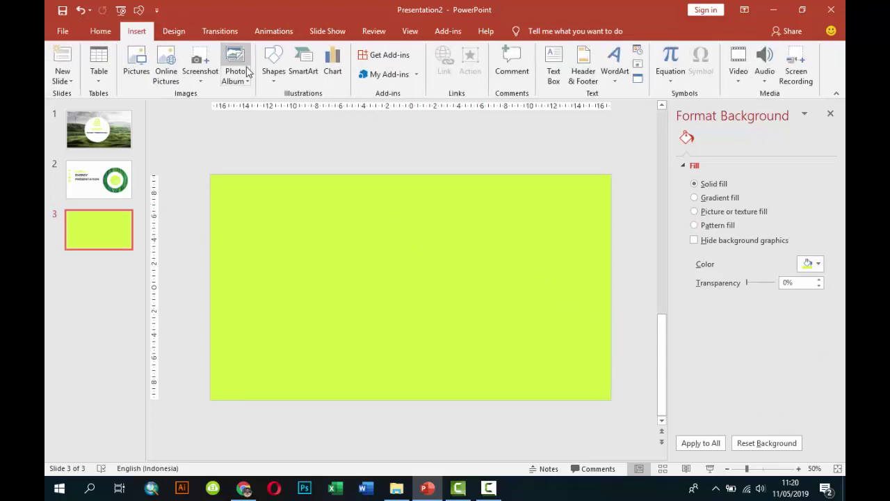
left_click(273, 64)
left_click(311, 119)
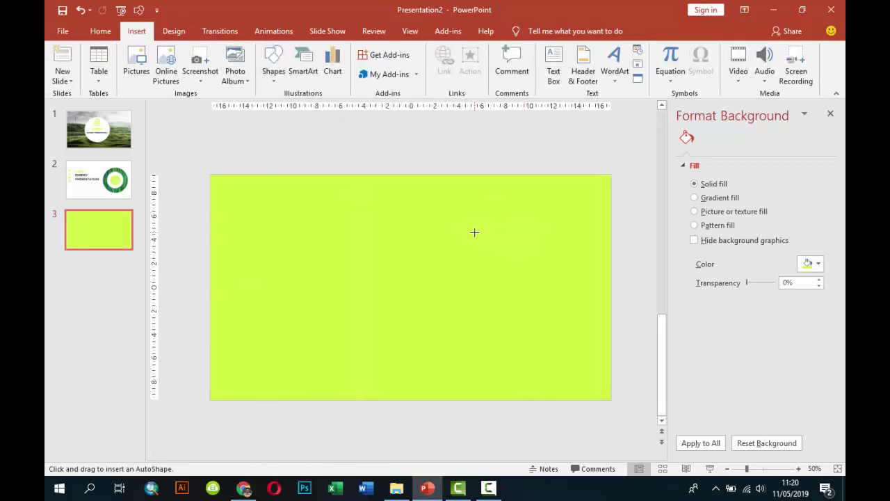
left_click_drag(474, 233, 601, 338)
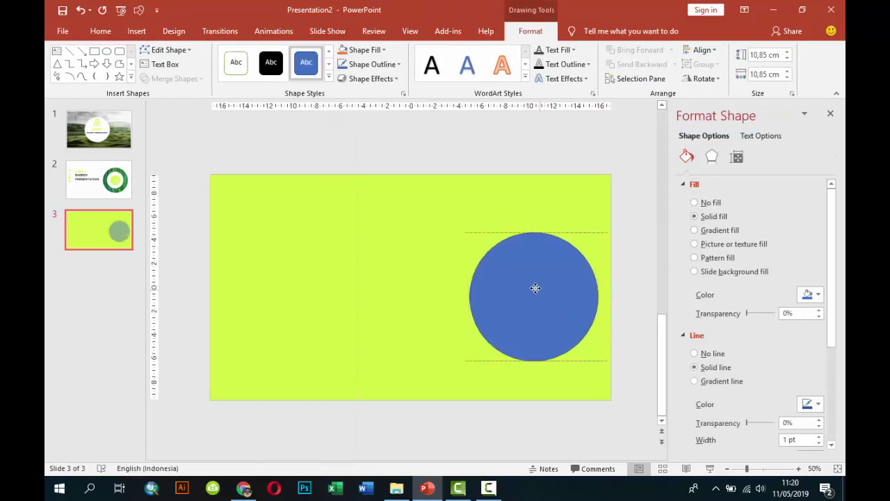
left_click_drag(535, 287, 303, 276)
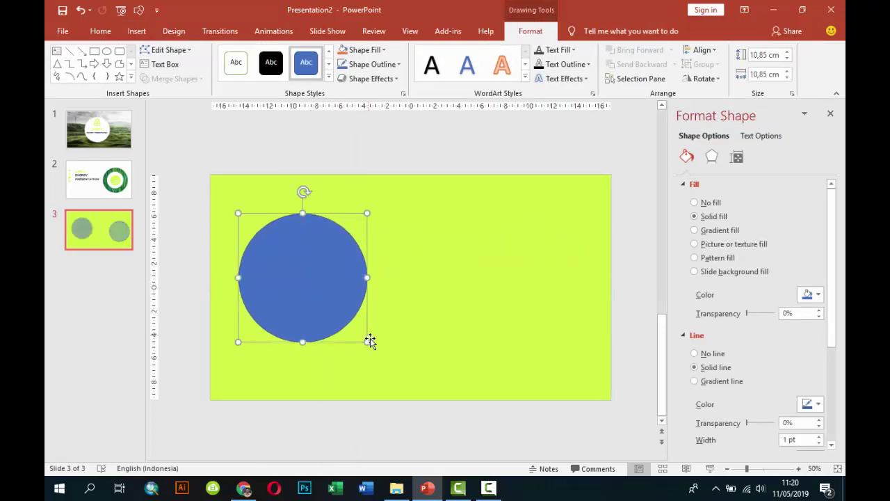
left_click_drag(368, 342, 393, 369)
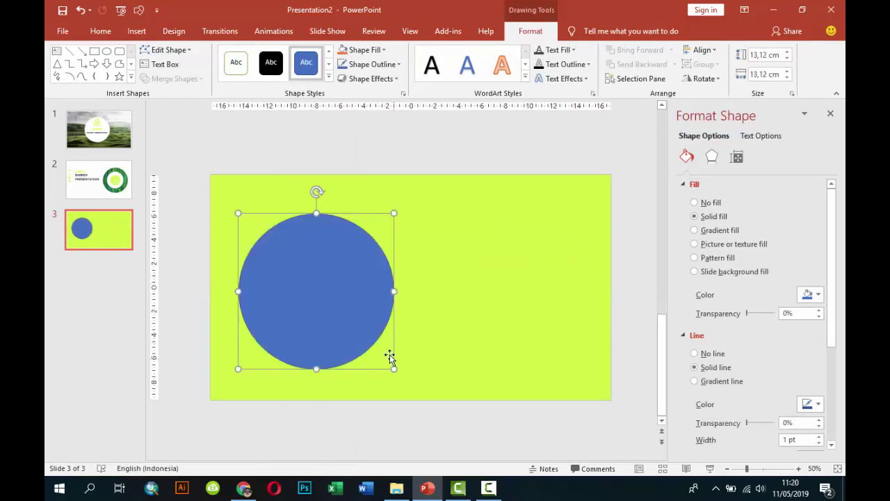
left_click(701, 355)
left_click_drag(322, 272, 320, 267)
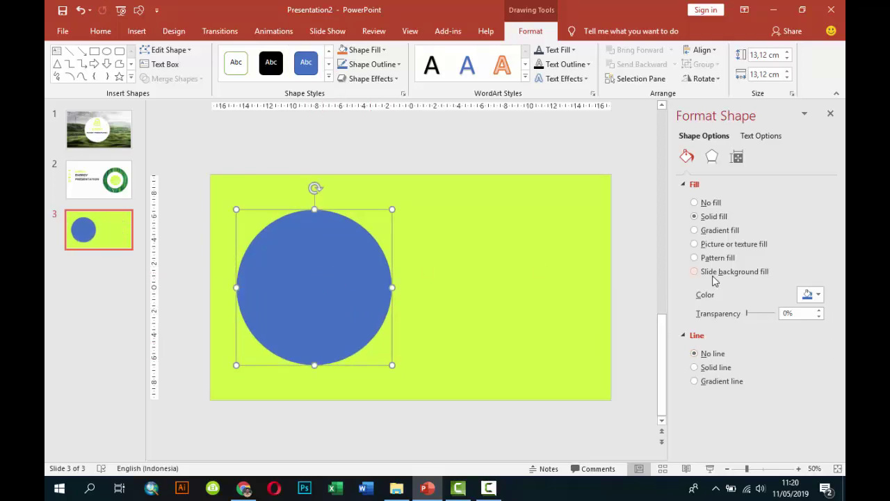
Step: Picture-fill the circle with the electric car photo from the IMAGE > ENERGY folder
left_click(715, 245)
left_click(709, 307)
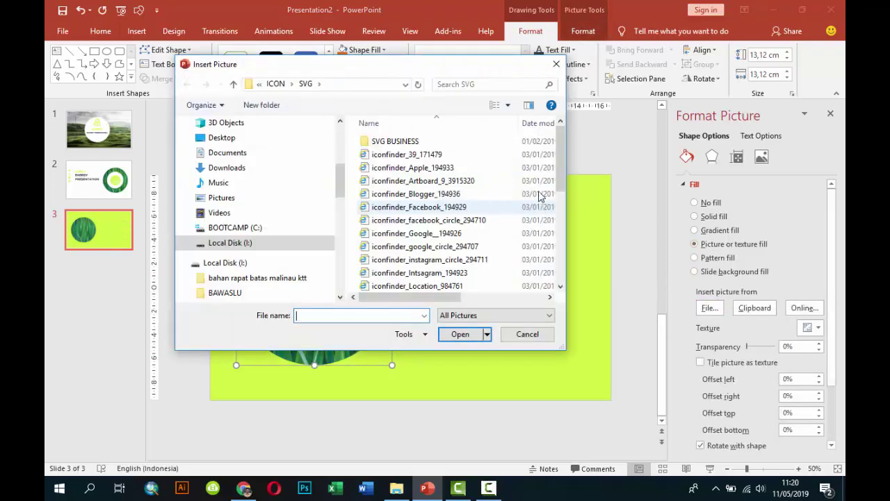
left_click(276, 84)
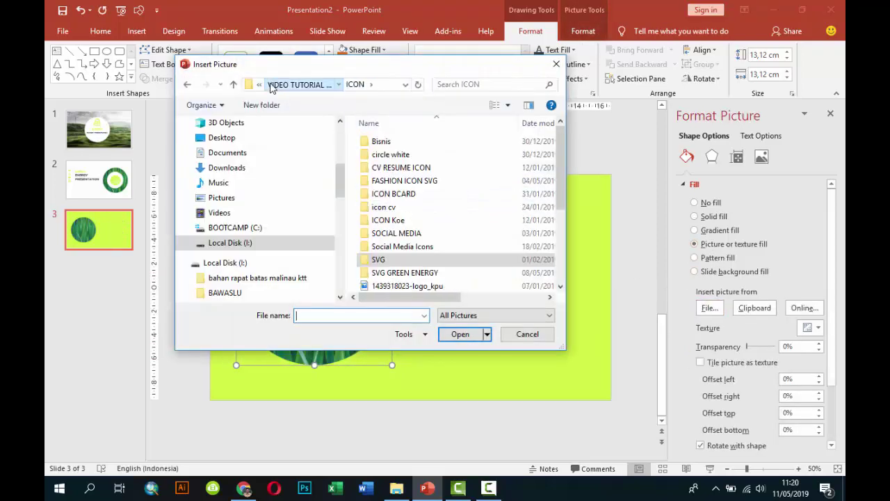
left_click(277, 84)
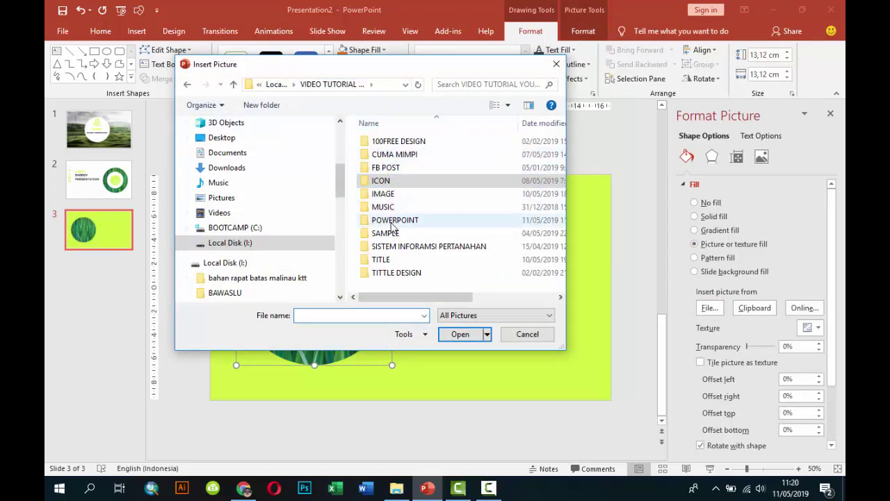
double_click(390, 195)
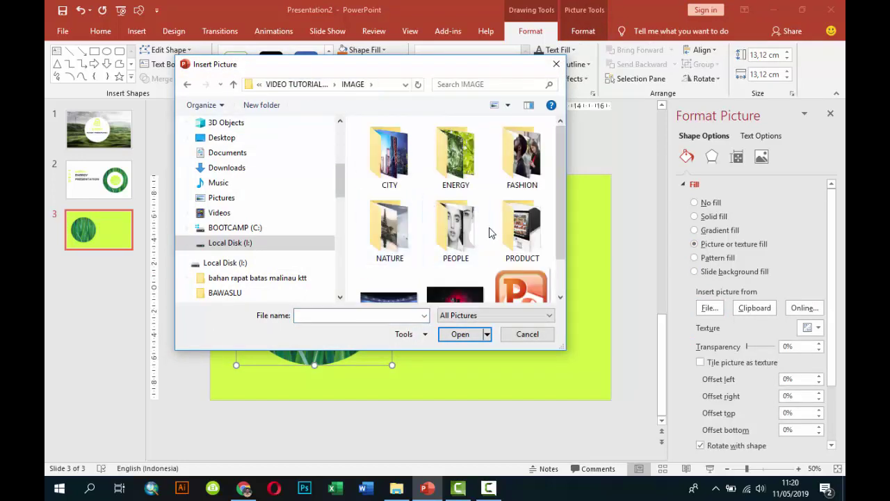
double_click(455, 156)
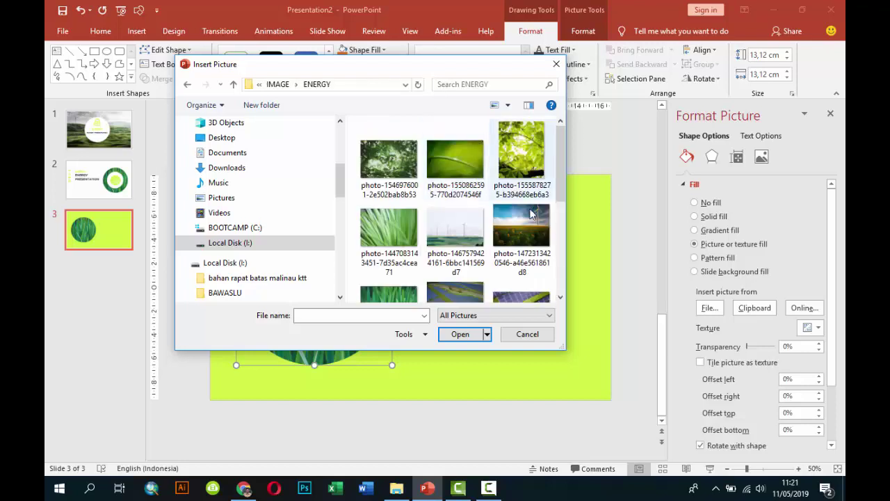
left_click(521, 243)
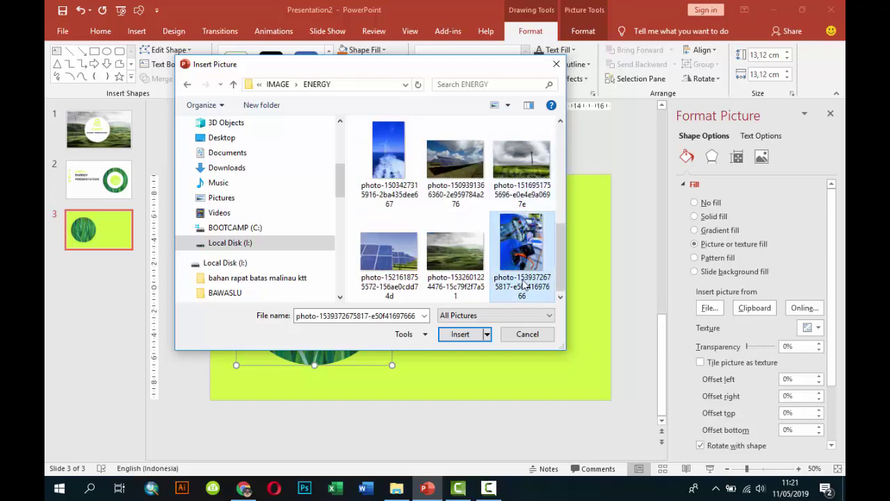
left_click(464, 334)
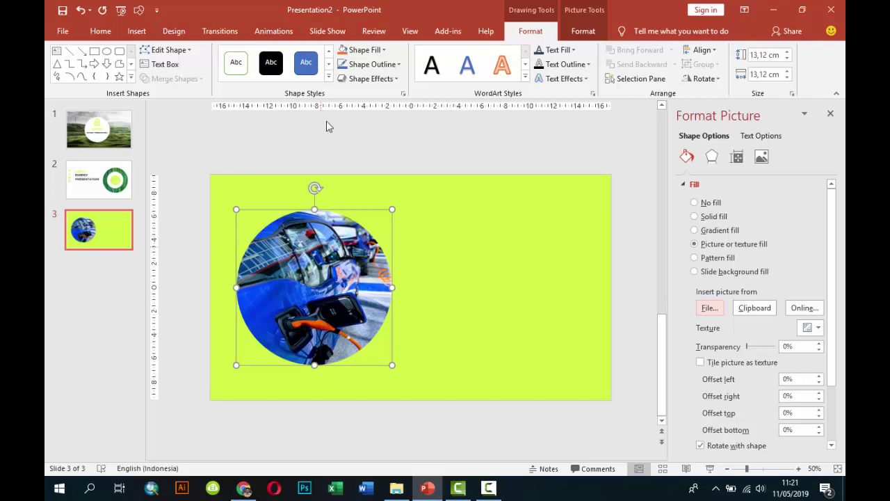
Step: Add a 3.86 cm white, outline-free circle overlapping the photo circle's upper-left edge
left_click(244, 131)
left_click(136, 31)
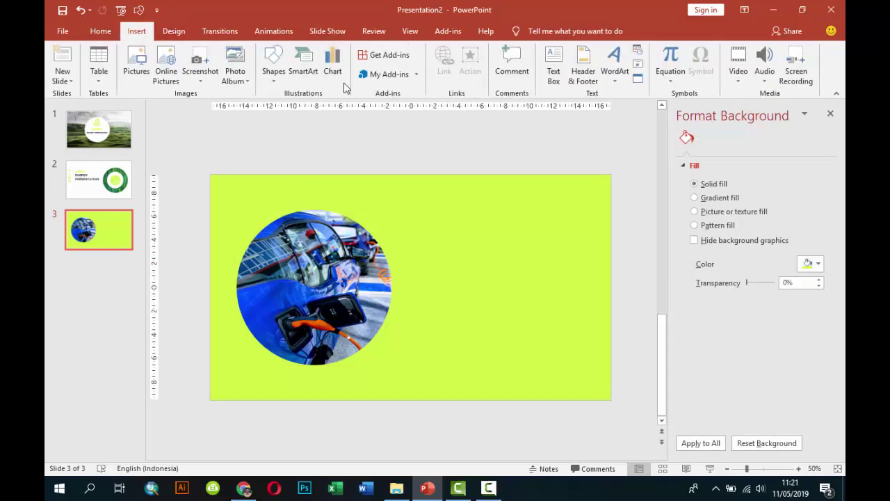
left_click(273, 62)
left_click(321, 110)
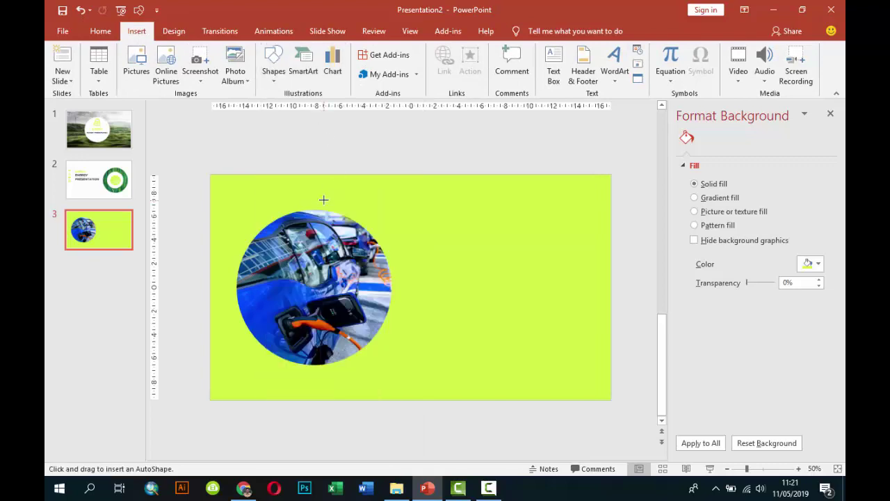
left_click_drag(323, 200, 369, 246)
left_click(710, 354)
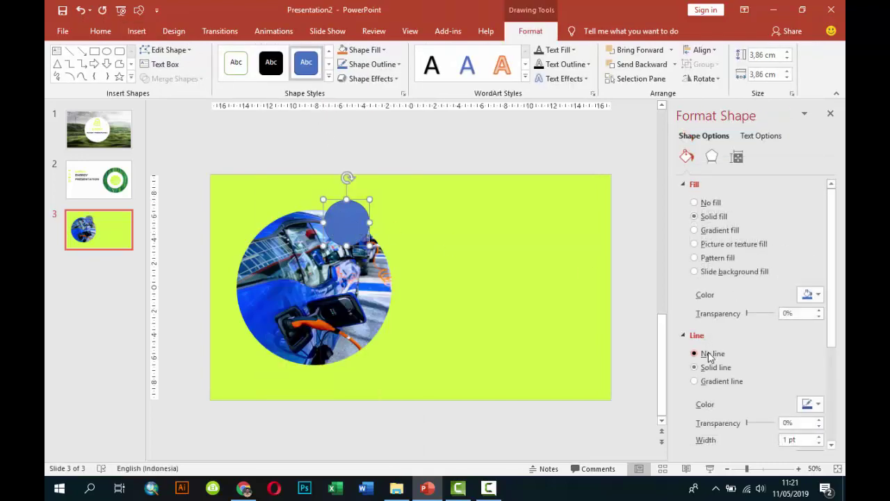
left_click(810, 294)
left_click(742, 324)
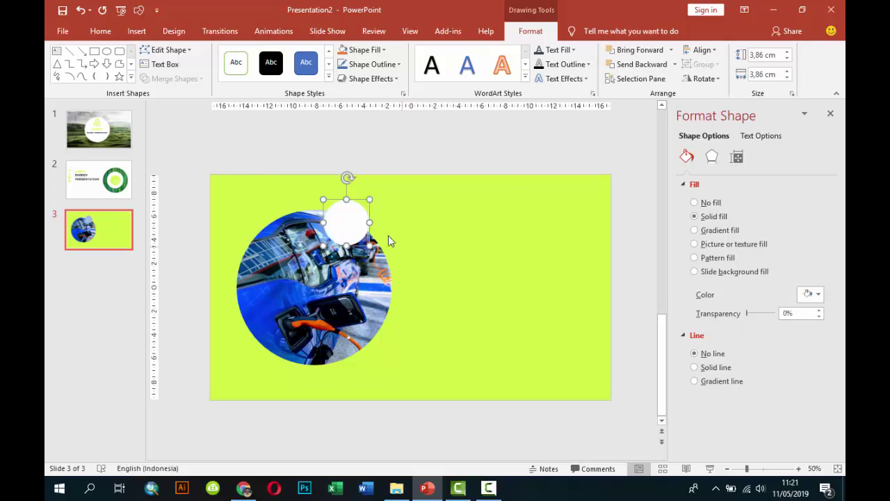
left_click_drag(347, 223, 259, 222)
left_click(312, 142)
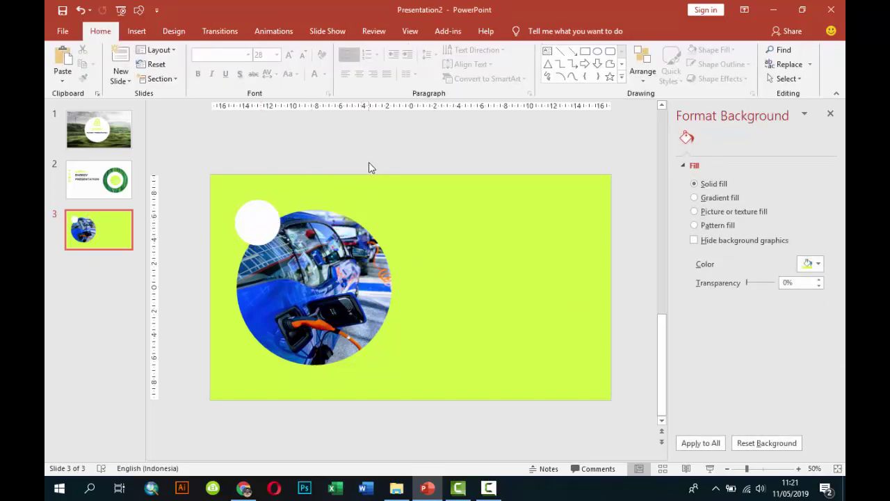
Step: Copy the GREEN and ENERGY PRESENTATION boxes from slide 2 to slide 3, right of the photo
left_click(103, 189)
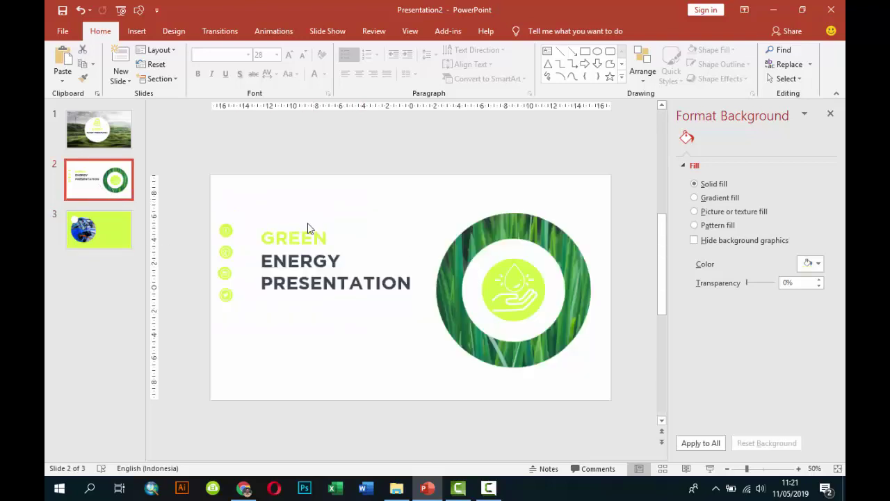
left_click(319, 239)
left_click(317, 262, "shift")
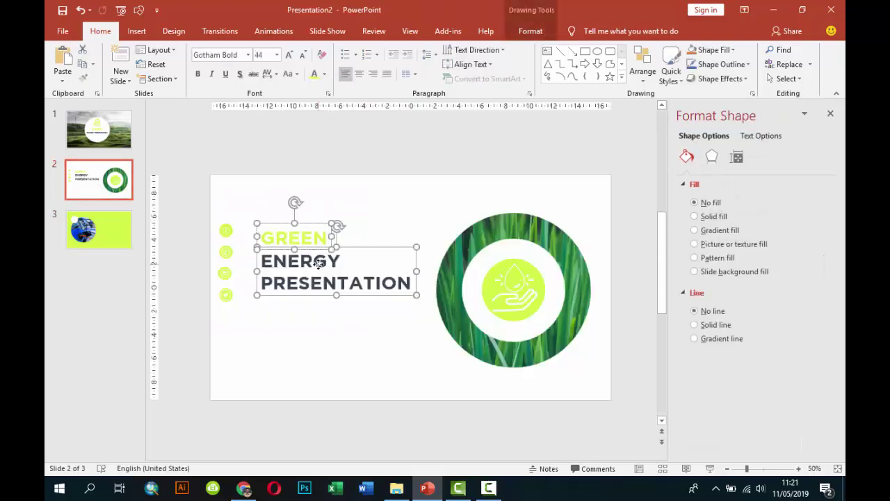
left_click(98, 229)
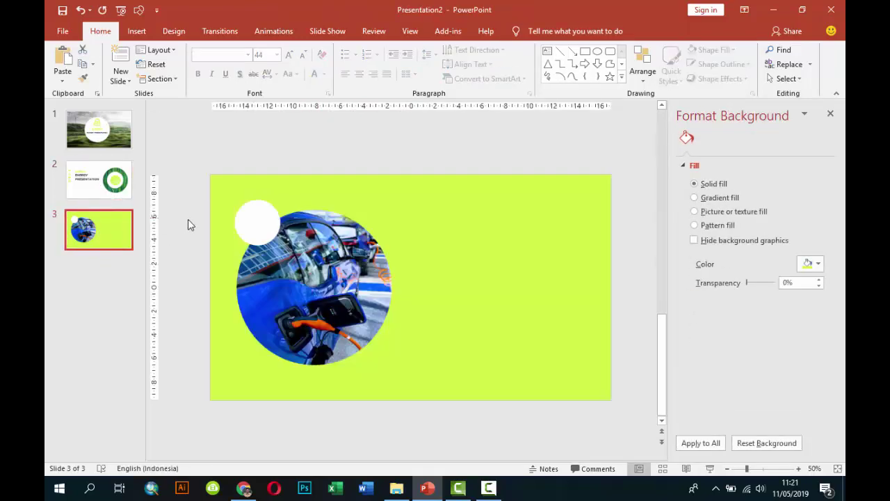
key("ctrl+v")
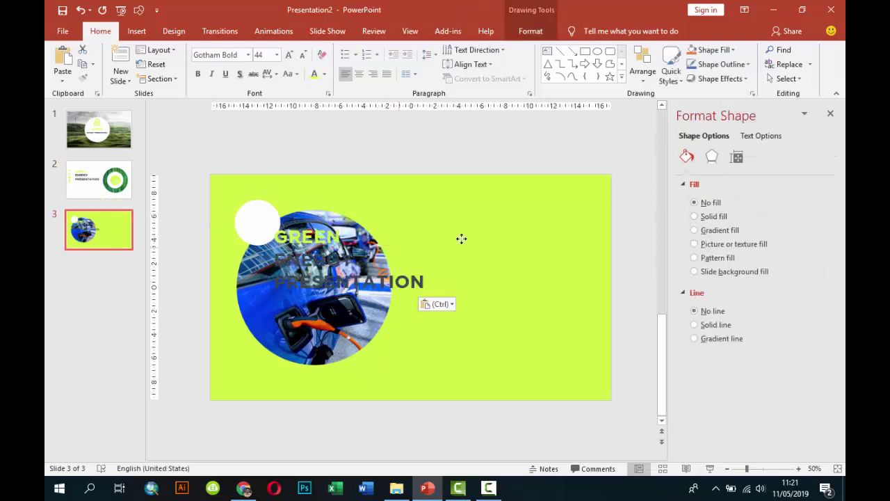
mouse_move(393, 243)
left_mouse_down()
mouse_move(549, 230)
mouse_move(541, 230)
left_mouse_up()
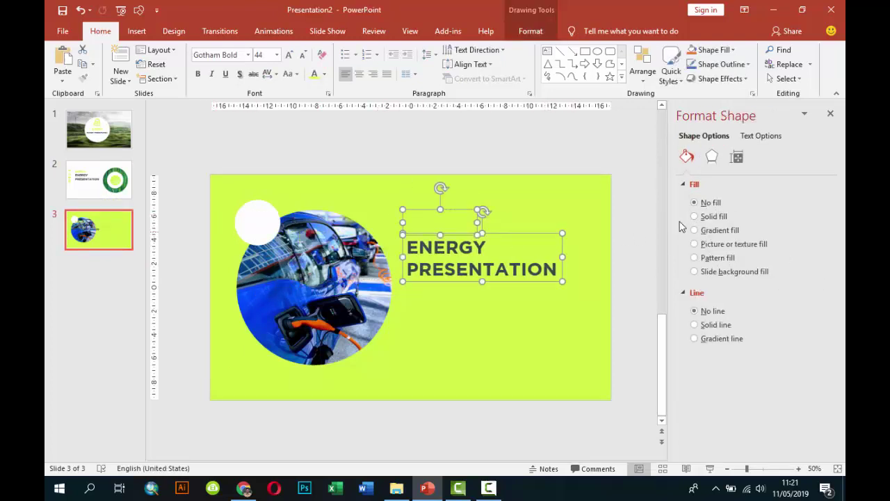
Step: Color the title white, then make ENERGY PRESENTATION dark grey
left_click(325, 74)
left_click(317, 100)
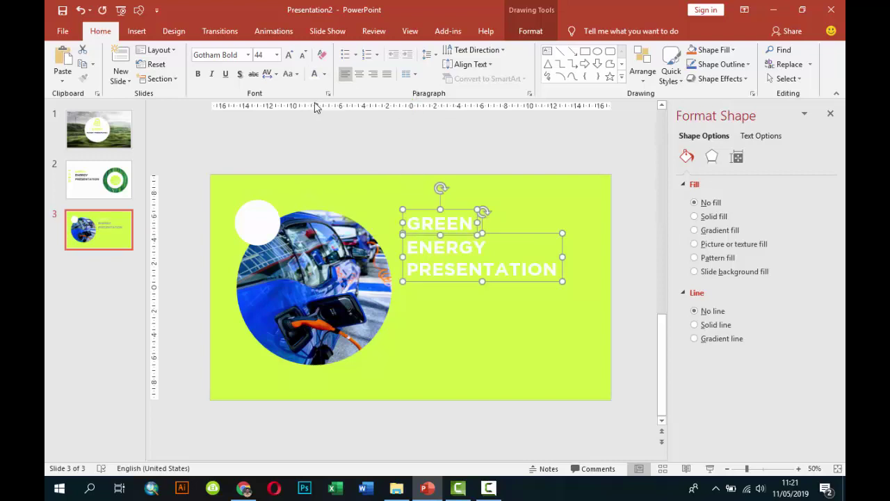
left_click(421, 144)
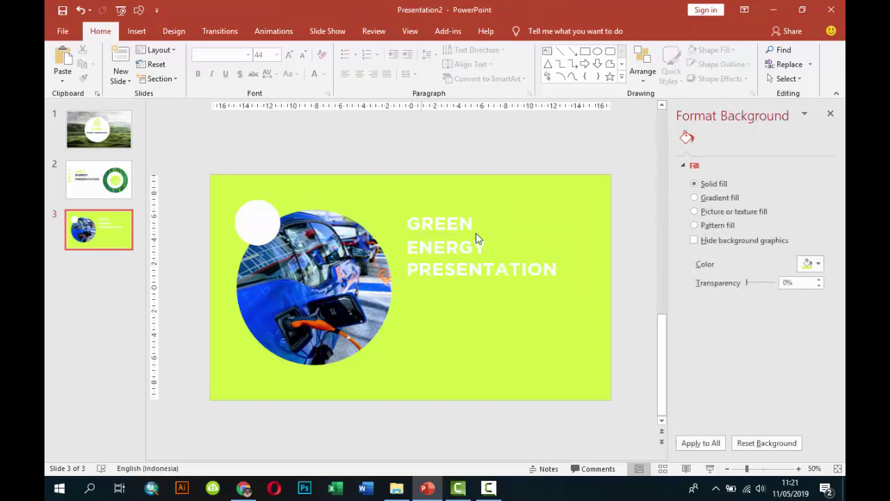
left_click(479, 248)
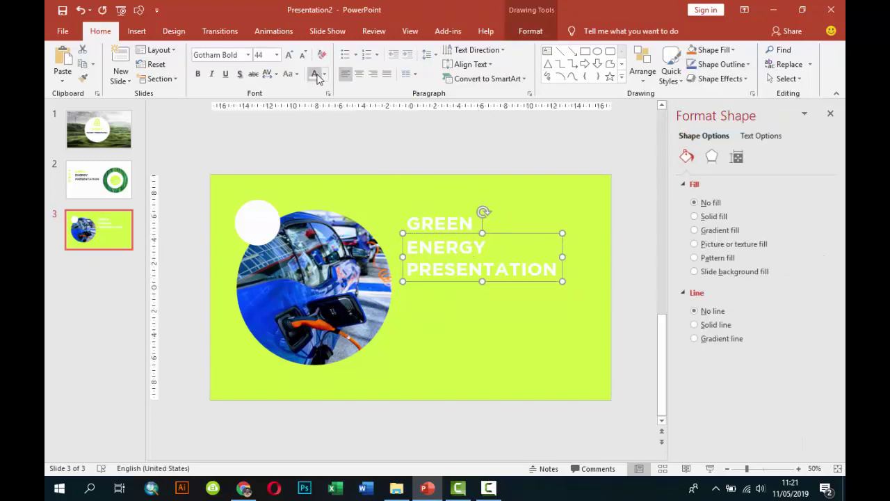
left_click(324, 74)
left_click(324, 199)
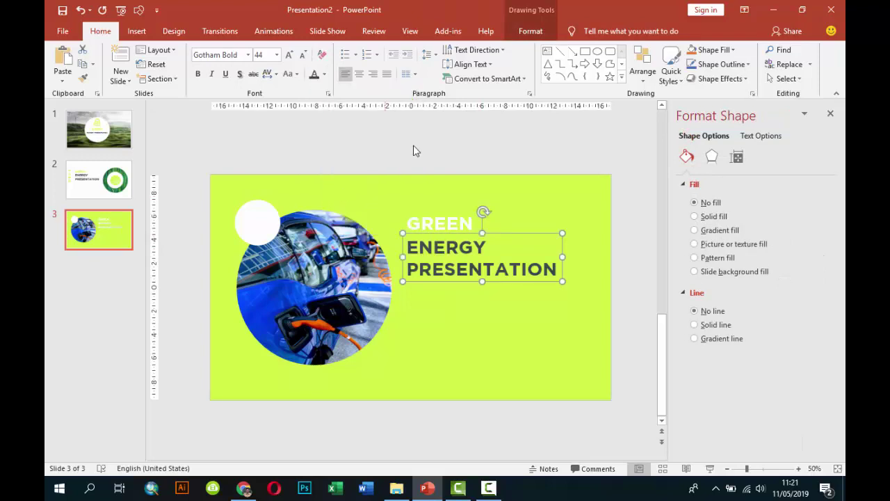
left_click(418, 149)
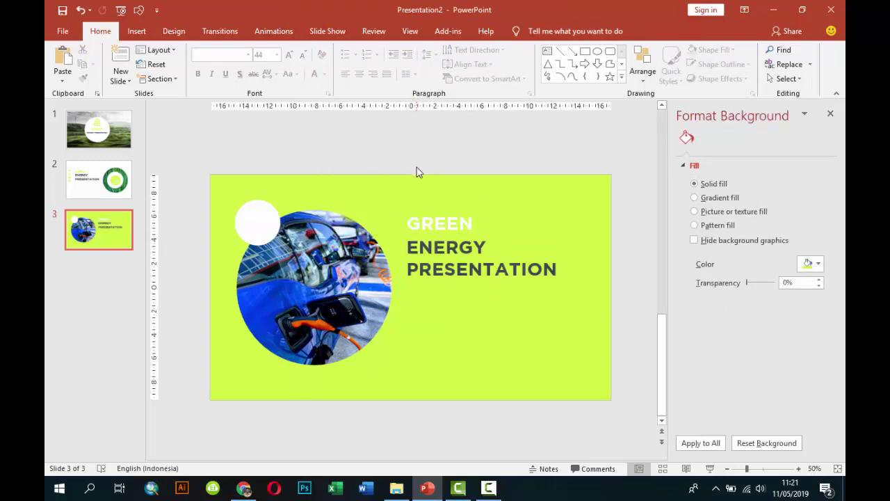
Step: Add a text box under the title with one =RAND() sample paragraph, justified
left_click(137, 31)
left_click(553, 66)
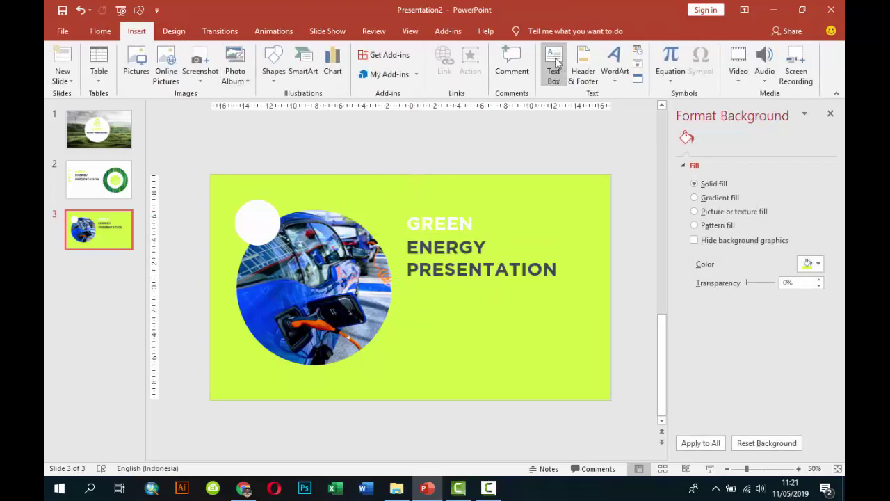
left_click_drag(410, 288, 584, 353)
type("=RAND")
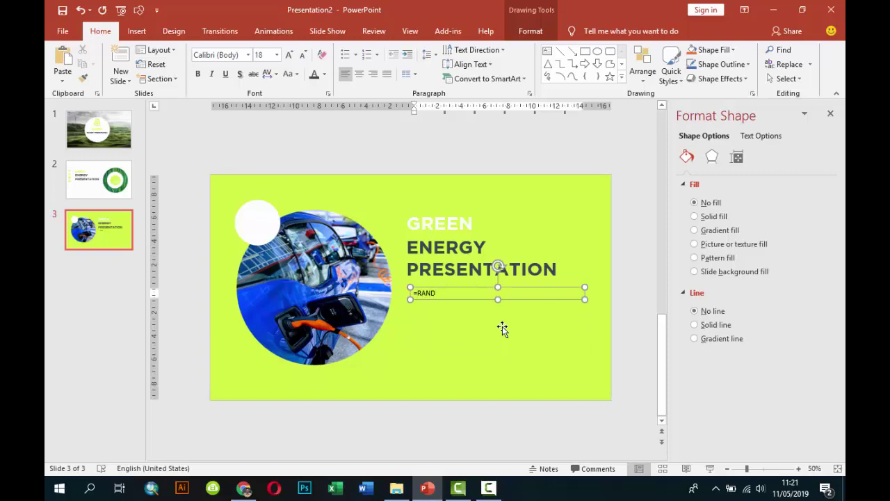
type("()")
key("Return")
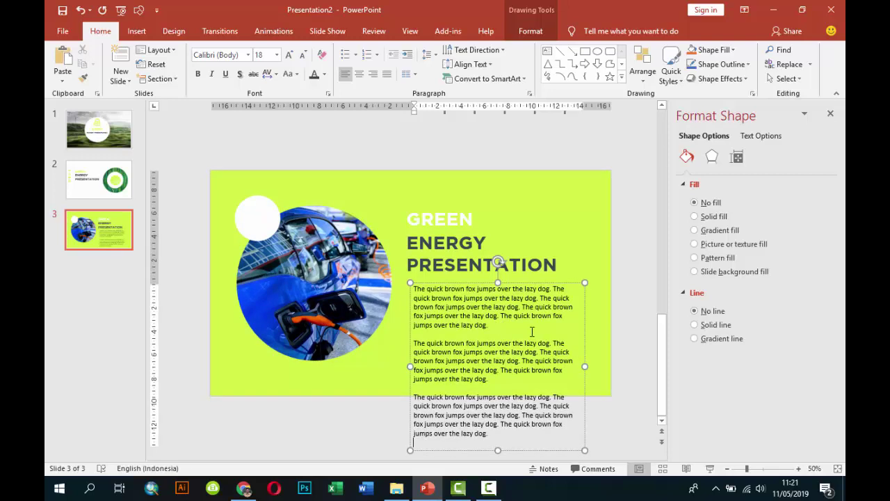
left_click_drag(532, 331, 570, 438)
key("Delete")
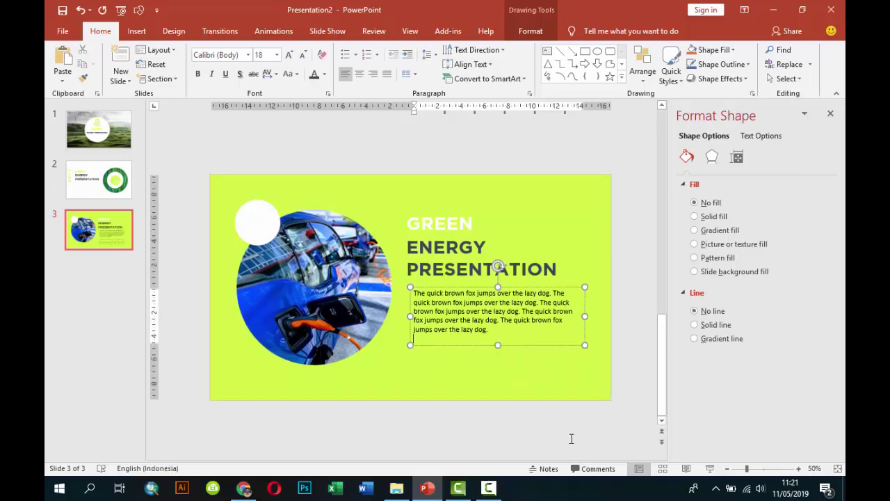
left_click(545, 289)
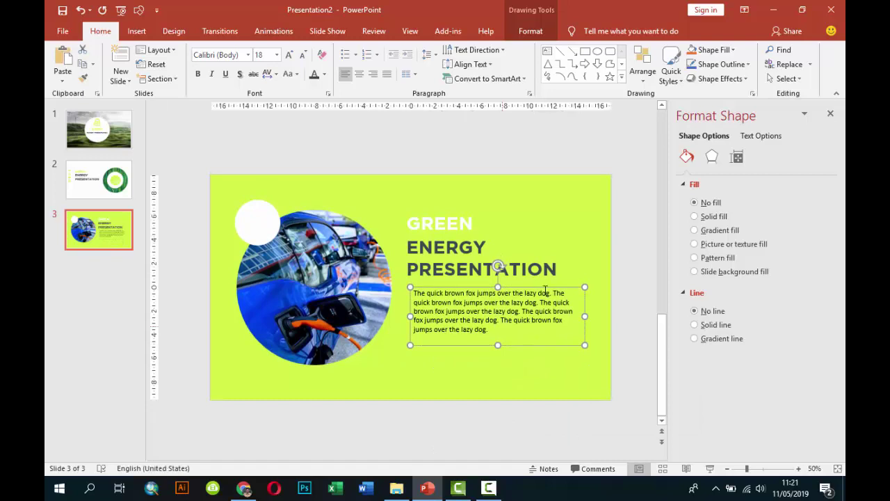
left_click(387, 74)
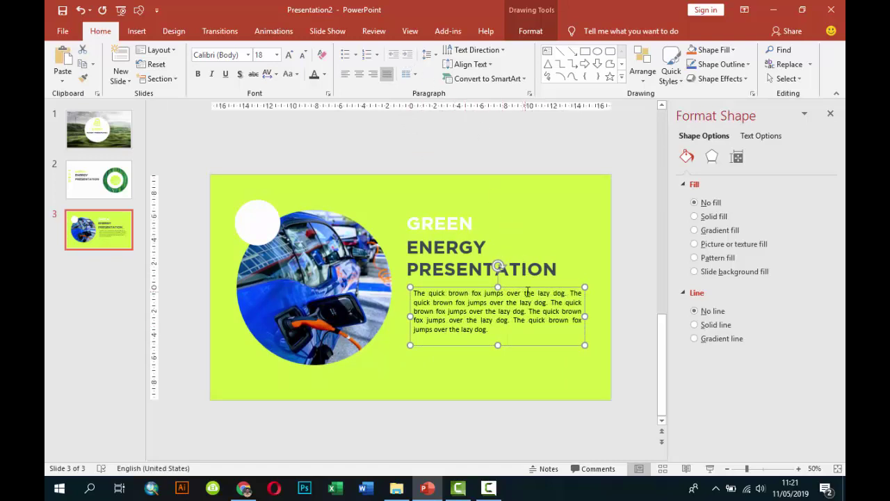
left_click_drag(525, 292, 521, 301)
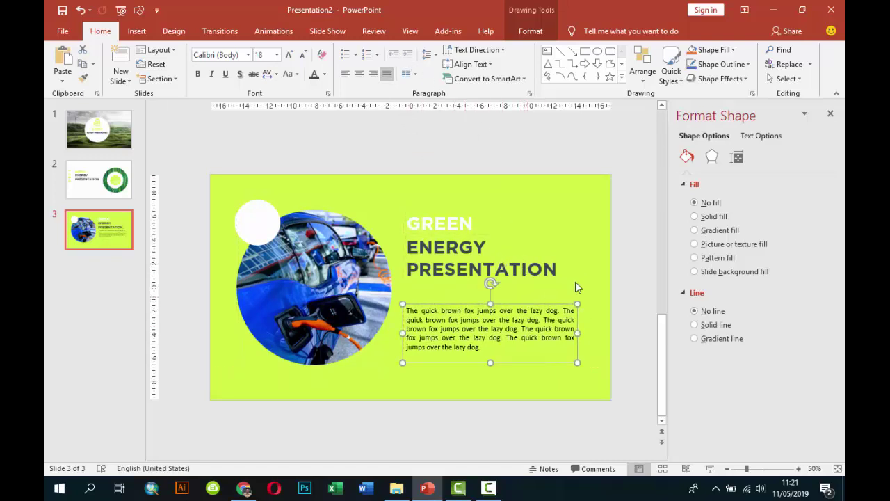
left_click(626, 251)
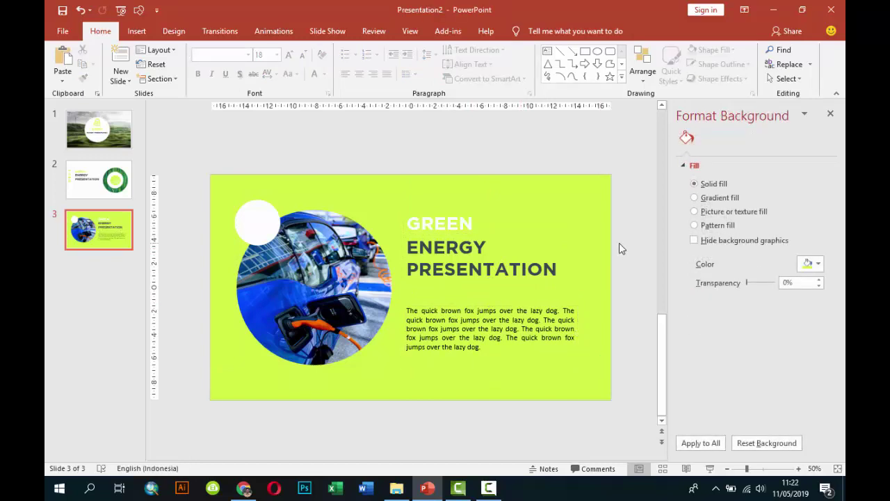
Step: Draw a white circle with no outline at the slide's upper right
left_click(133, 31)
left_click(273, 65)
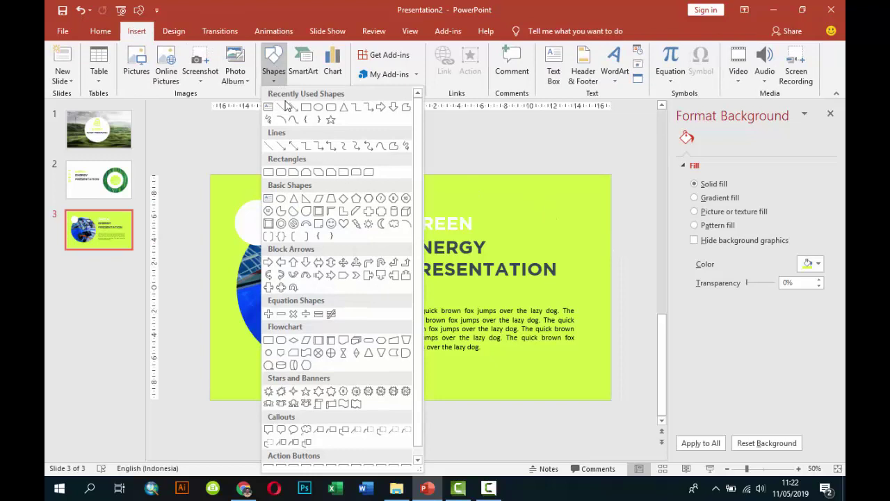
left_click(319, 108)
mouse_move(507, 189)
left_mouse_down()
mouse_move(536, 224)
mouse_move(495, 194)
left_mouse_up()
key("Escape")
left_click(696, 354)
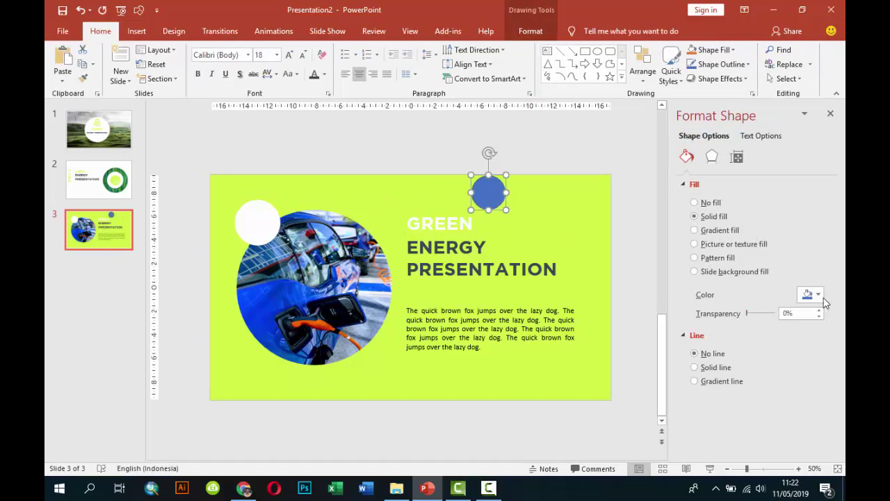
left_click(810, 294)
left_click(742, 324)
Step: Copy the circle to make a smaller second circle beside it, removing an extra copy
mouse_move(501, 191)
left_mouse_down()
mouse_move(555, 194)
mouse_move(508, 224)
mouse_move(559, 212)
left_mouse_up()
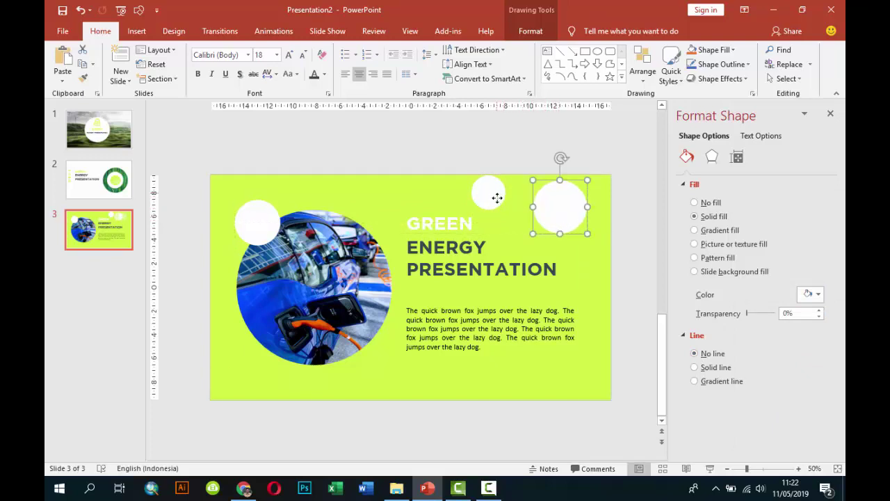
left_click_drag(496, 194, 502, 208)
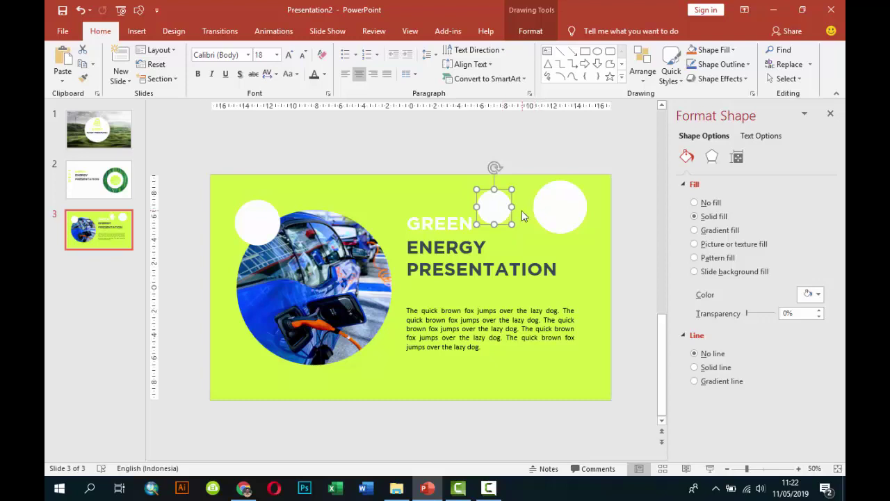
left_click_drag(501, 212, 520, 200)
key("Delete")
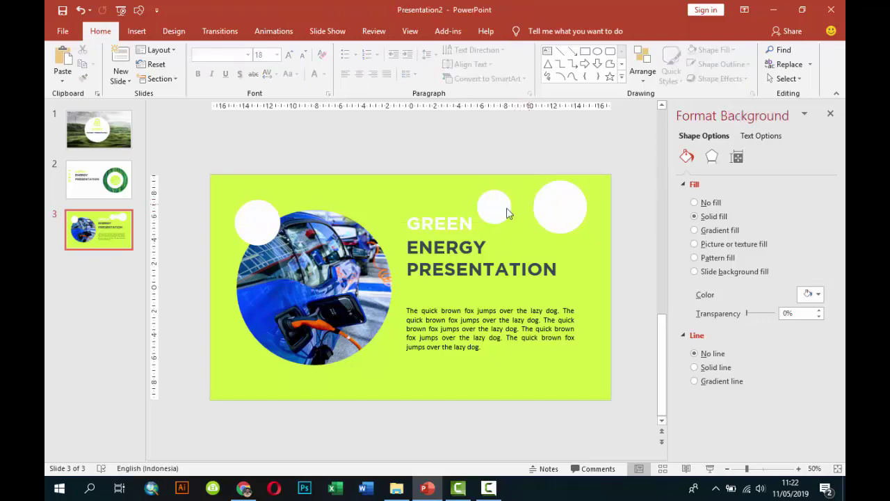
left_click(137, 31)
left_click(272, 64)
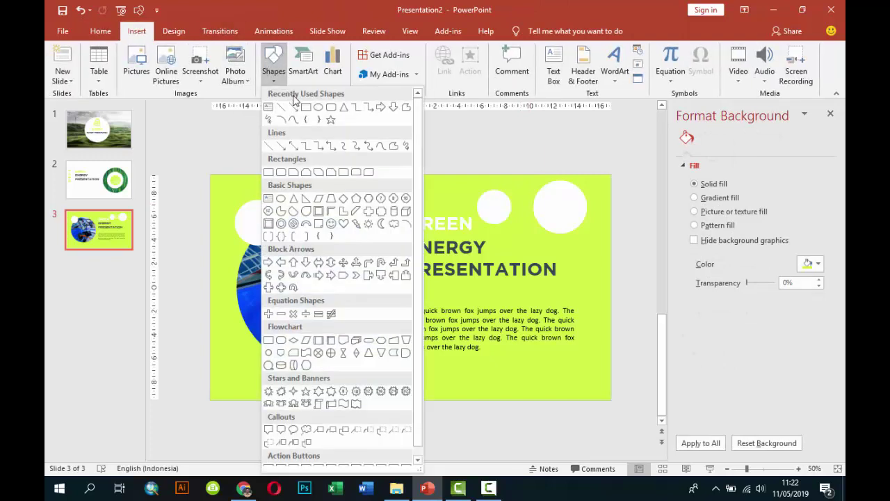
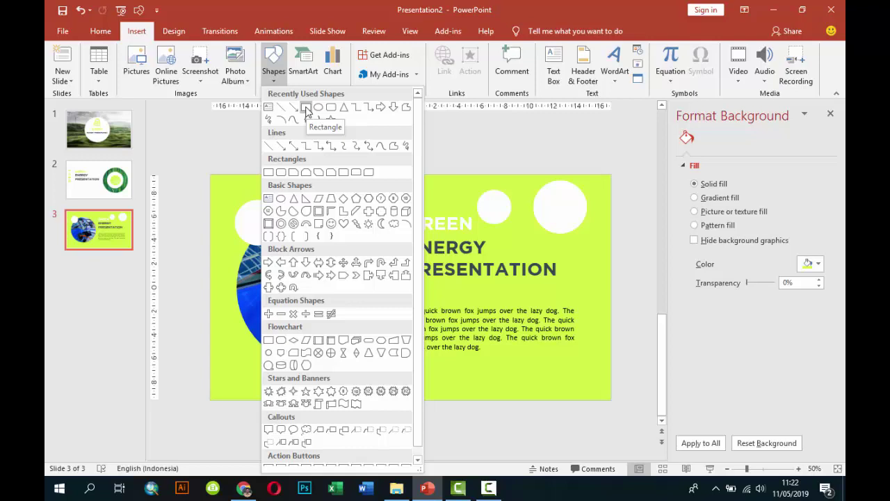
Step: Draw a rectangle between the two white circles and nudge the left circle up and left
left_click(306, 109)
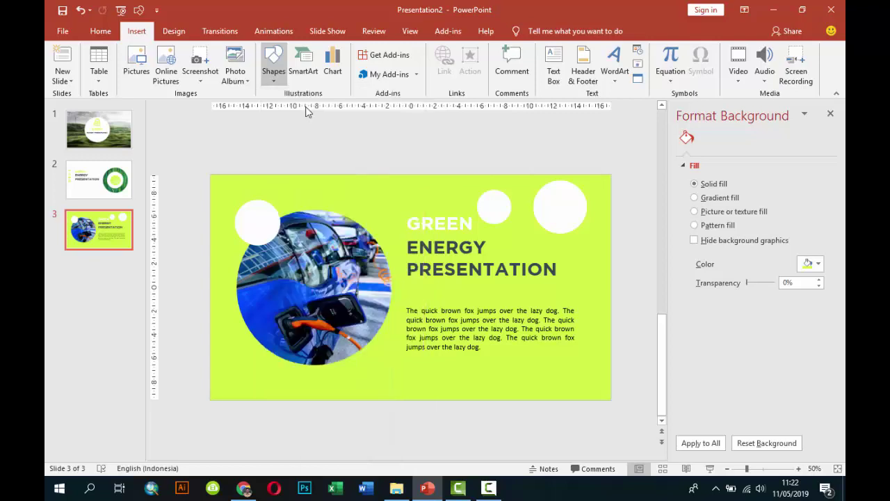
left_click_drag(539, 201, 543, 213)
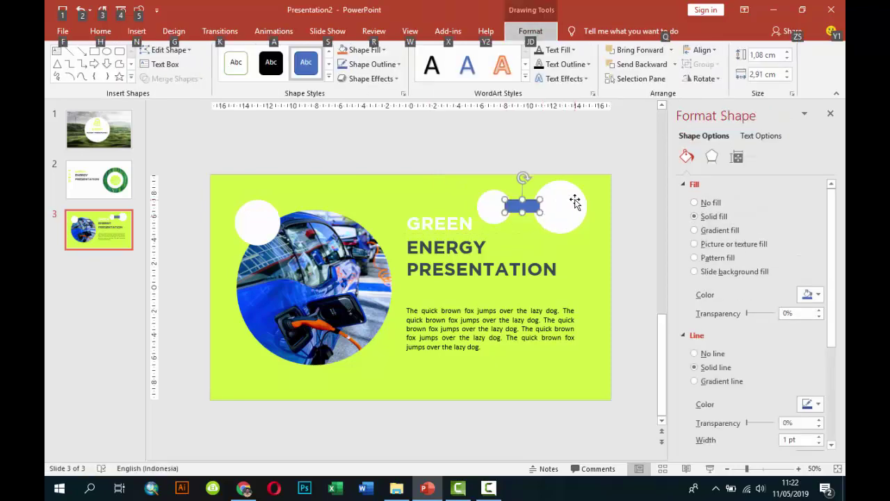
left_click(568, 200)
scroll(563, 201, "up", 1)
scroll(552, 202, "up", 4)
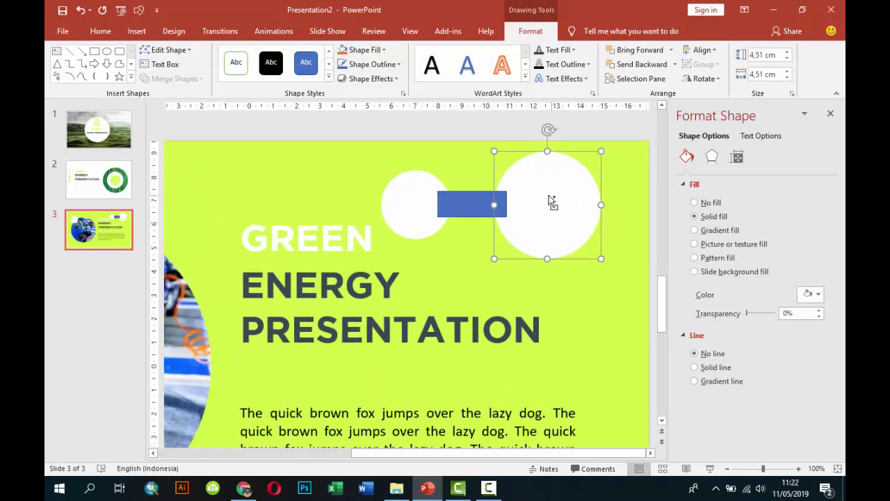
scroll(530, 198, "up", 5)
left_click_drag(290, 213, 278, 208)
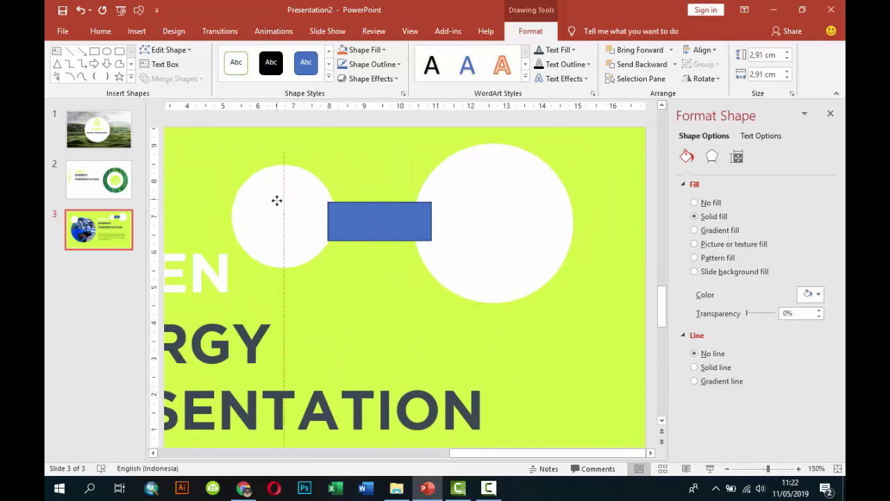
Step: Remove the rectangle's outline and fill it white
left_click(352, 220)
left_click(716, 354)
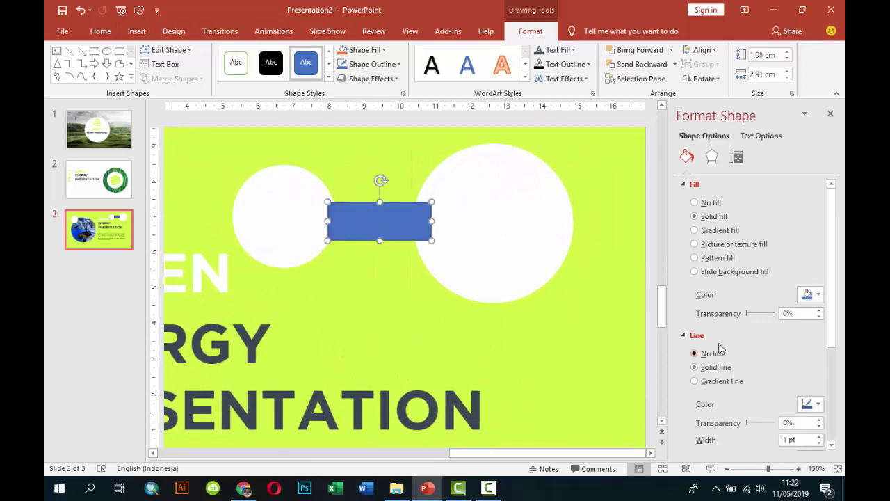
left_click(807, 295)
left_click(743, 322)
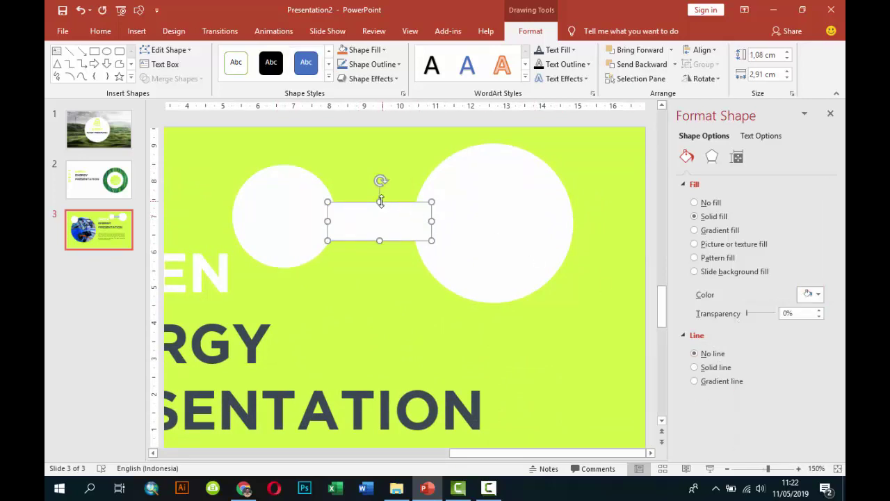
Step: Stretch the rectangle to about 2,14 × 4,02 cm so it bridges both circles
left_click_drag(380, 201, 379, 178)
left_click_drag(376, 242, 376, 254)
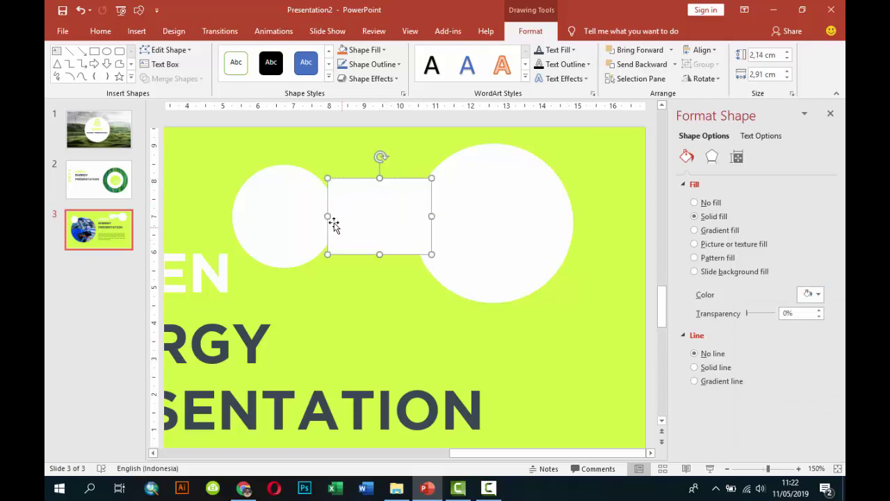
left_click_drag(327, 209, 298, 216)
left_click_drag(430, 217, 441, 216)
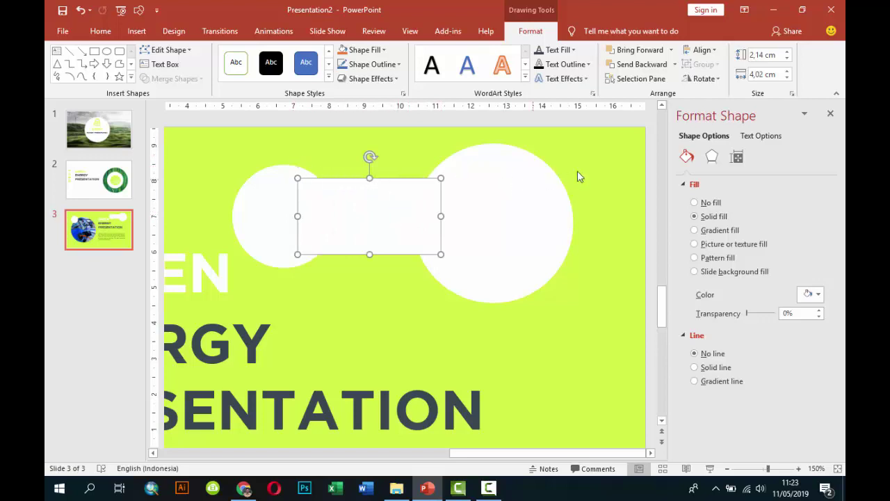
left_click(662, 105)
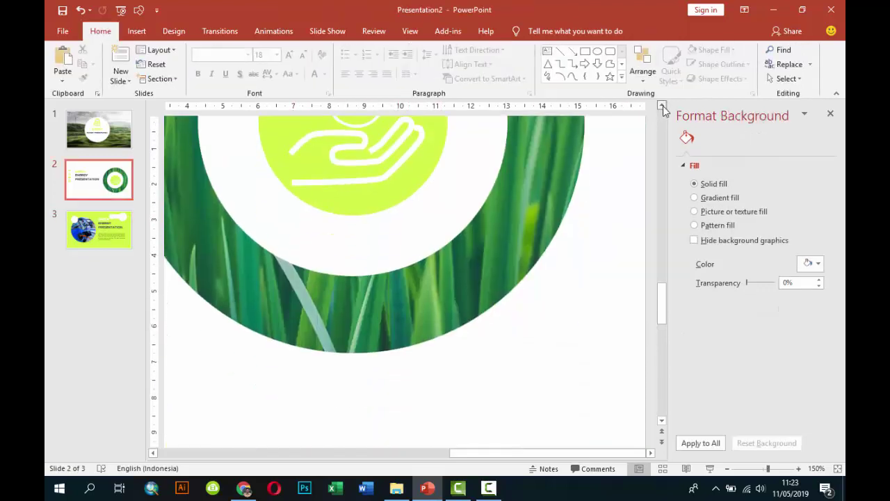
Step: On slide 3, copy the right white circle and place the copy below the rectangle
left_click(131, 229)
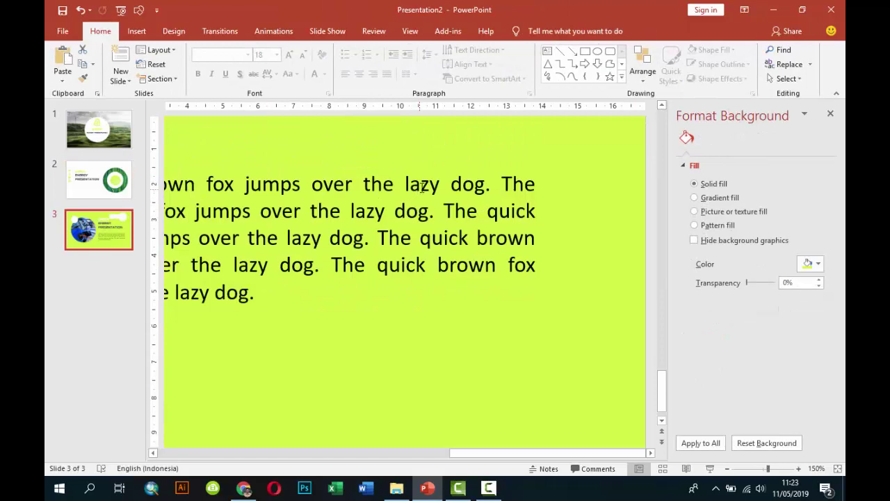
scroll(422, 185, "down", 4, "ctrl")
scroll(432, 184, "down", 1, "ctrl")
scroll(430, 284, "up", 3)
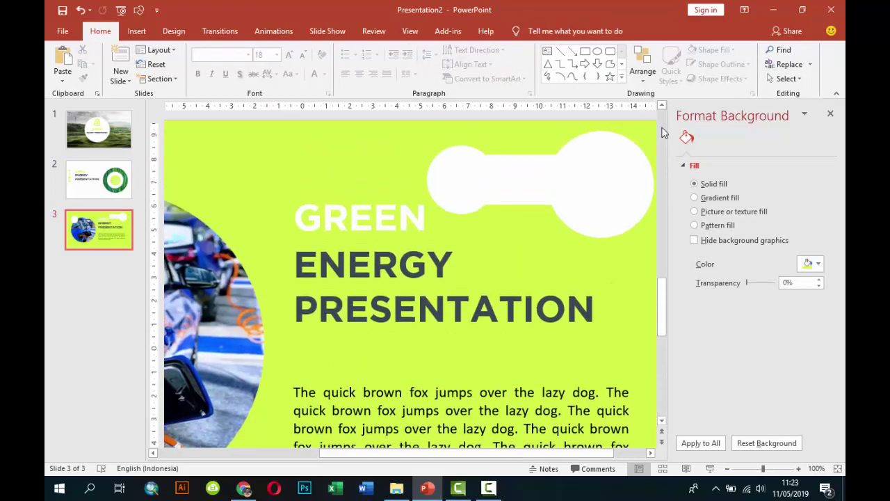
left_click(603, 207)
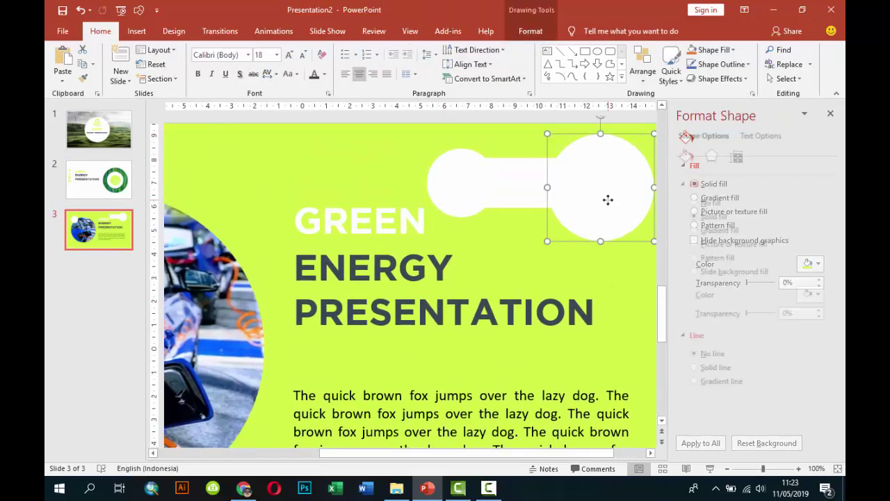
left_click_drag(575, 211, 491, 254)
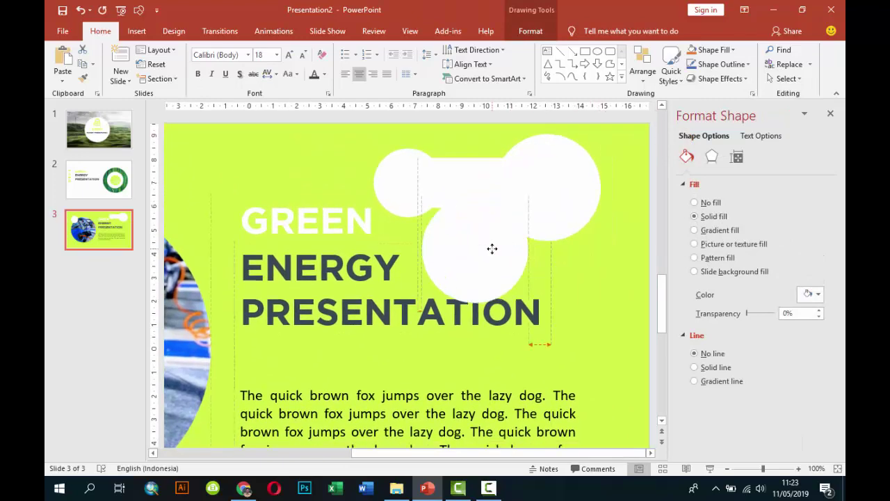
left_click_drag(572, 193, 616, 182)
left_click_drag(388, 190, 324, 198)
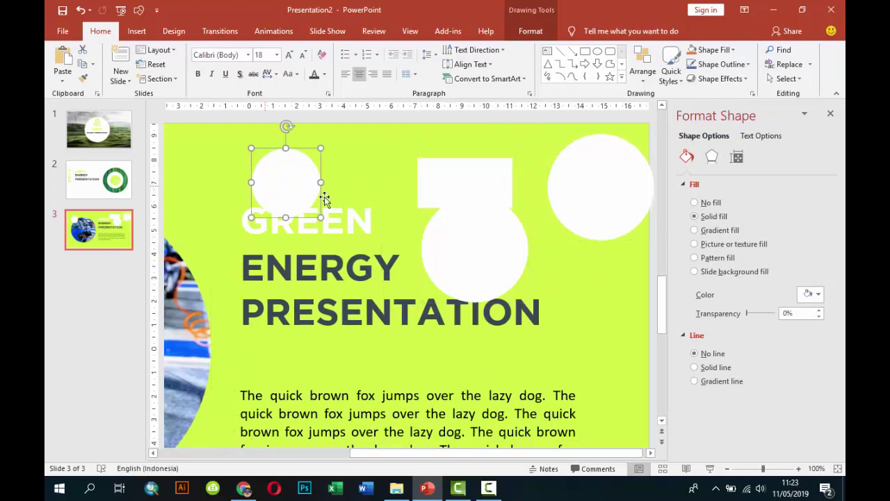
Step: Make the copy light grey at 24% transparency and stretch it into a flat ellipse
left_click(453, 225)
left_click(810, 294)
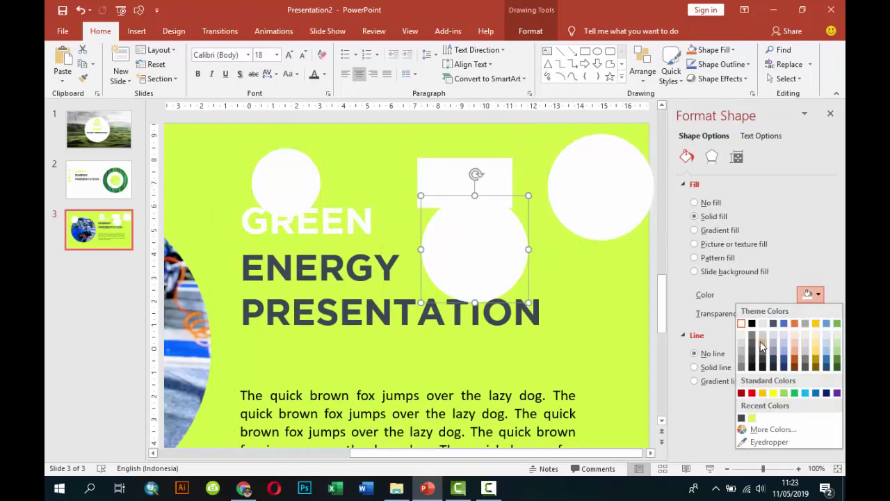
left_click(762, 335)
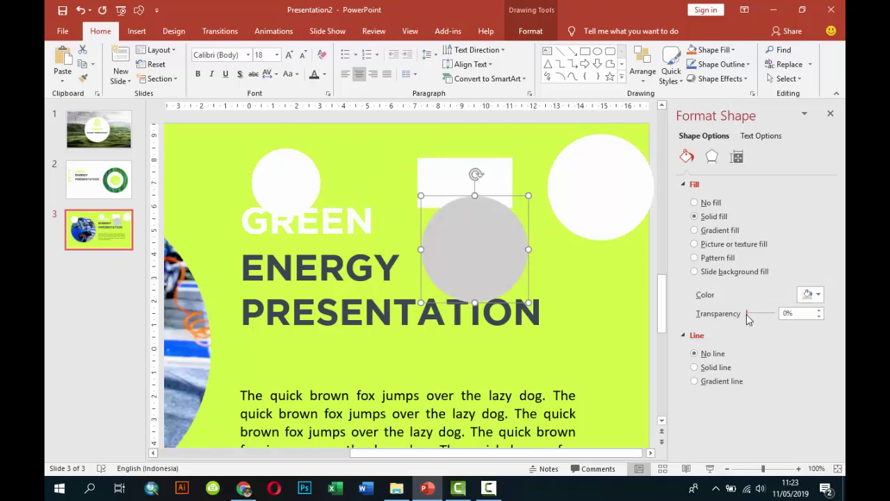
left_click_drag(747, 318, 756, 317)
left_click_drag(450, 237, 437, 228)
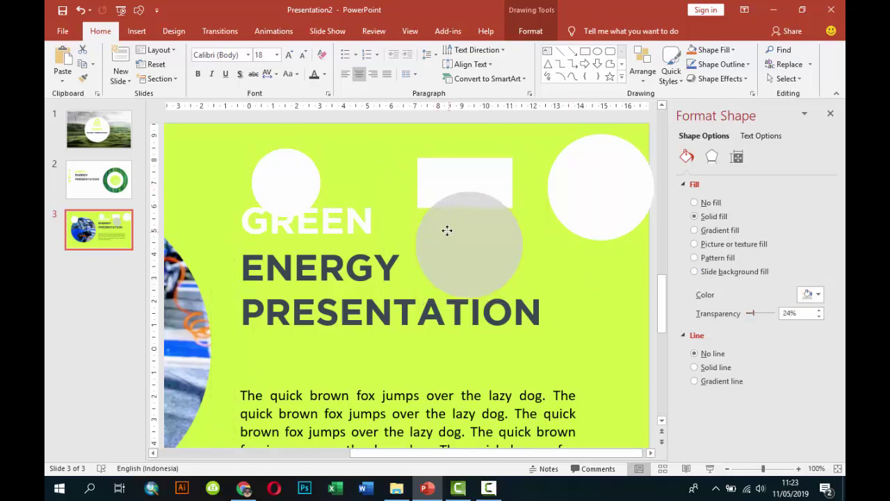
left_click_drag(511, 240, 525, 240)
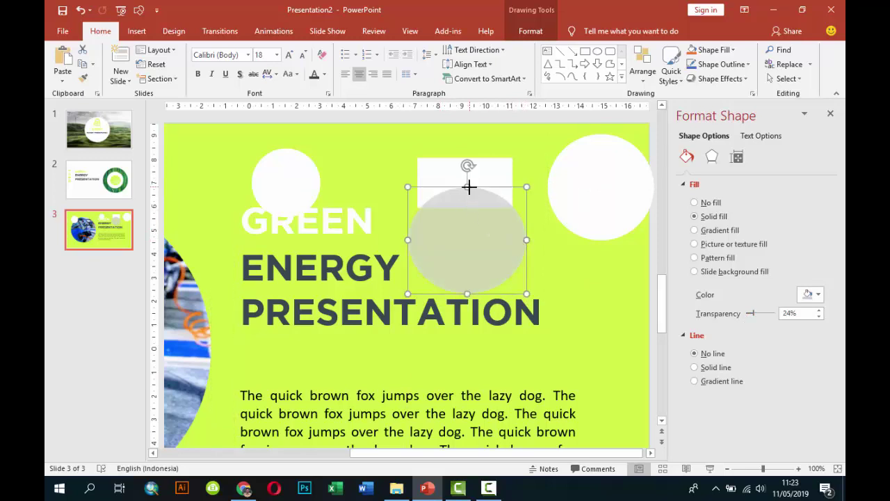
left_click_drag(468, 187, 468, 193)
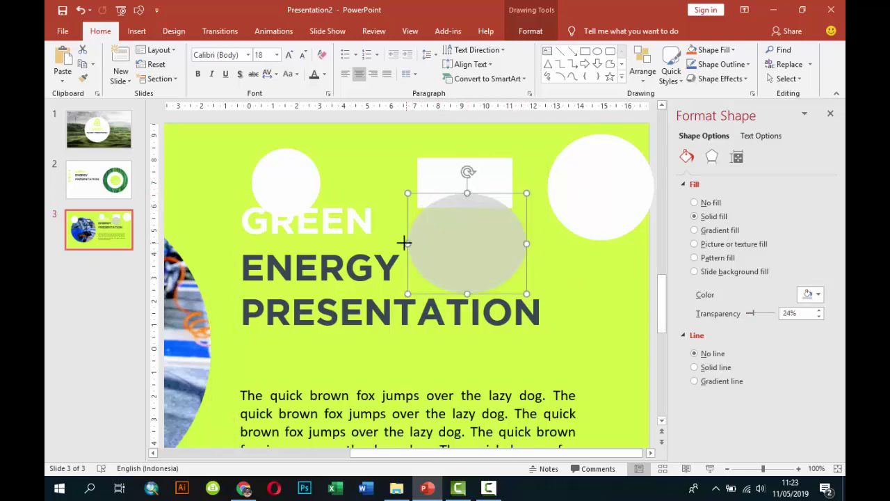
left_click_drag(404, 243, 395, 240)
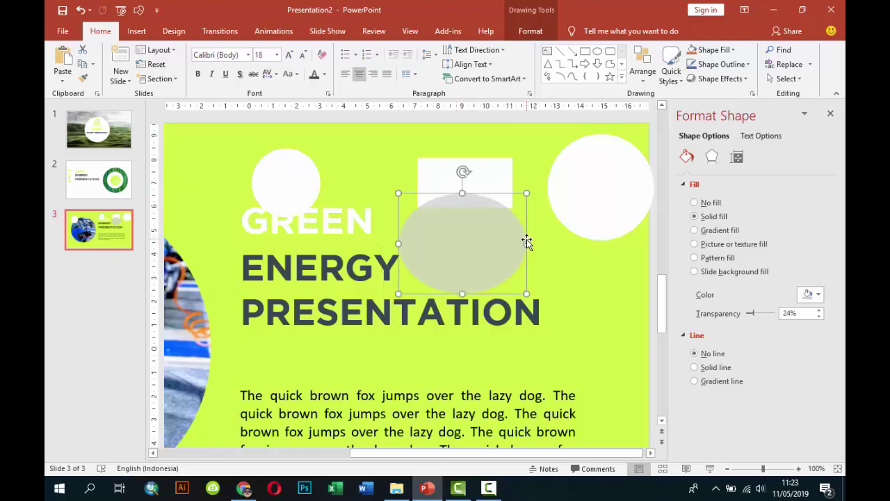
left_click_drag(526, 241, 533, 240)
Step: Duplicate the grey ellipse and align the copy above the white rectangle
left_click(490, 172)
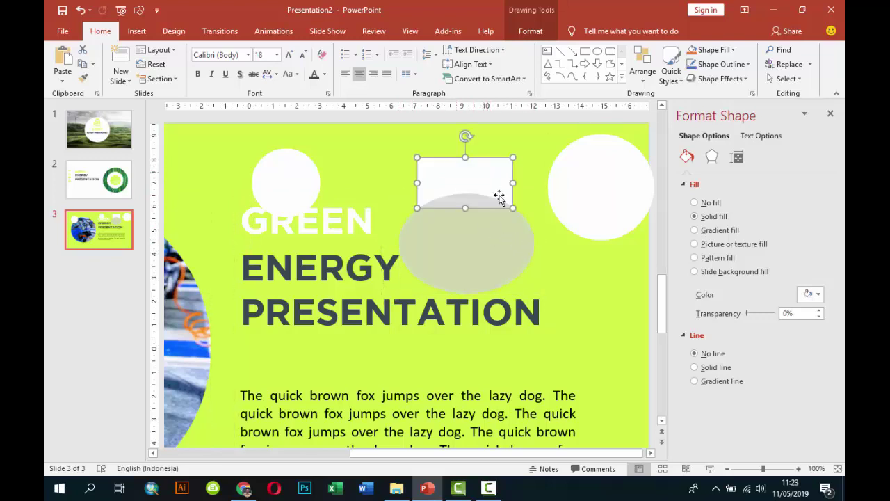
left_click(512, 243)
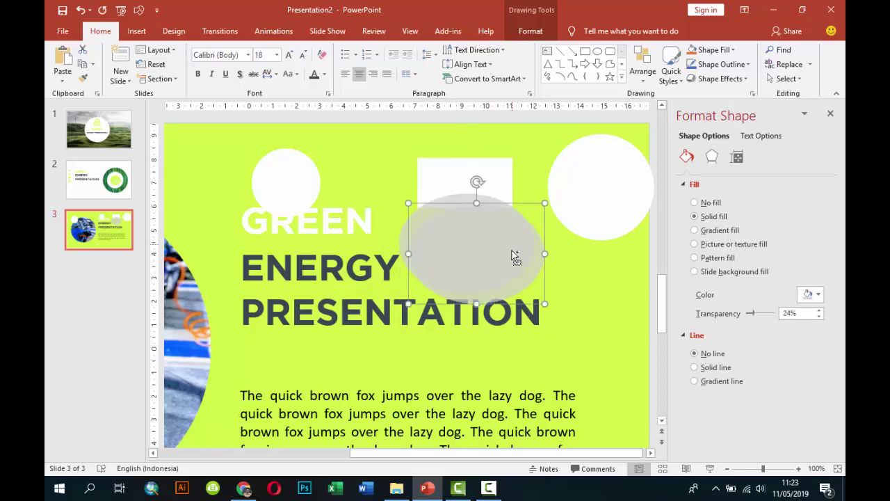
left_click_drag(516, 247, 577, 302)
scroll(662, 111, "up", 5)
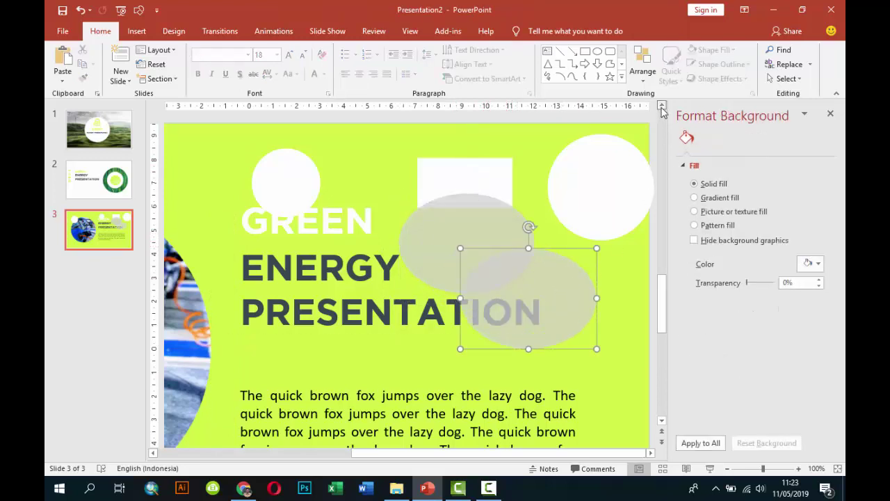
left_click(112, 229)
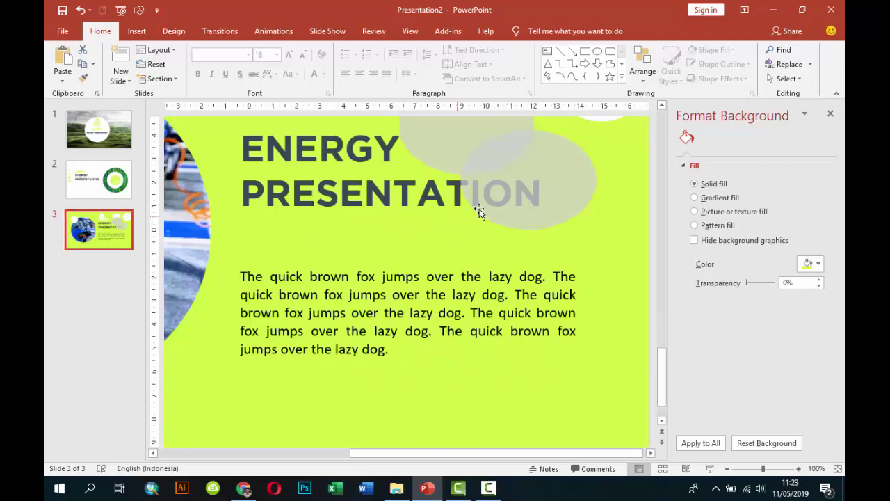
scroll(657, 172, "up", 3)
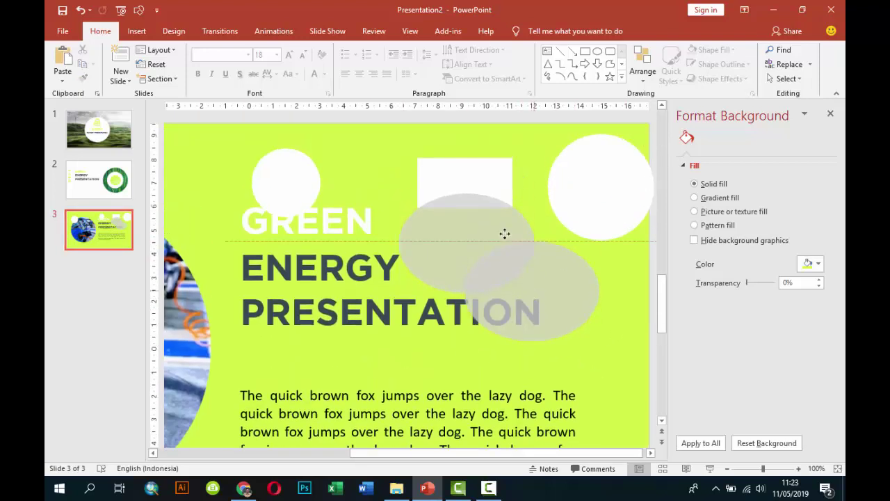
left_click(505, 232)
left_click_drag(475, 173, 482, 129)
Step: Subtract both grey ellipses from the rectangle, then move the two white circles onto its concave ends
left_click(422, 189)
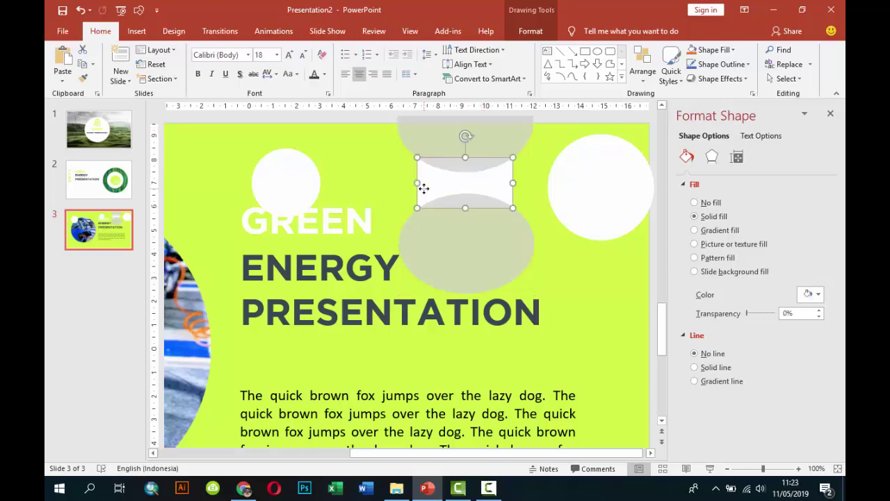
left_click(461, 265, "shift")
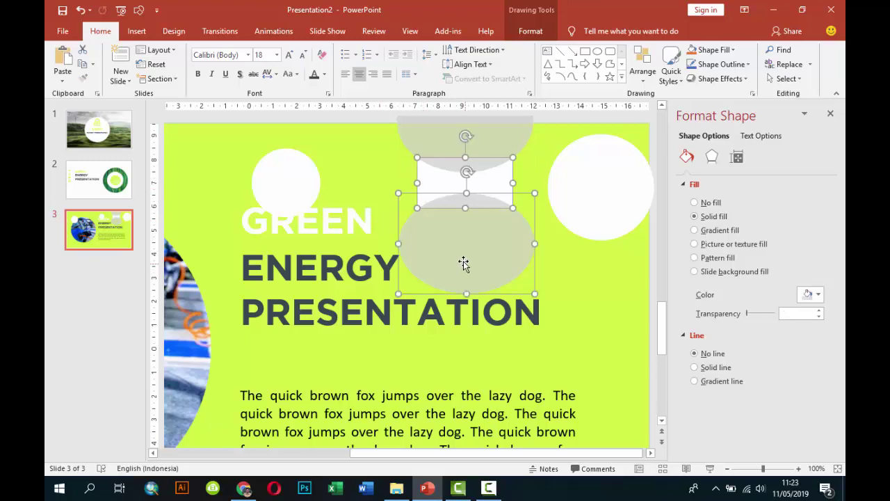
left_click(530, 31)
left_click(173, 78)
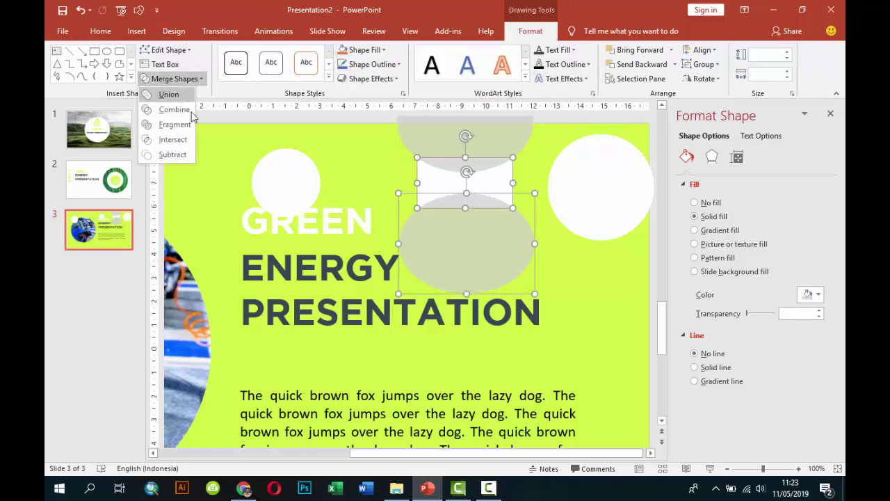
left_click(175, 159)
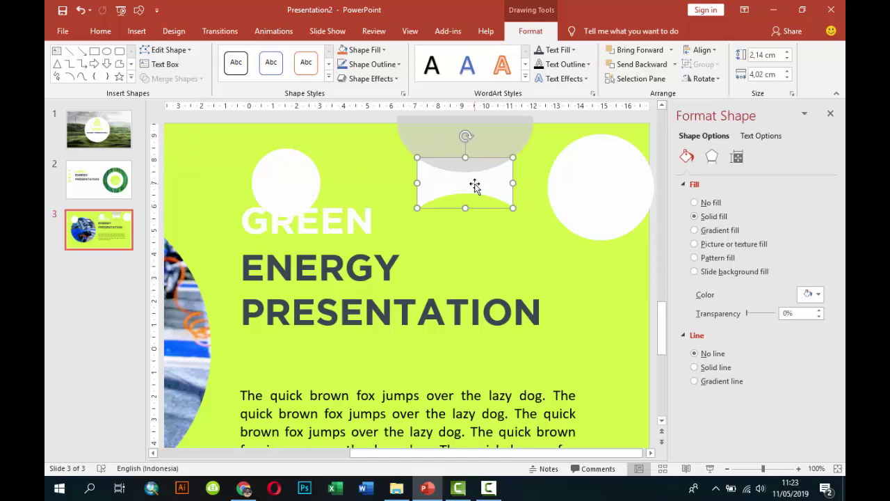
left_click(438, 144, "shift")
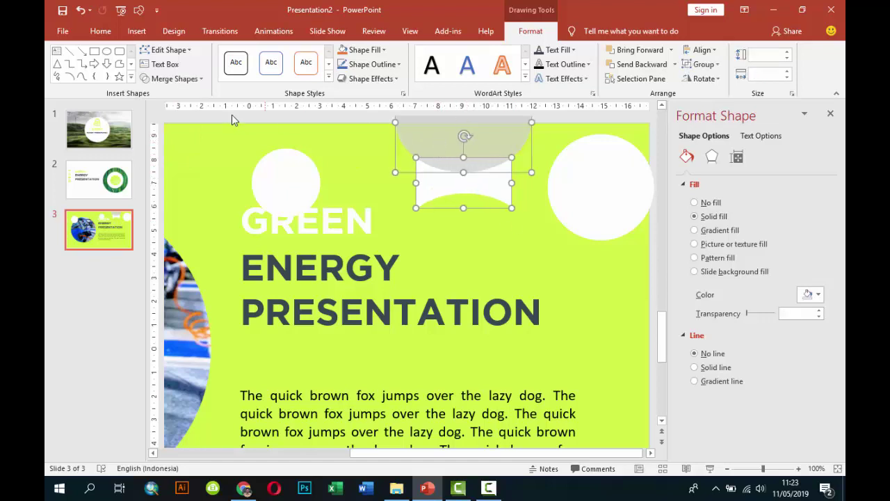
left_click(173, 79)
left_click(175, 159)
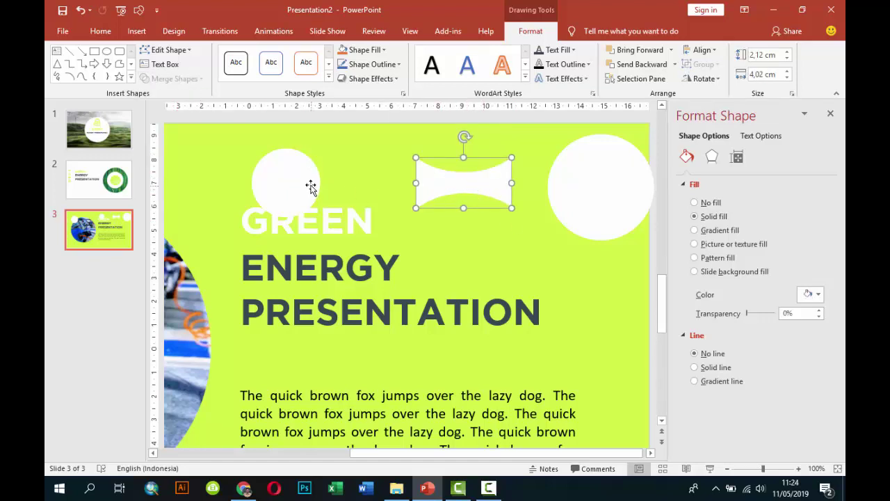
left_click_drag(311, 188, 406, 181)
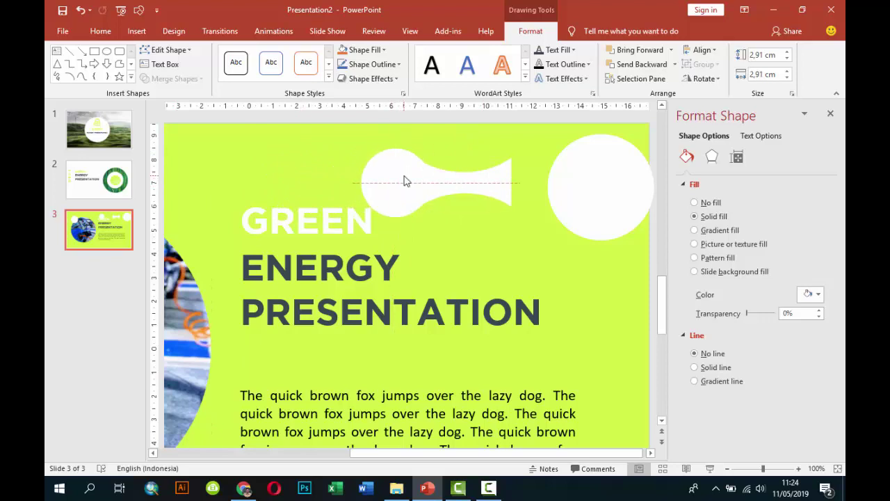
left_click_drag(584, 180, 554, 173)
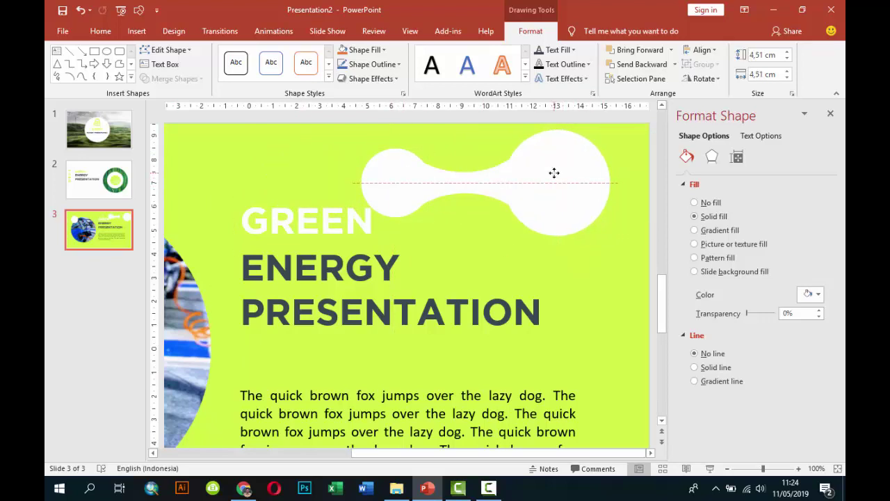
Step: Union the two circles and concave piece into one 4,51 × 10,53 cm dumbbell, after undoing a Combine
left_click(487, 185, "shift")
left_click(359, 179, "shift")
left_click(199, 78)
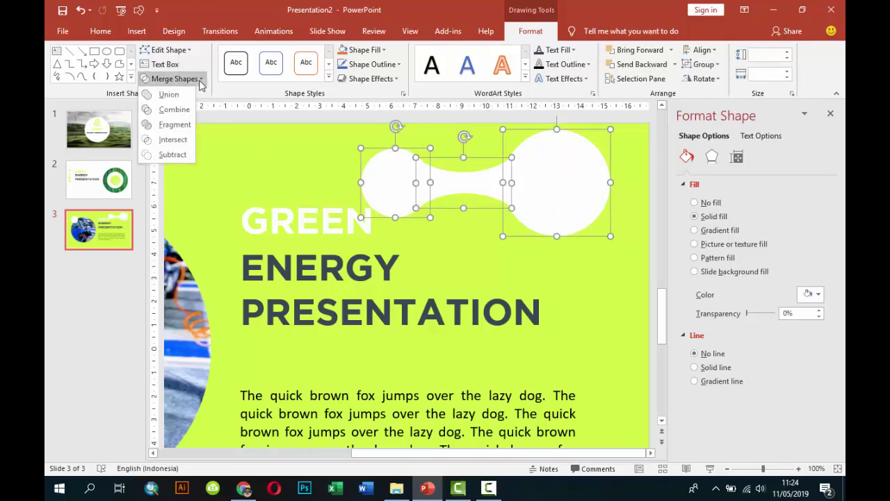
left_click(188, 111)
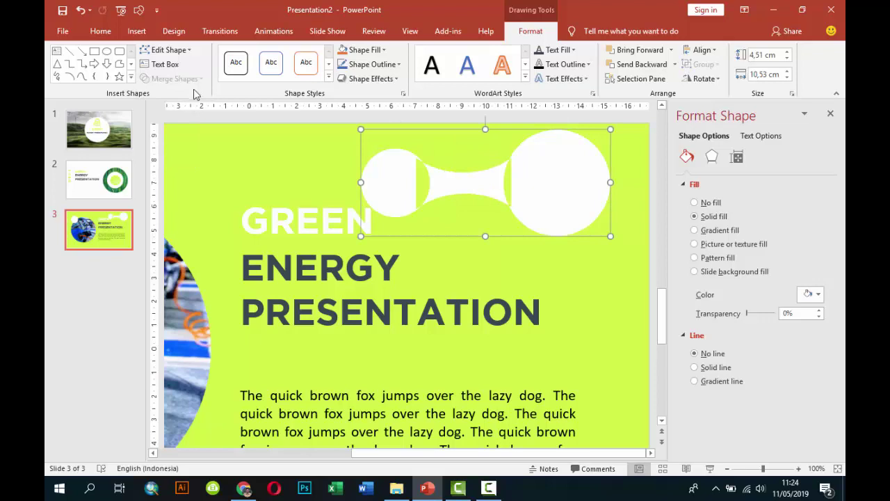
key("ctrl+z")
left_click(174, 79)
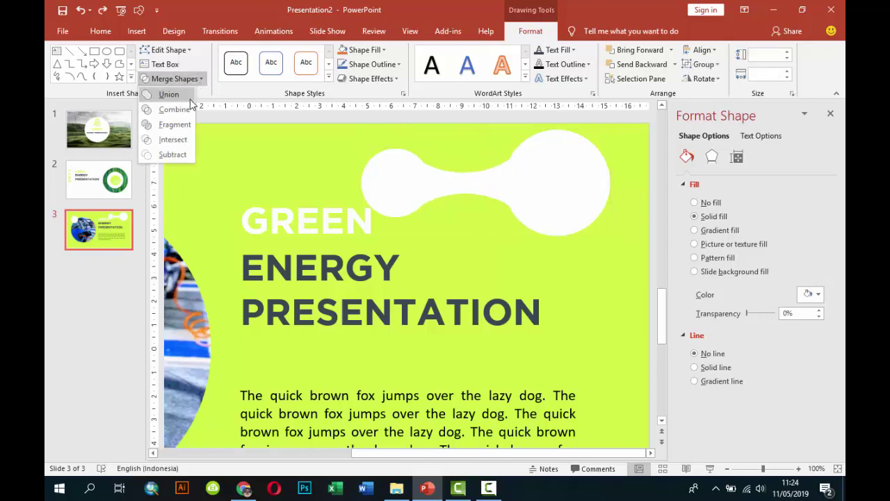
left_click(189, 98)
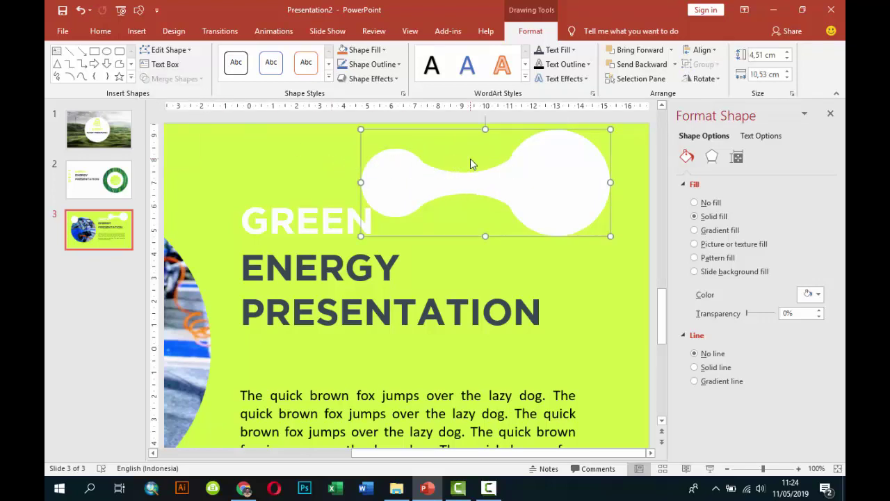
scroll(470, 163, "down", 4, "ctrl")
scroll(470, 164, "down", 4, "ctrl")
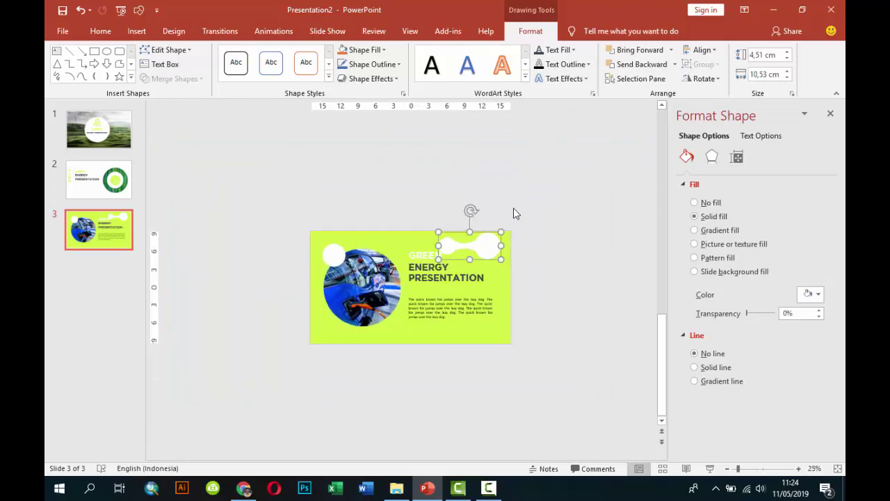
Step: Shrink the white blob to about 1,52 × 3,54 cm and move it below the ENERGY PRESENTATION title
mouse_move(501, 232)
left_mouse_down()
mouse_move(476, 243)
mouse_move(436, 292)
left_mouse_up()
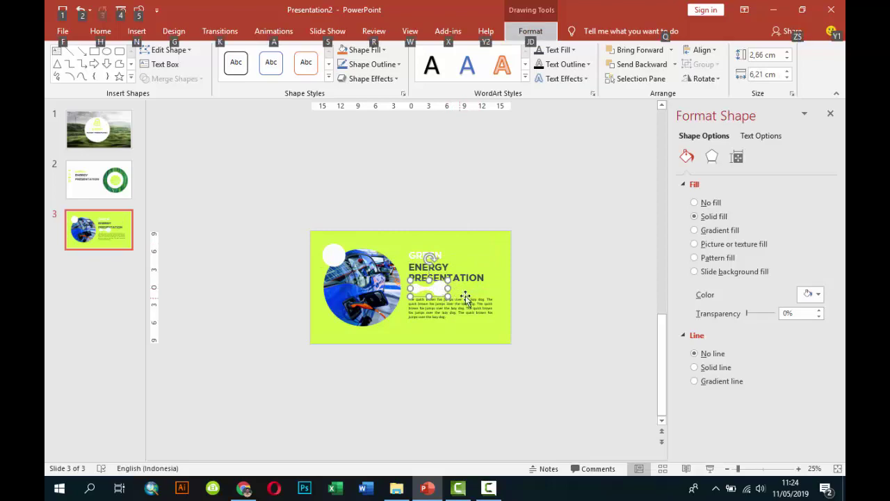
left_click(465, 300)
scroll(443, 297, "up", 4, "ctrl")
scroll(443, 298, "up", 3, "ctrl")
scroll(436, 287, "up", 1, "ctrl")
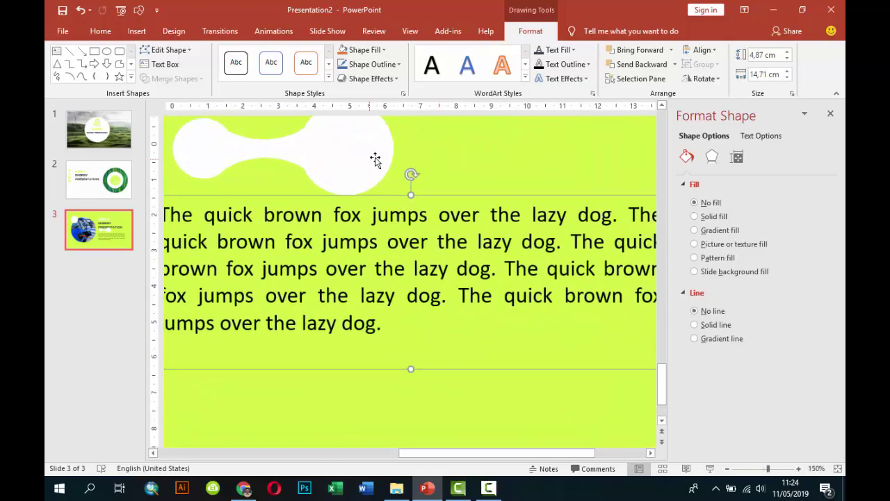
scroll(409, 175, "down", 1, "ctrl")
scroll(364, 173, "down", 2, "ctrl")
left_click(356, 209)
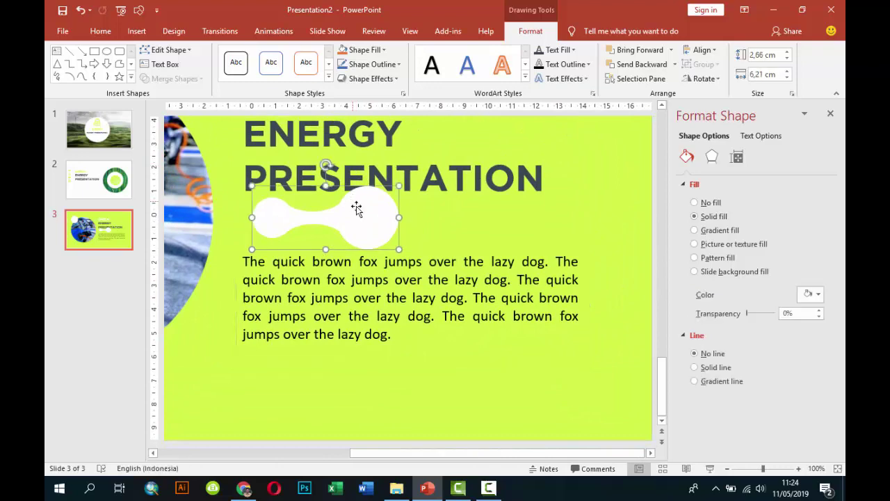
left_click_drag(399, 249, 321, 217)
scroll(262, 203, "up", 2, "ctrl")
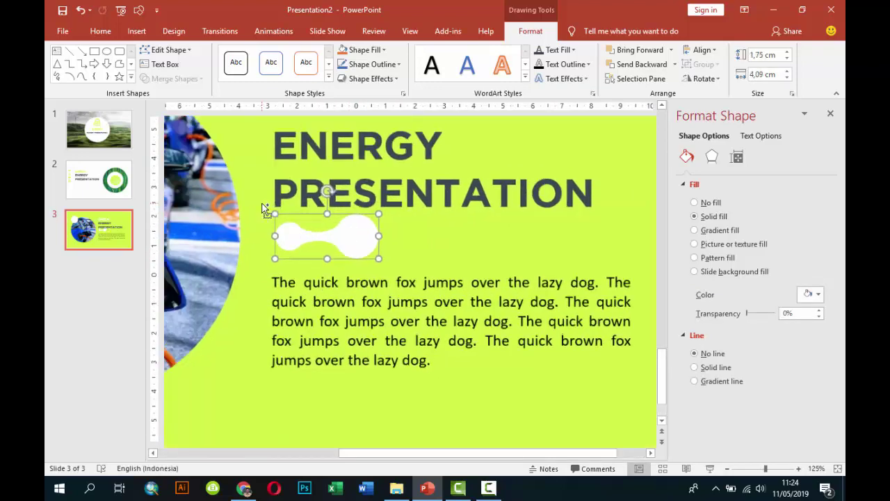
scroll(261, 205, "up", 2, "ctrl")
scroll(434, 267, "up", 3, "ctrl")
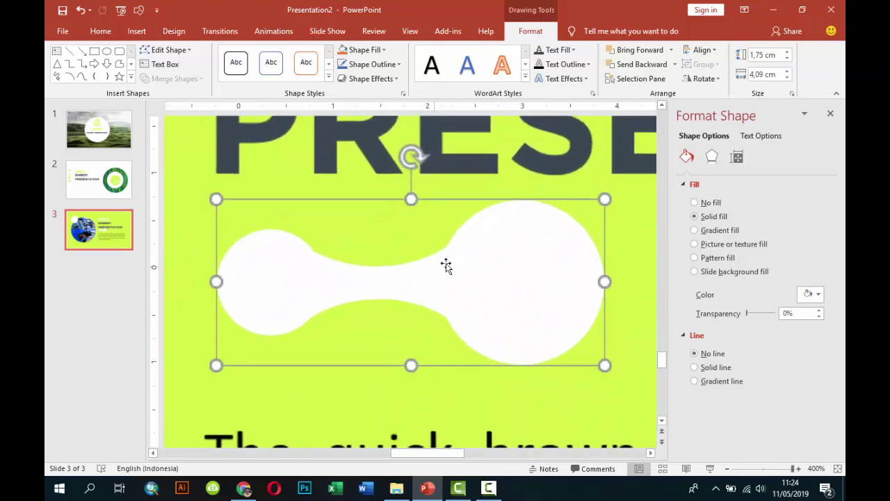
left_click_drag(603, 199, 534, 221)
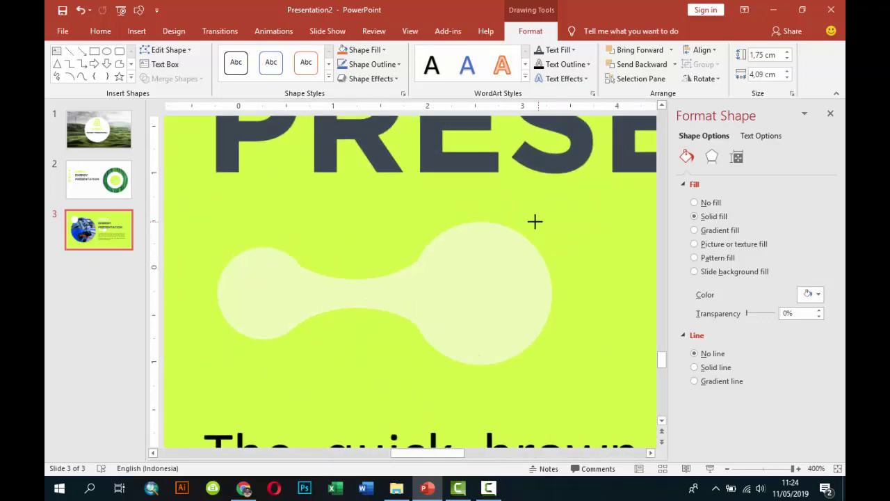
Step: Edit the blob's points, deleting a stray point and adjusting the lower and upper-left points
right_click(472, 267)
left_click(486, 106)
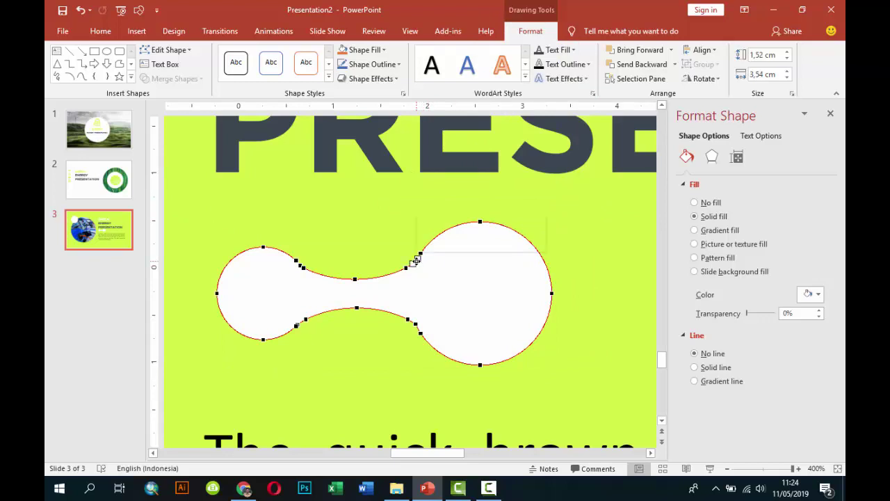
right_click(415, 260)
left_click(438, 285)
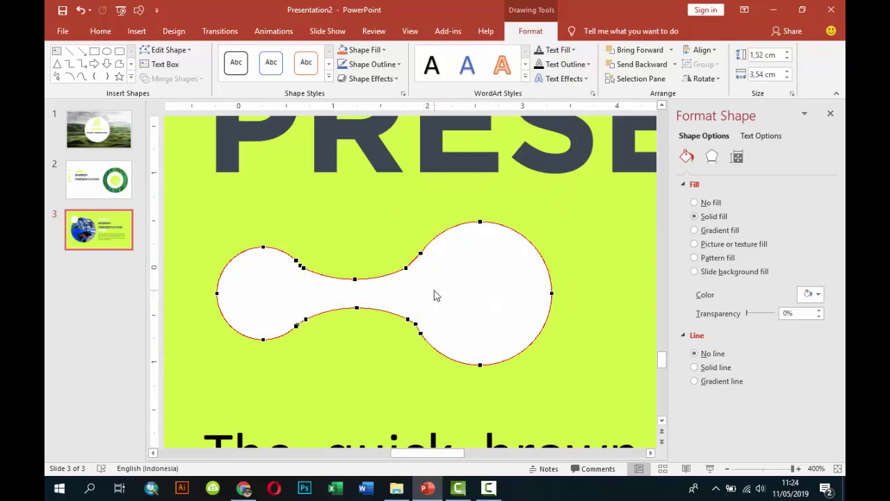
right_click(415, 325)
left_click(447, 349)
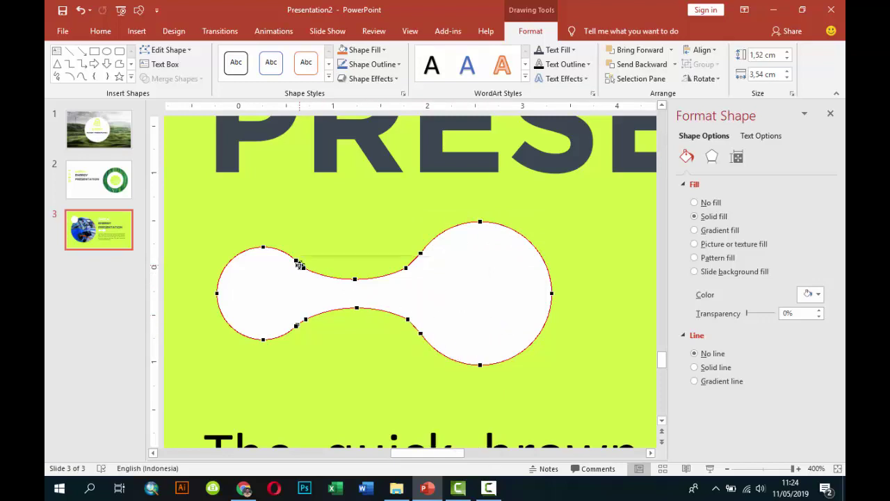
right_click(299, 265)
left_click(308, 336)
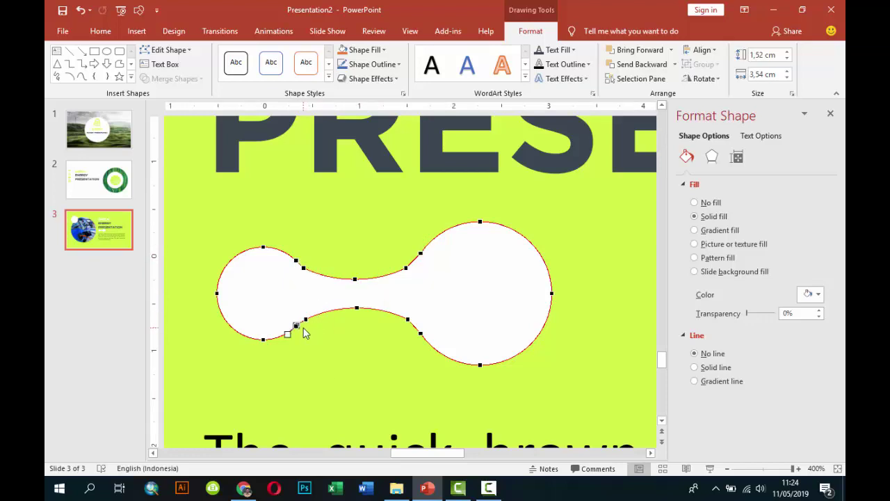
left_click(305, 322)
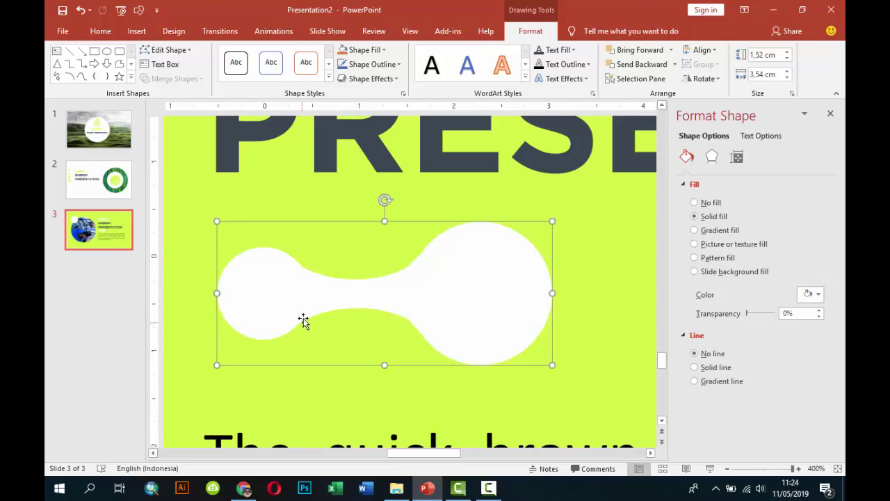
Step: Recheck the blob's edit points twice more, then clear the selection
right_click(307, 304)
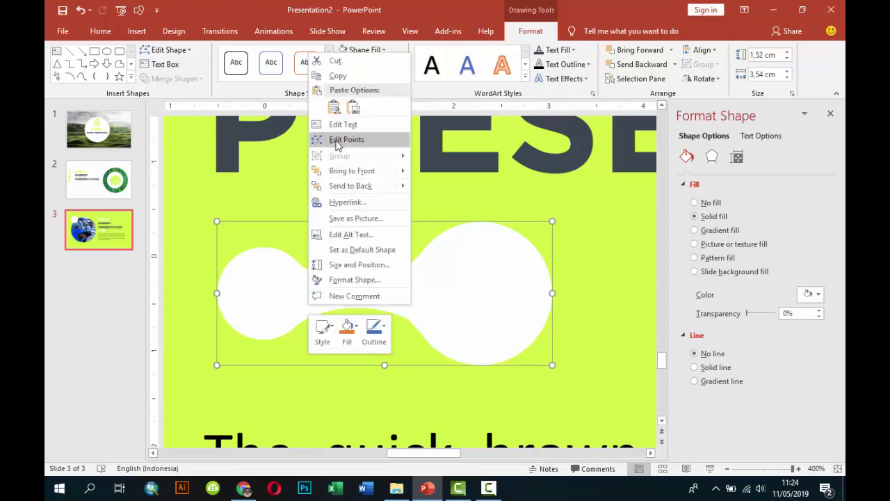
left_click(340, 137)
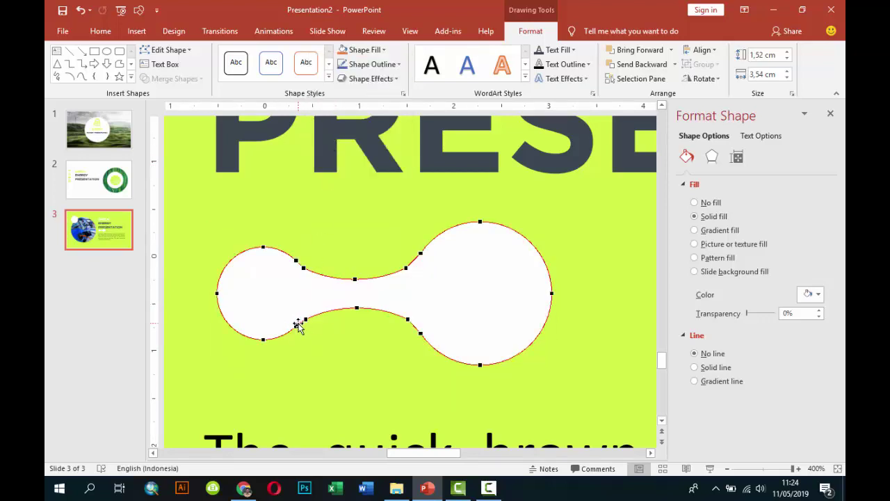
left_click(298, 325)
right_click(304, 311)
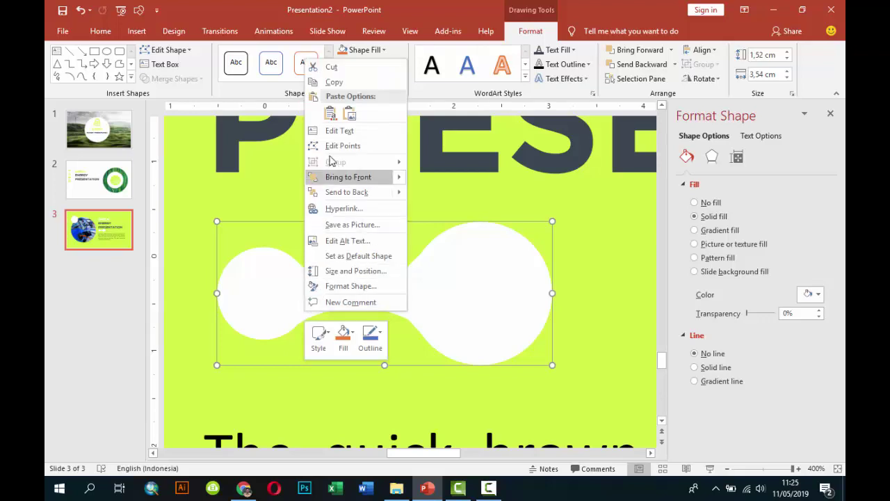
left_click(335, 147)
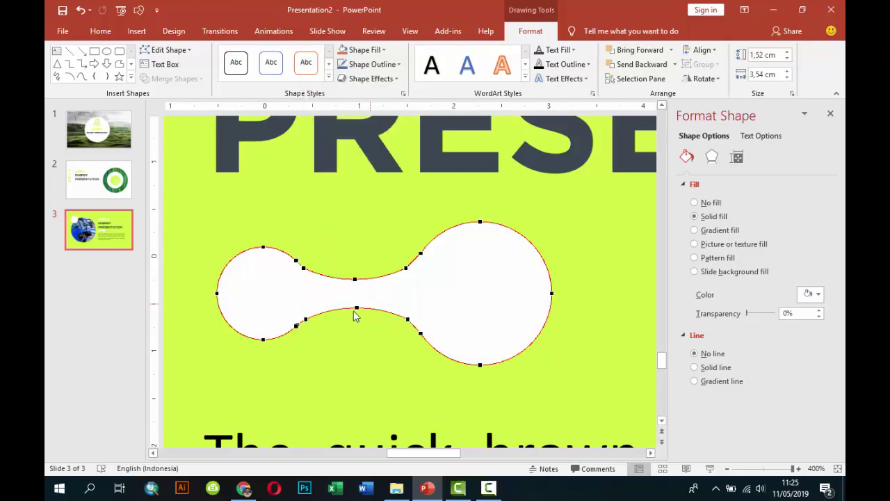
left_click(298, 327)
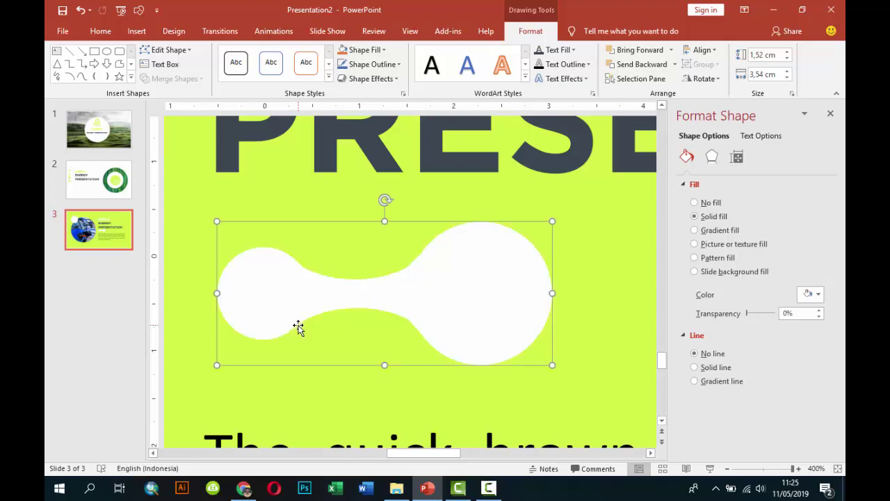
left_click(235, 197)
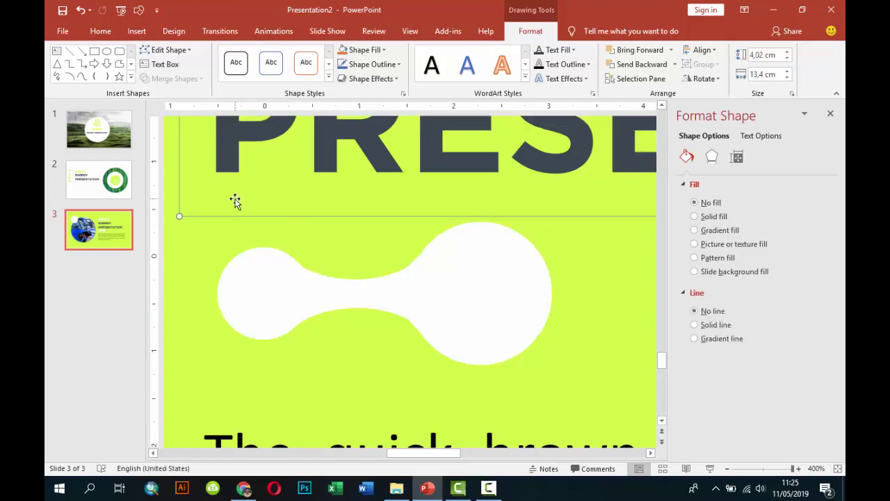
left_click(214, 255)
Step: Draw a small oval just right of the blob and fill it white
scroll(239, 260, "down", 5, "ctrl")
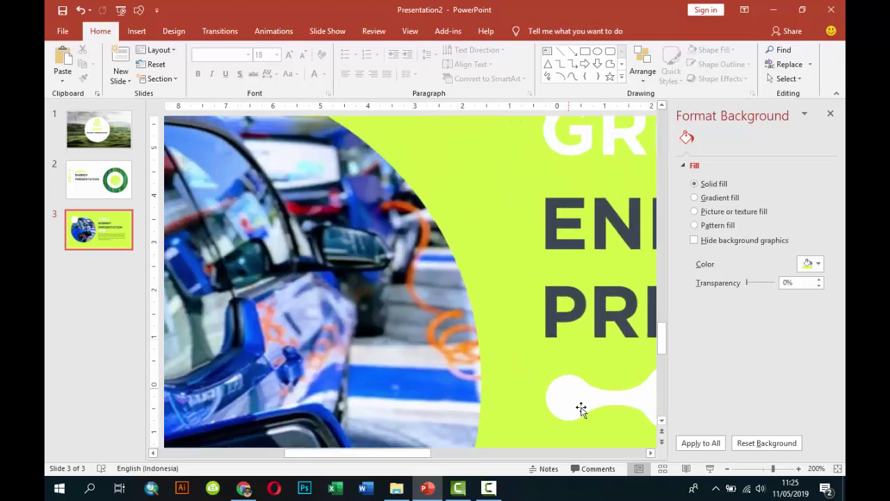
left_click(651, 453)
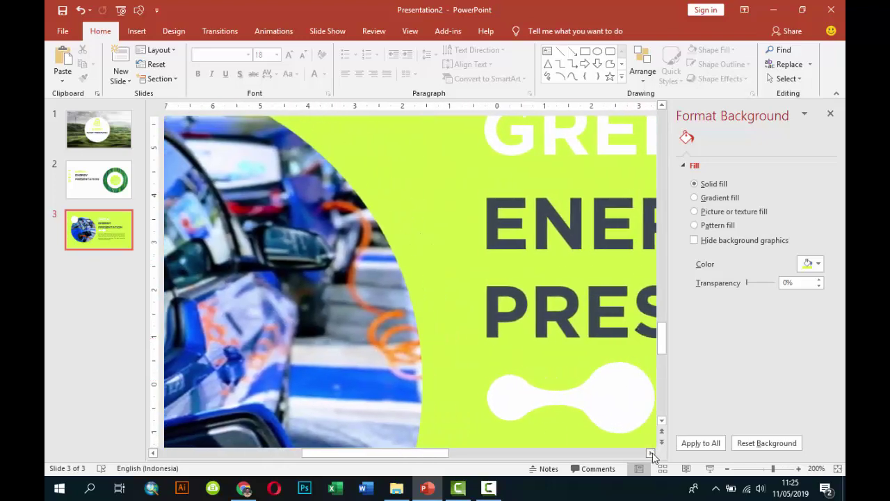
scroll(593, 413, "down", 1, "ctrl")
scroll(592, 413, "down", 2, "ctrl")
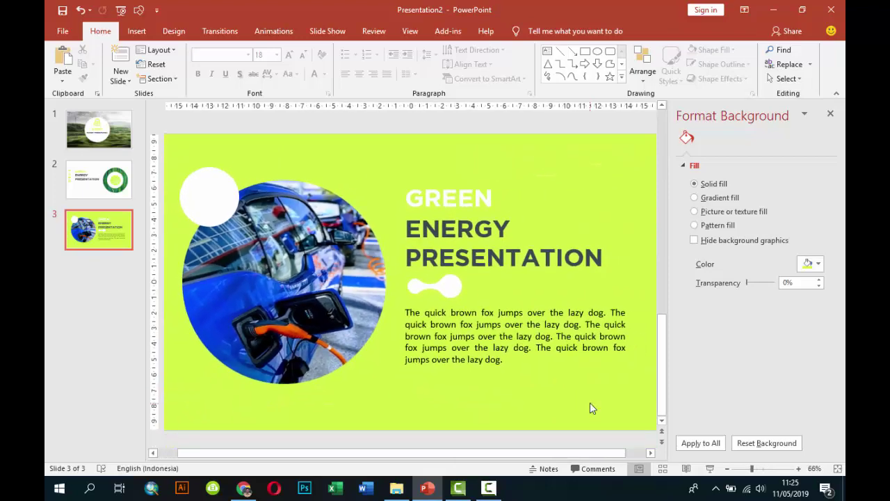
left_click(136, 30)
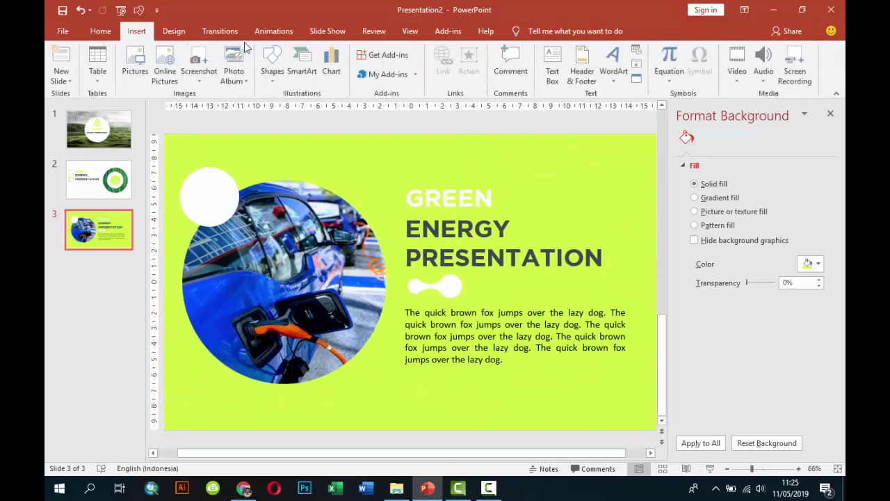
left_click(273, 70)
left_click(315, 113)
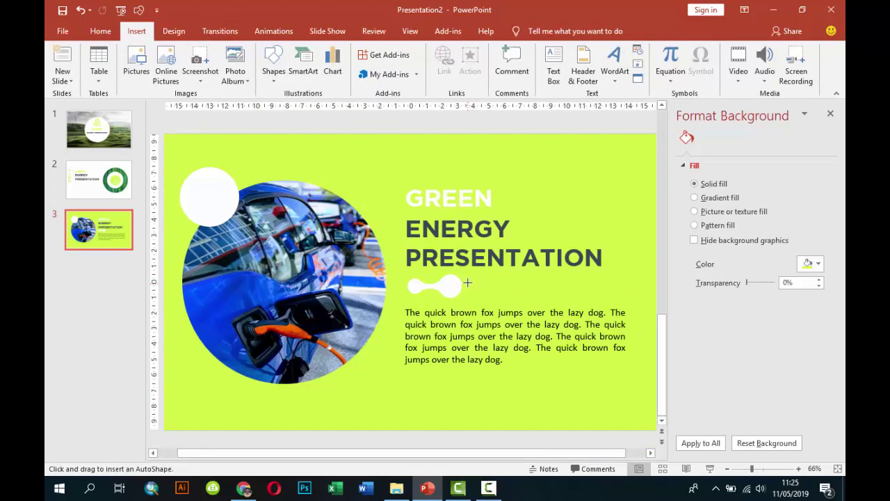
left_click_drag(468, 283, 478, 292)
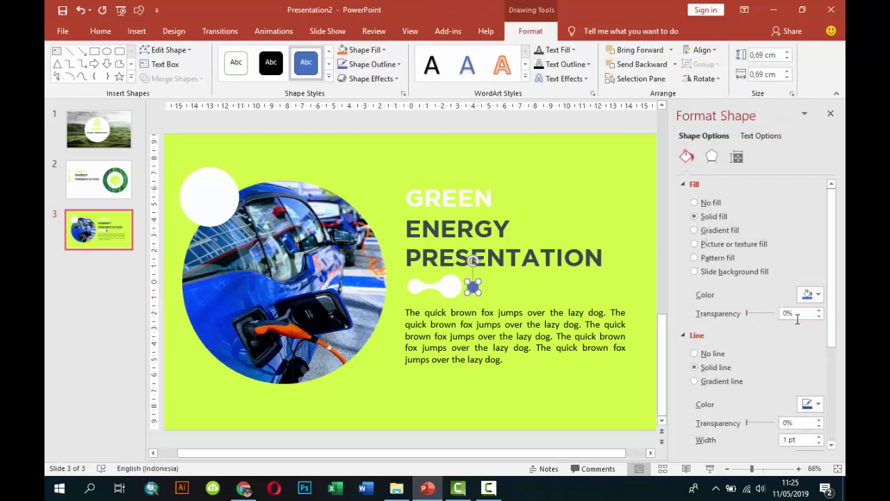
left_click(808, 294)
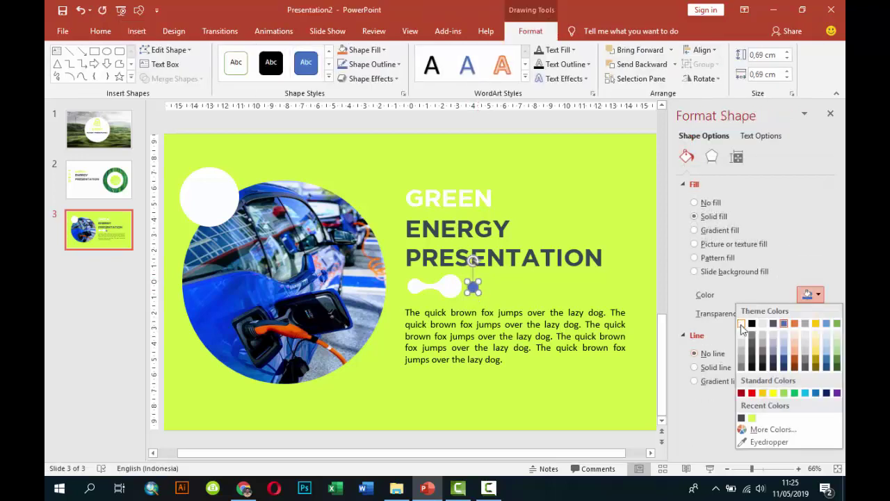
left_click(742, 324)
left_click(554, 237)
scroll(580, 197, "down", 1)
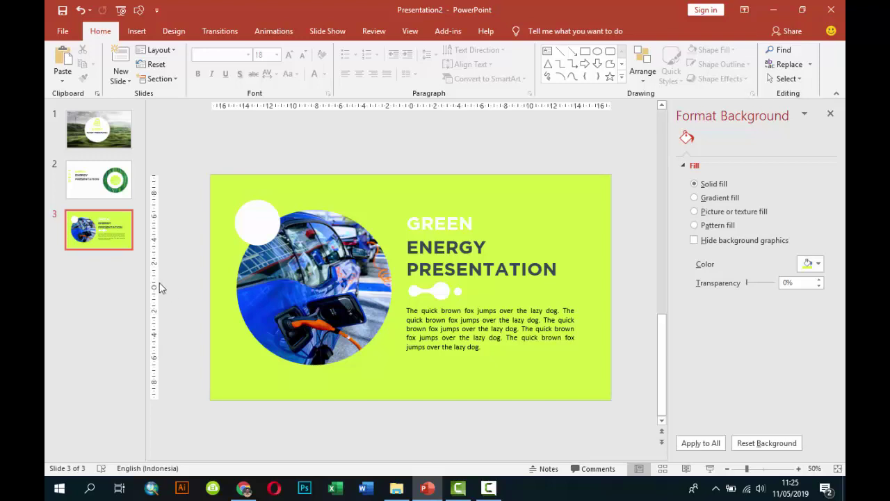
Step: Add a new slide 4 after slide 3 and delete its title and content placeholders
right_click(113, 263)
left_click(139, 306)
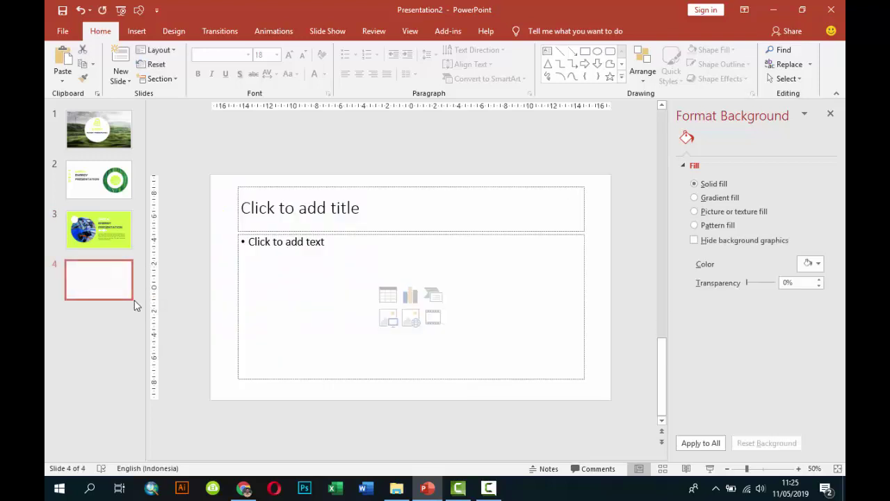
left_click(299, 186)
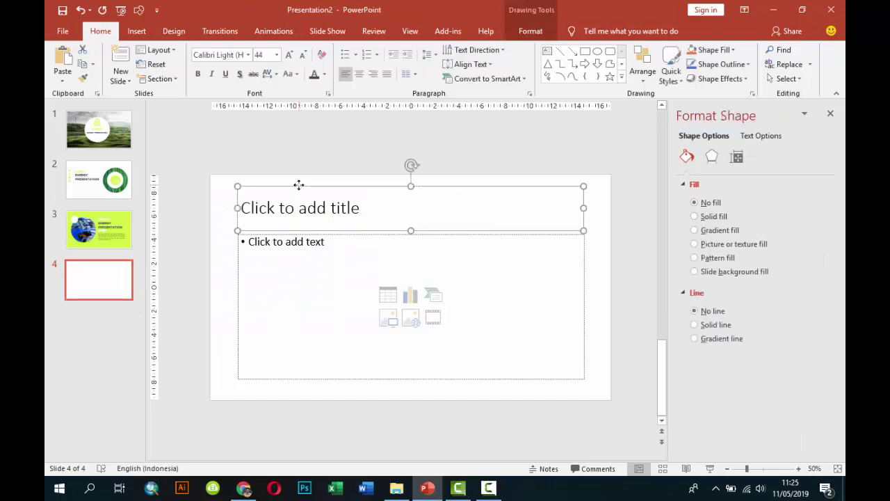
key("Delete")
left_click(373, 237)
key("Delete")
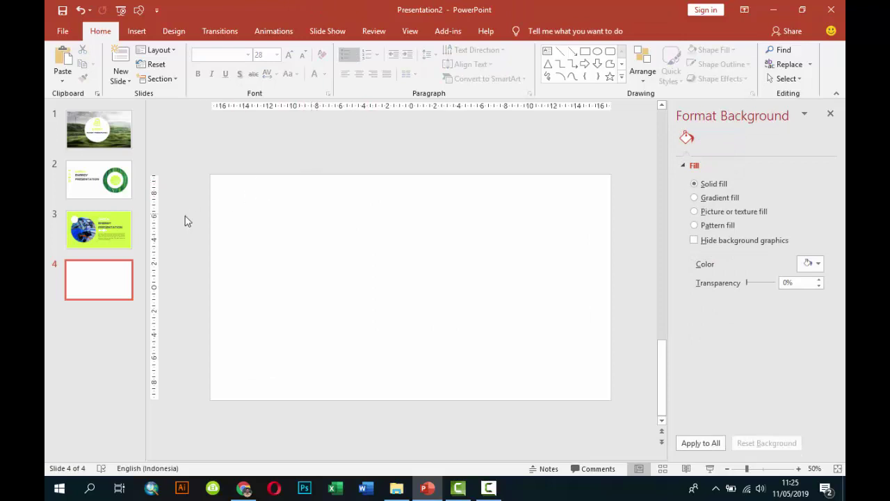
Step: Draw a blue circle on the left of slide 4 with no outline
left_click(137, 30)
left_click(274, 66)
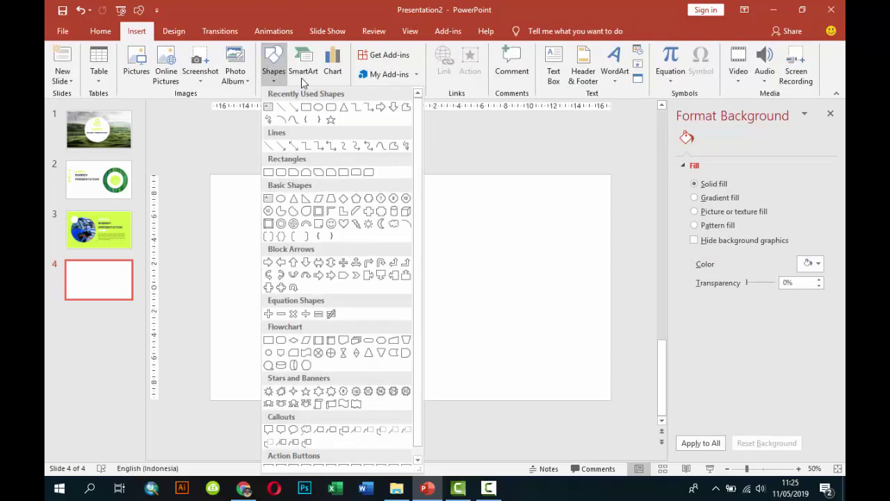
left_click(318, 107)
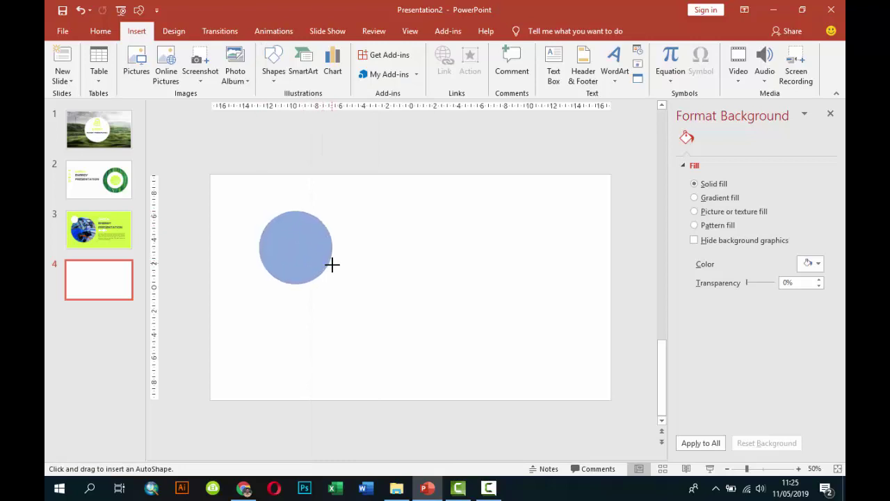
left_click_drag(310, 248, 332, 264)
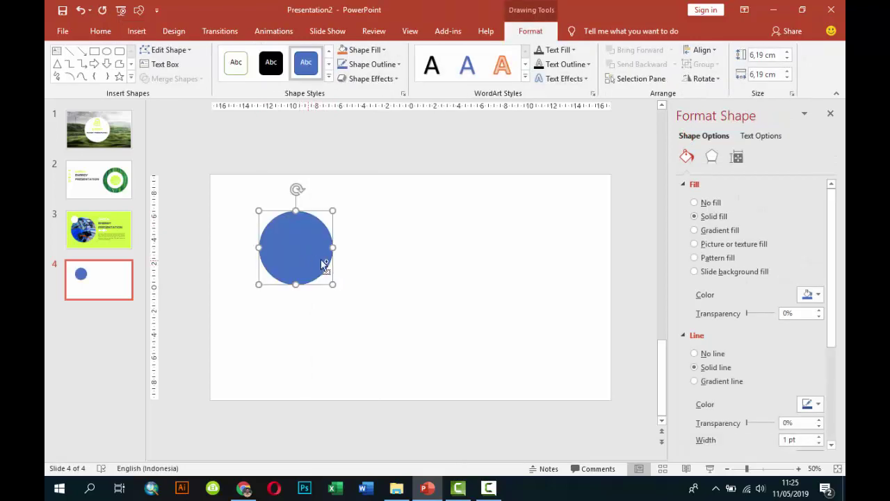
left_click(720, 356)
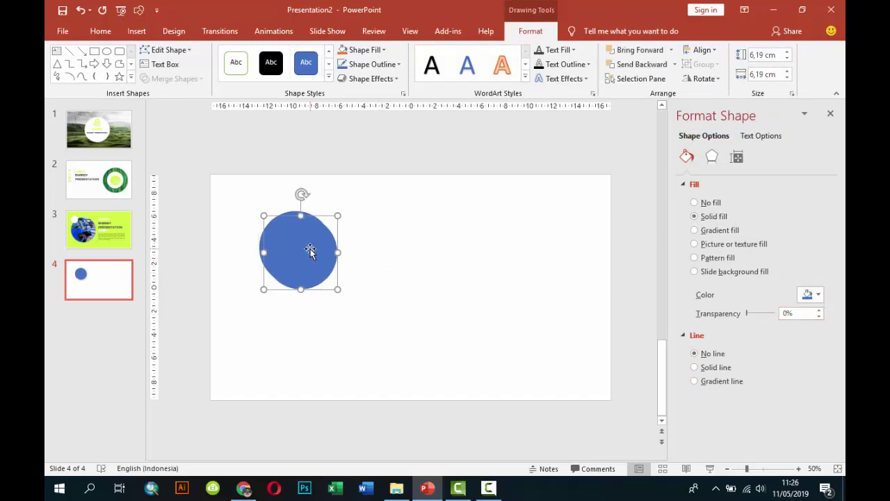
Step: Copy the circle twice to the right, enlarging the middle copy to 7,86 cm
left_click_drag(310, 248, 434, 243)
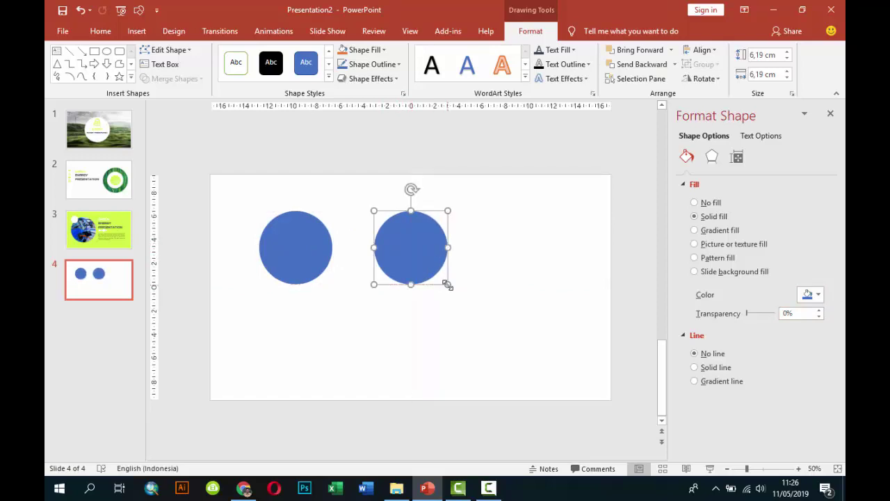
left_click_drag(447, 284, 467, 302)
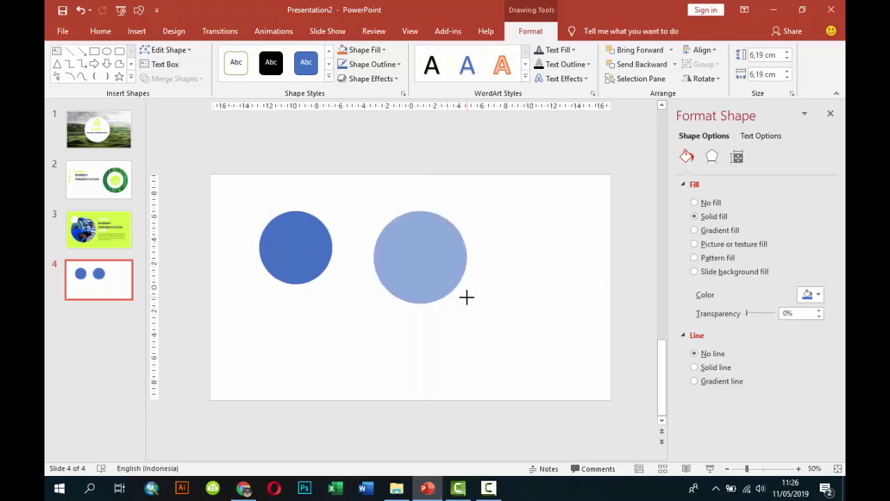
left_click_drag(441, 264, 430, 259)
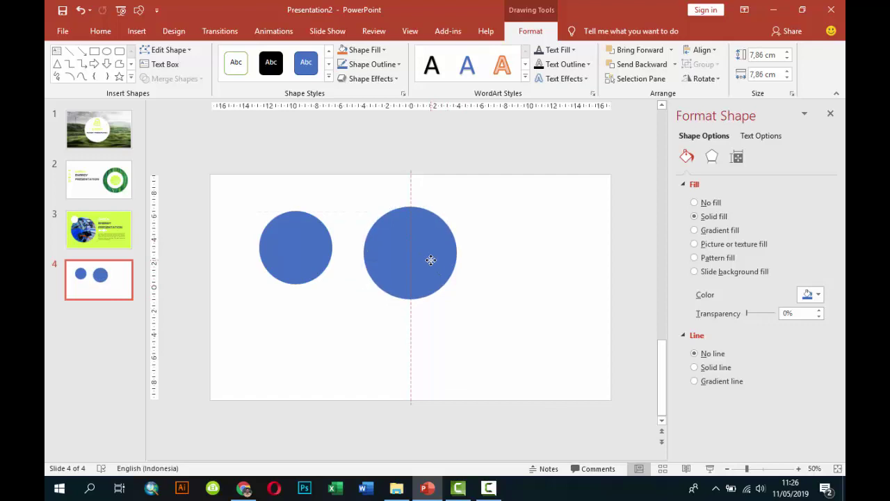
left_click(310, 250)
left_click_drag(303, 253, 550, 248)
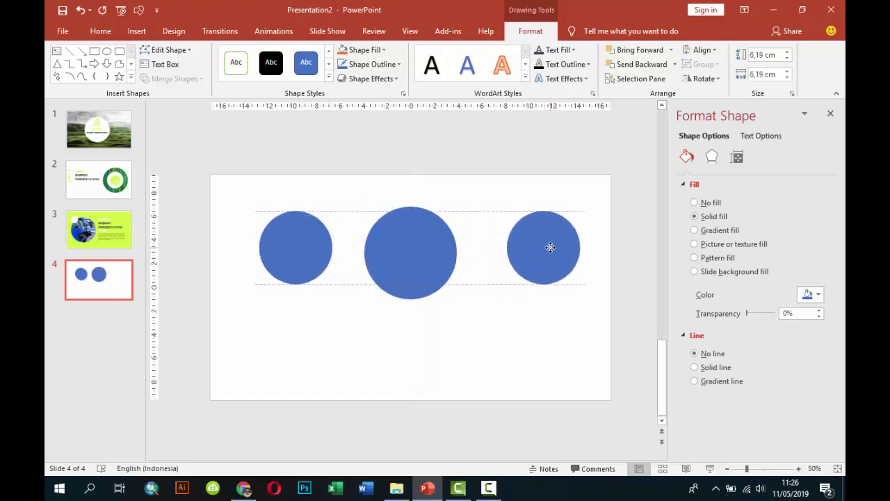
left_click(422, 243, "shift")
Step: Align the three circles along their middles, distribute them horizontally, and nudge them slightly left
left_click(296, 242, "shift")
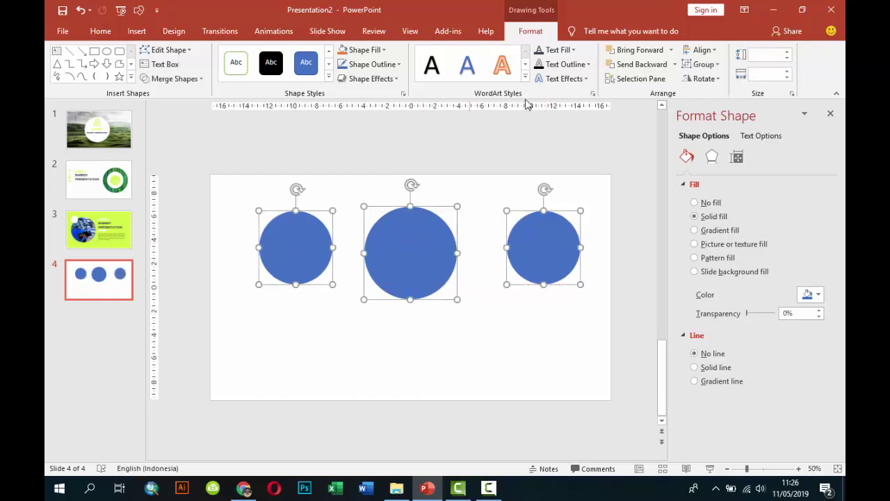
left_click(702, 50)
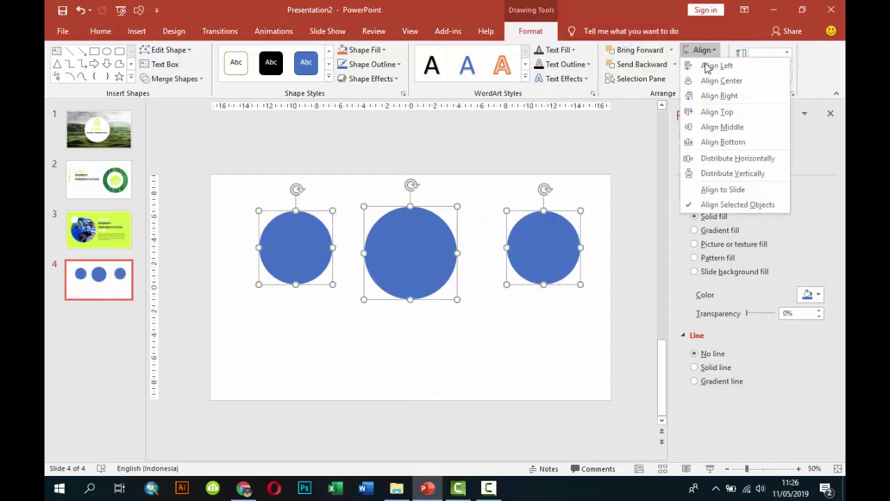
left_click(705, 112)
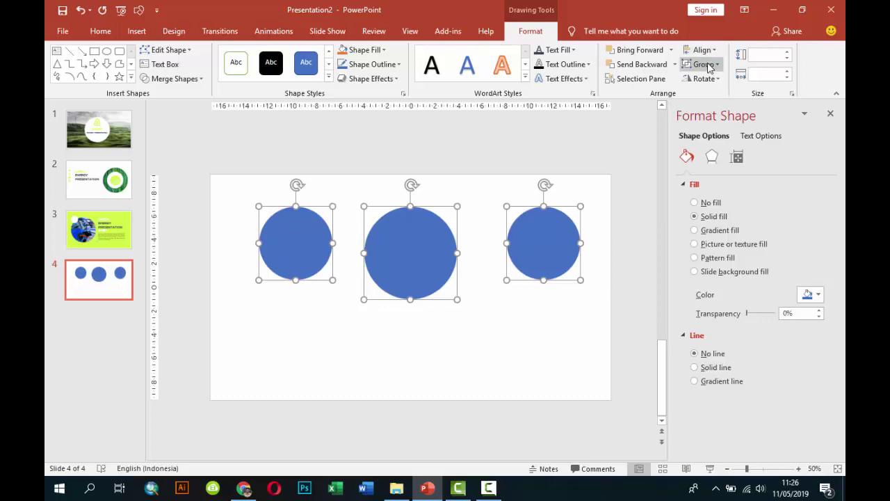
left_click(706, 55)
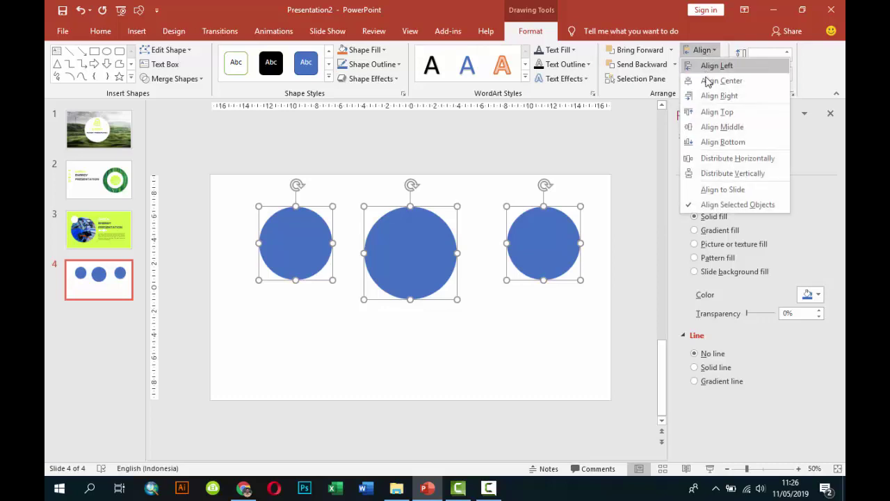
left_click(709, 81)
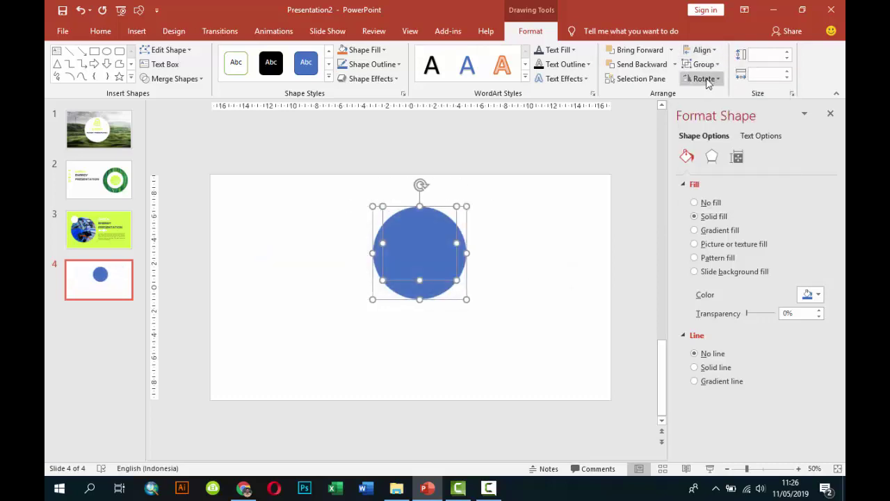
key("ctrl+z")
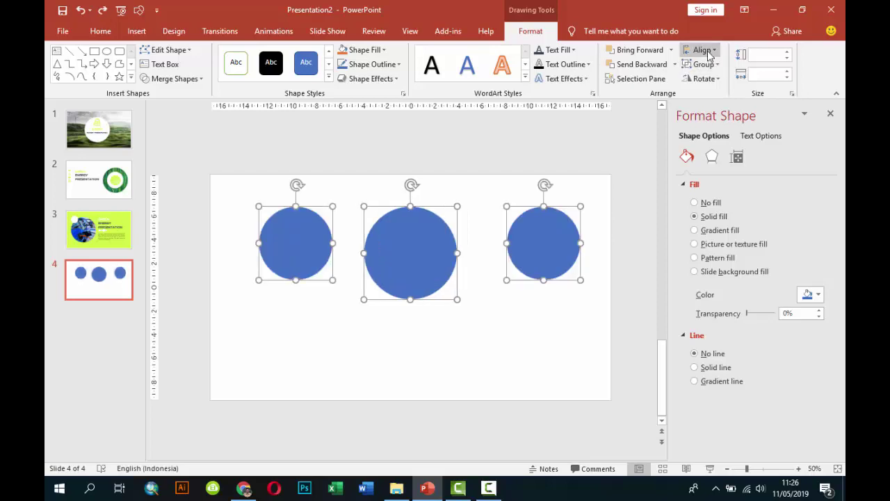
left_click(701, 50)
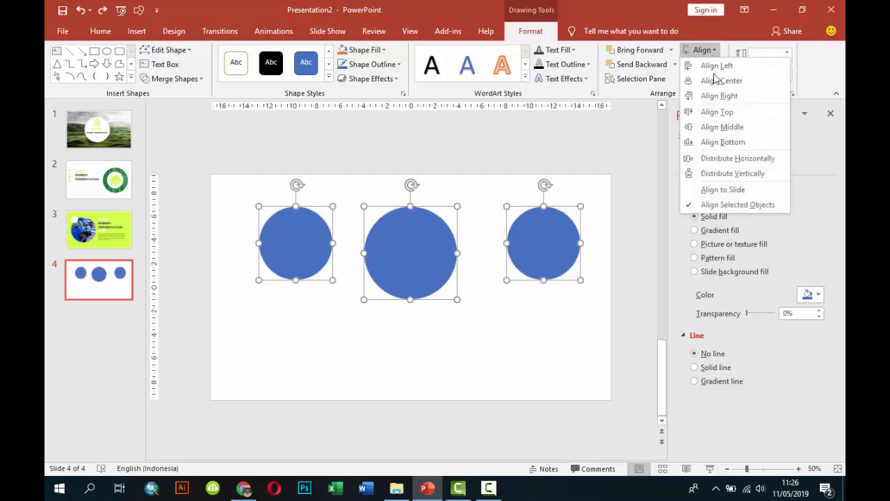
left_click(719, 127)
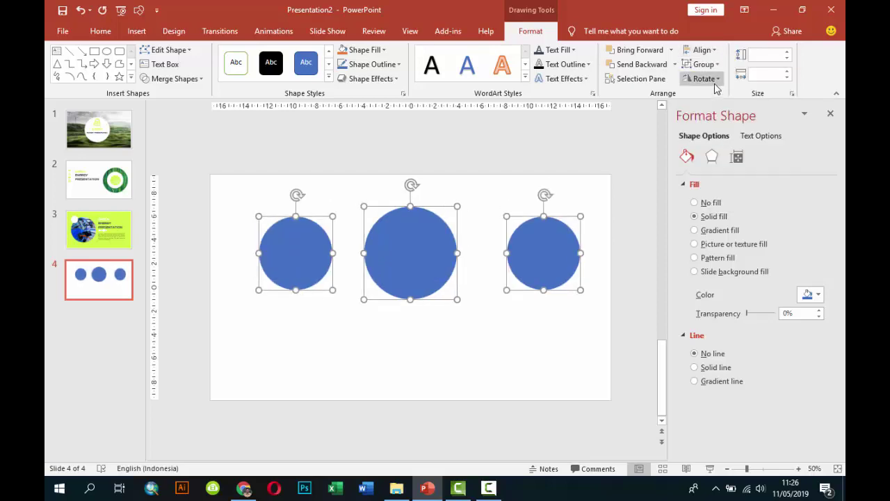
left_click(701, 50)
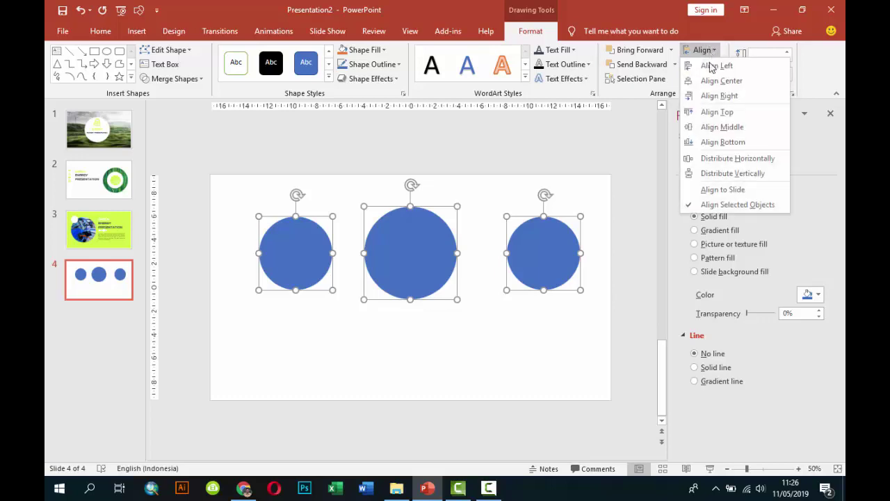
left_click(716, 159)
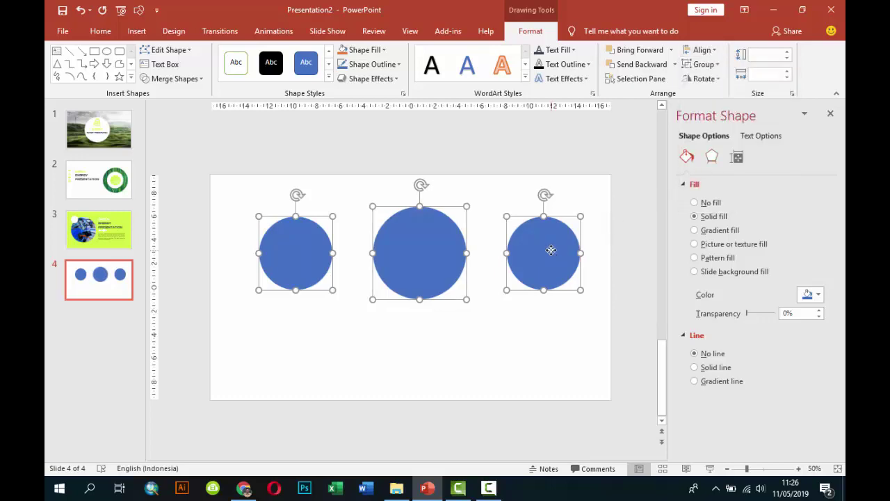
left_click_drag(550, 249, 539, 251)
Step: Fill the left circle with the girl-portrait-dark-eyes-smile-160959 photo from the IMAGE > PEOPLE folder
left_click(515, 332)
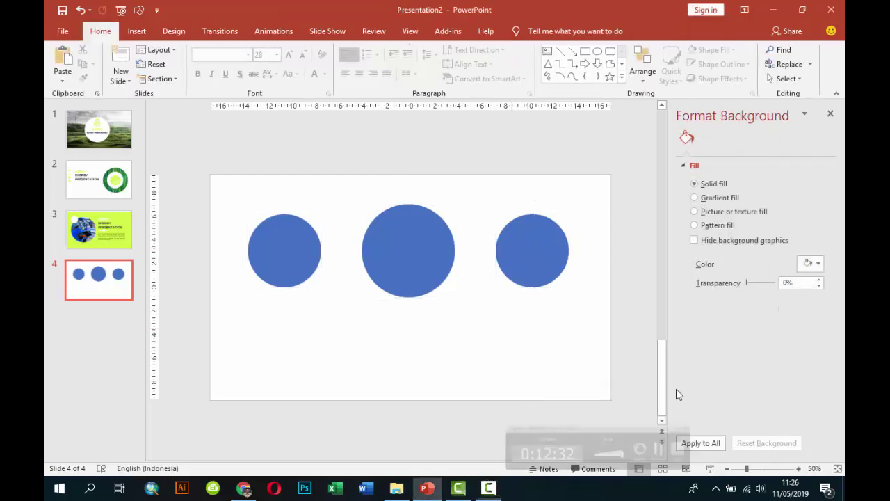
left_click(292, 260)
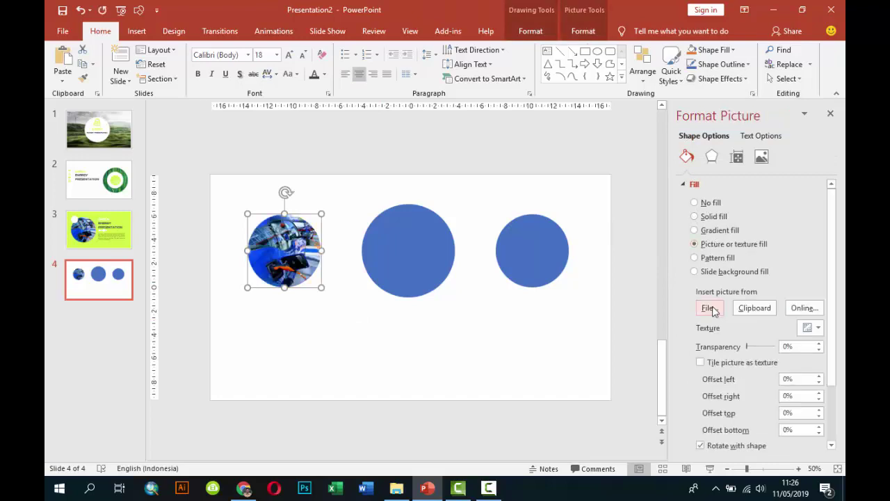
left_click(709, 307)
left_click(277, 85)
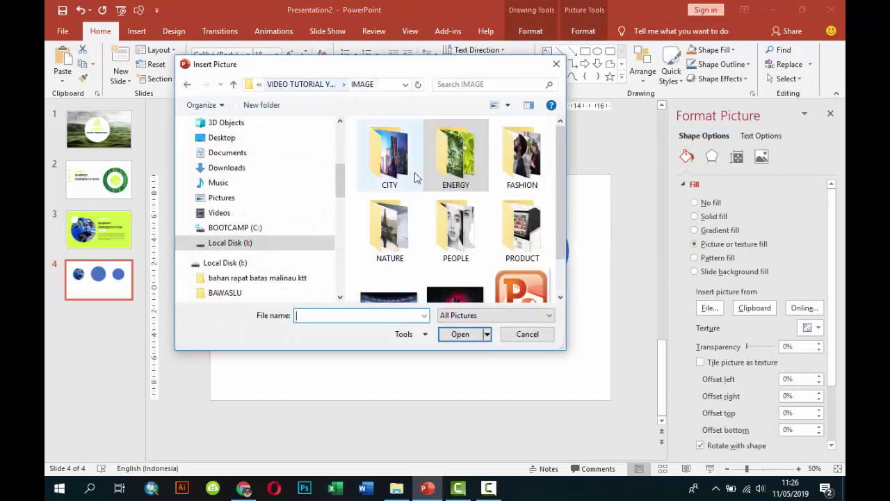
double_click(452, 240)
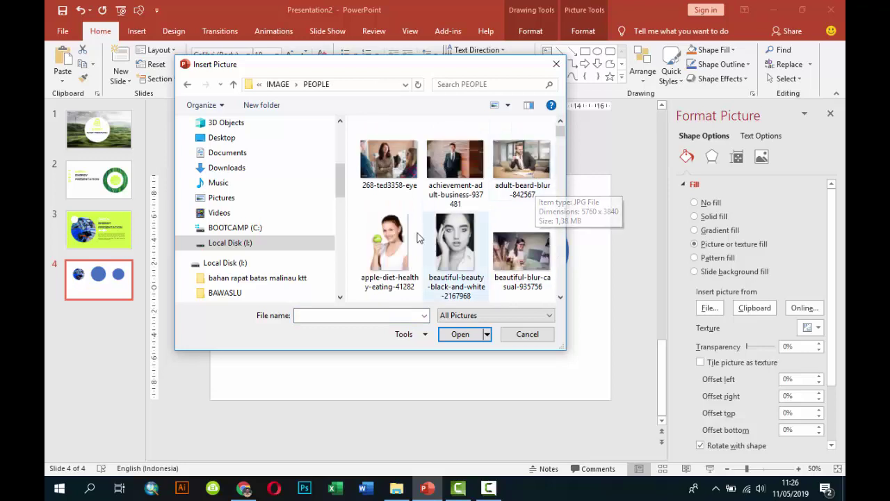
scroll(528, 259, "down", 2)
scroll(528, 259, "down", 1)
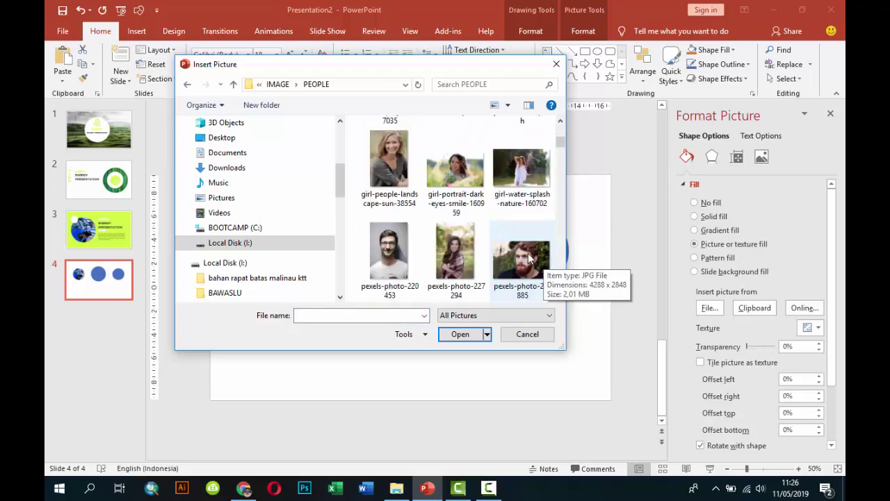
left_click(455, 193)
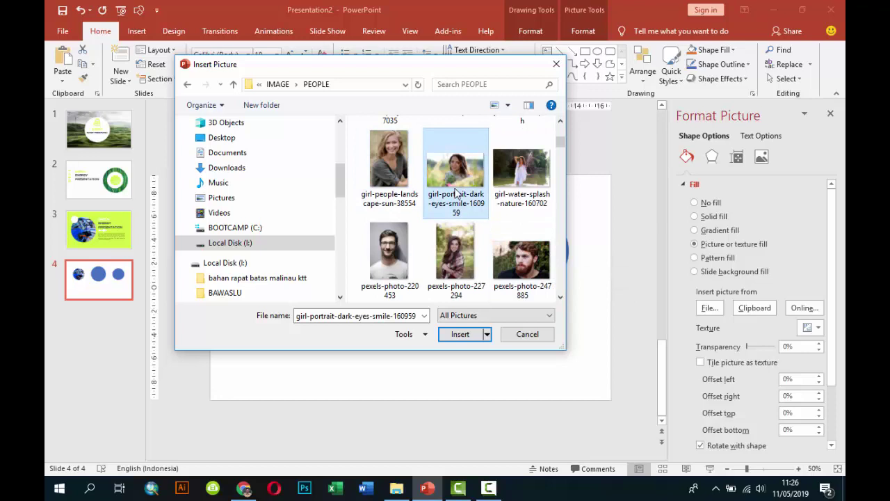
left_click(458, 335)
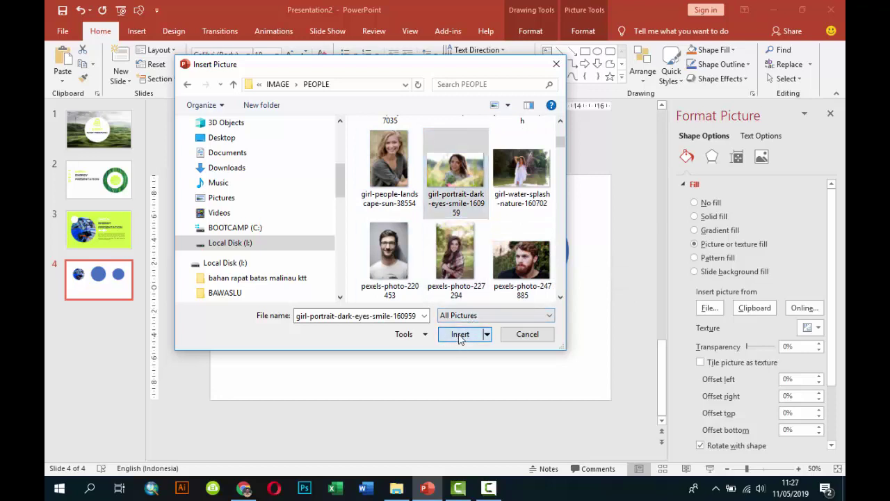
Step: Shift the portrait inside the circle to offsets -28% left and -16% right
left_click(818, 383)
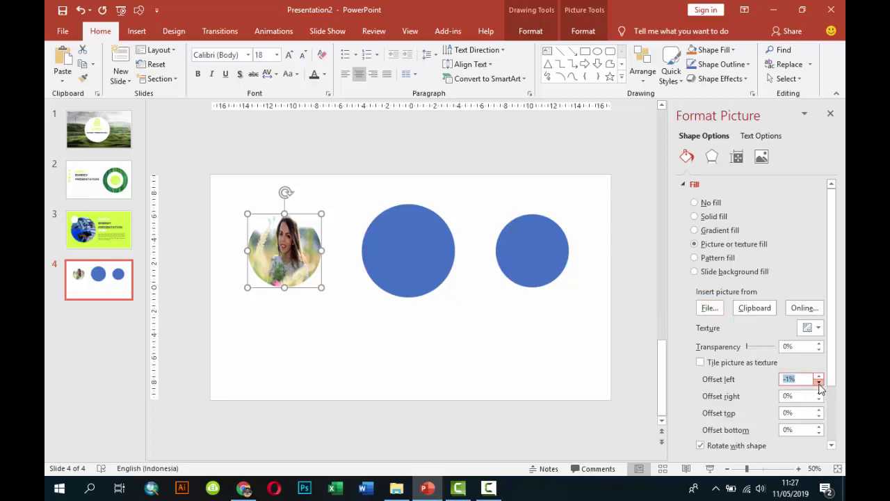
left_click(820, 398)
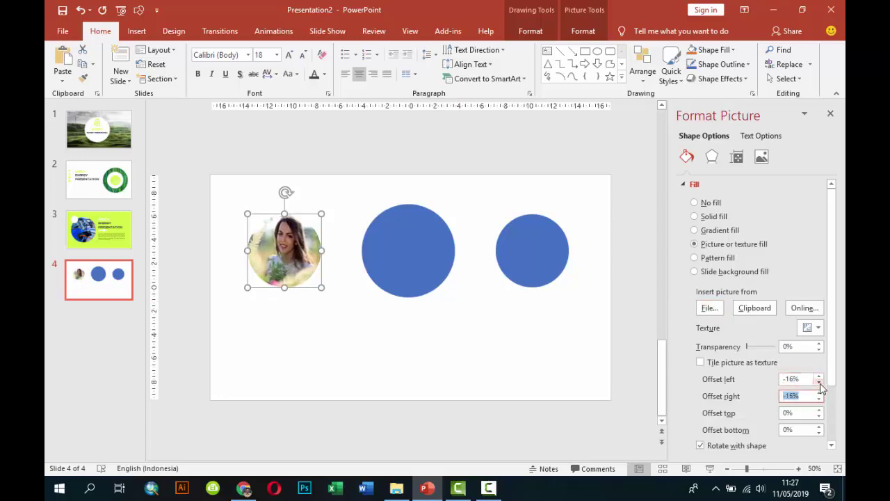
left_click(819, 382)
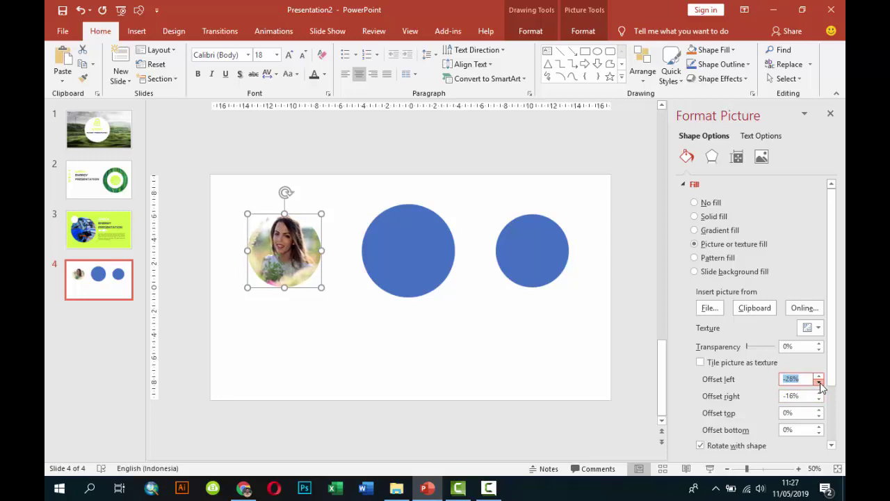
left_click(391, 233)
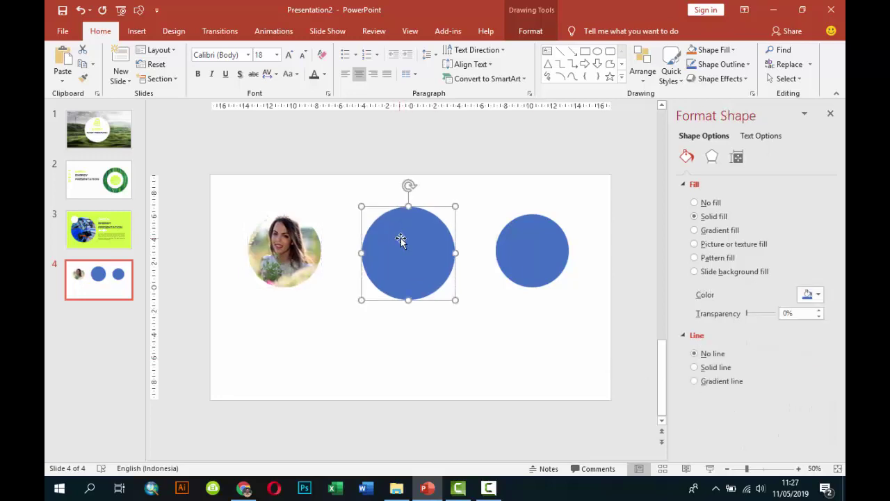
Step: Fill the middle circle with pexels-photo-247885 and set its left offset to -26%
left_click(711, 245)
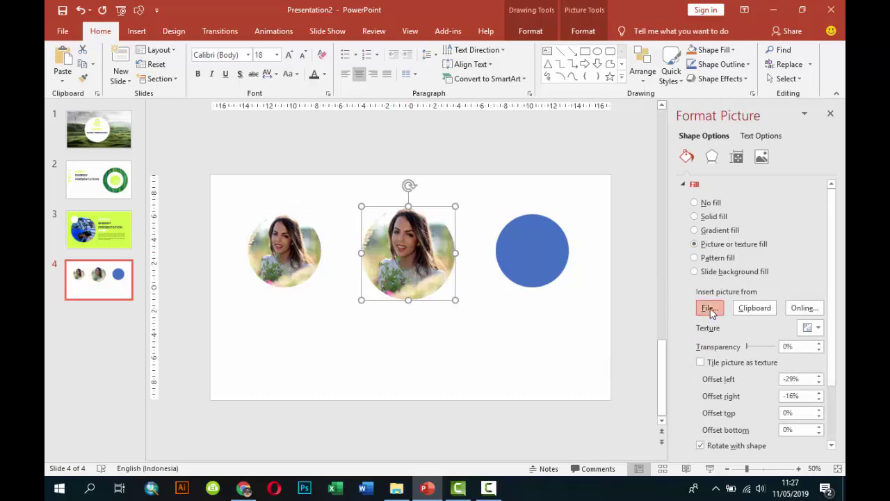
left_click(709, 307)
scroll(563, 149, "down", 5)
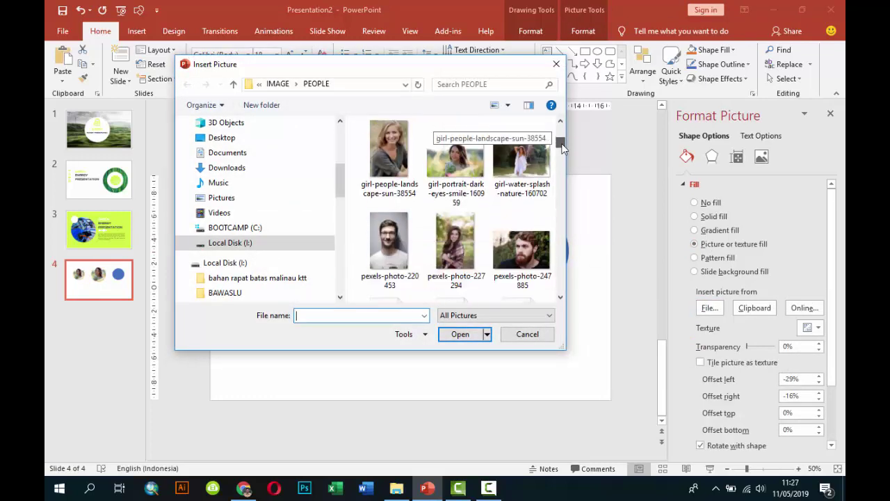
left_click(525, 255)
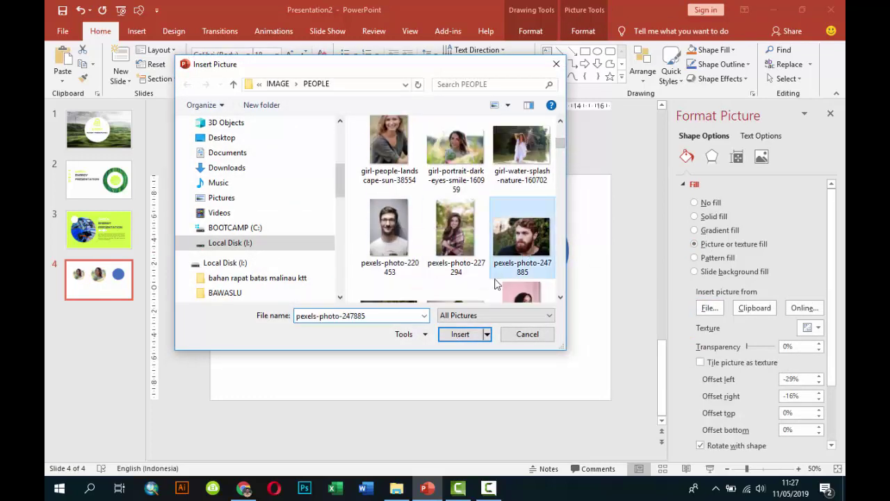
left_click(460, 334)
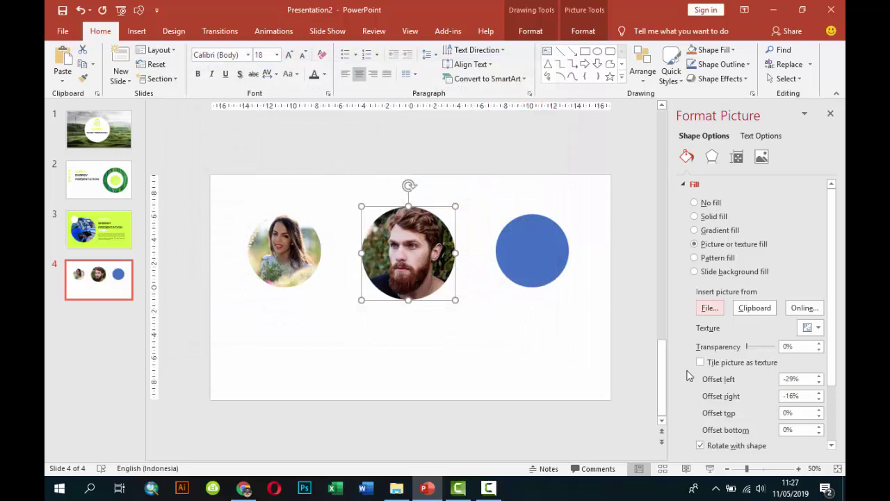
left_click(819, 376)
left_click(819, 376)
left_click(819, 376)
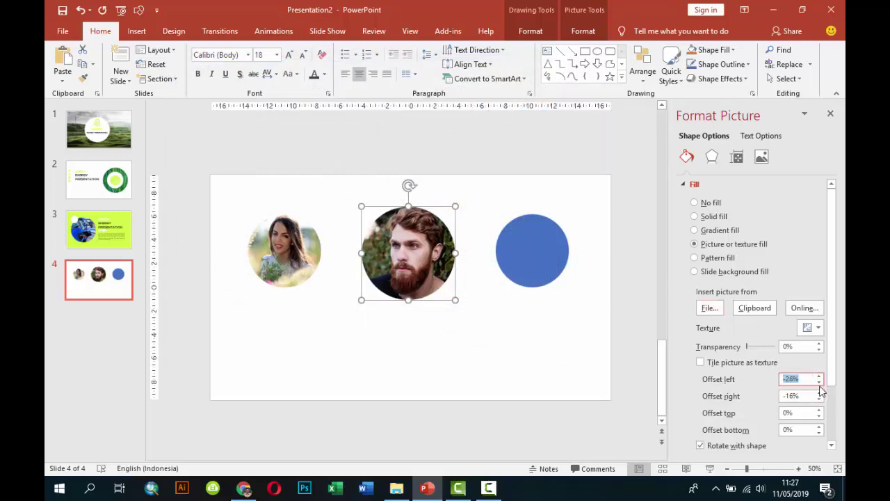
Step: Fill the right circle with the pexels-photo-265036 woman-at-laptop photo
left_click(581, 270)
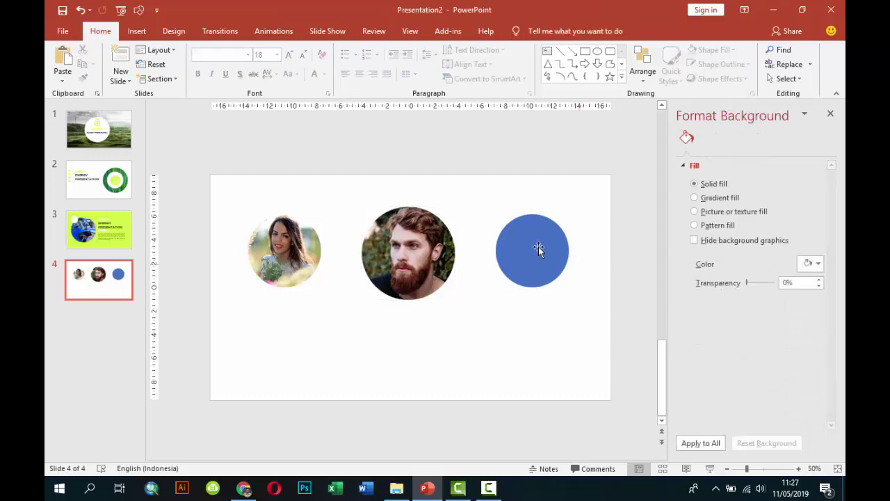
left_click(538, 247)
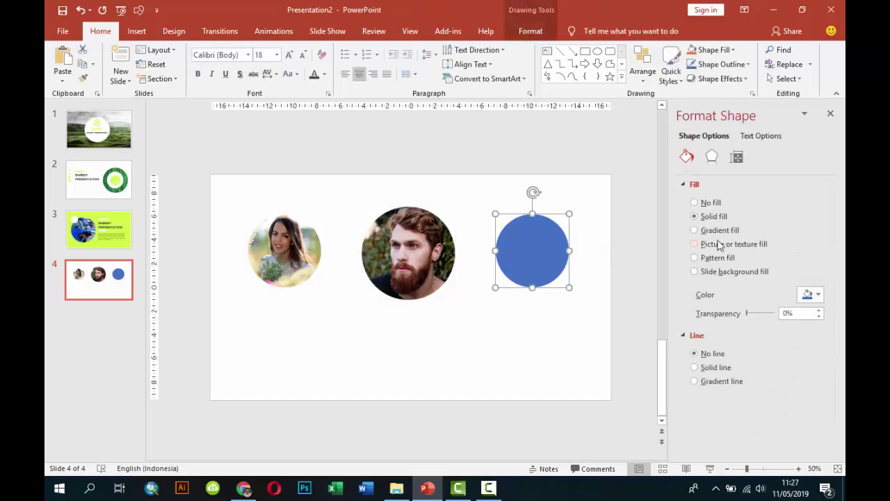
left_click(720, 244)
left_click(712, 307)
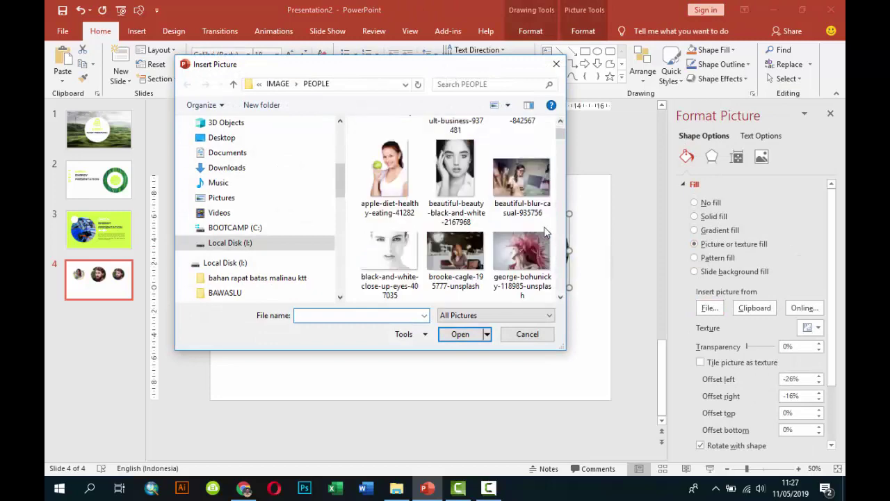
scroll(546, 232, "down", 2)
scroll(546, 232, "down", 1)
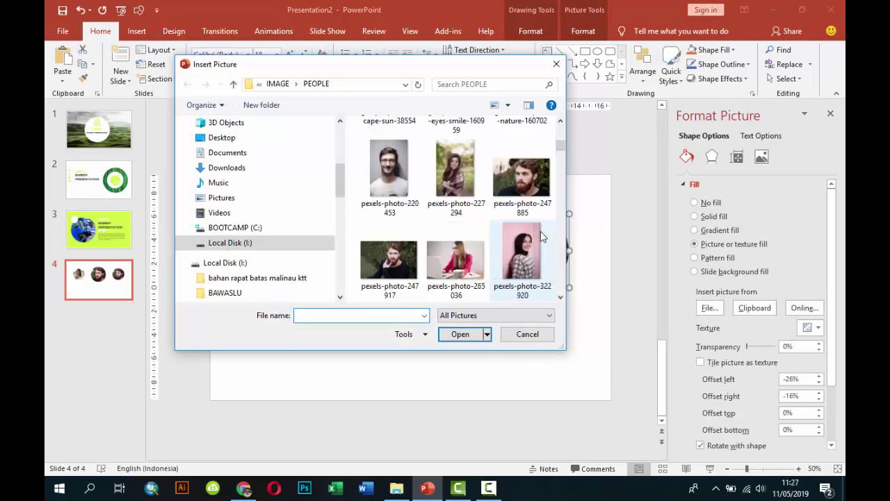
left_click(471, 292)
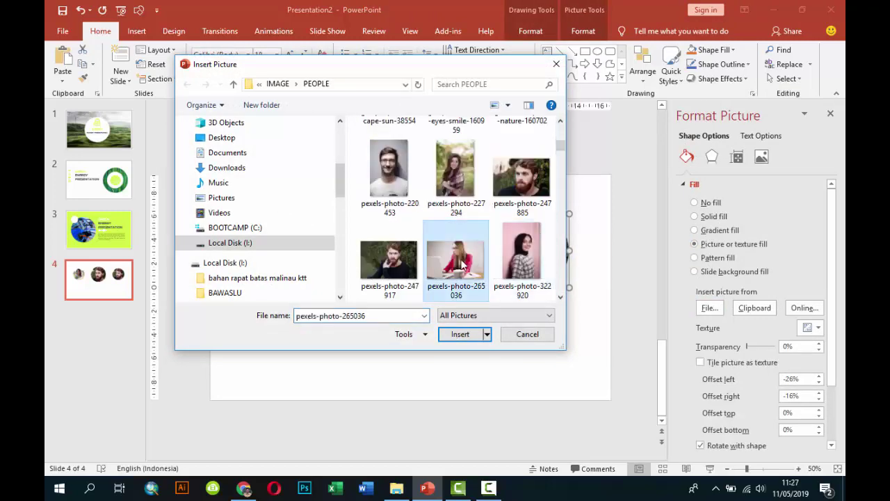
left_click(469, 340)
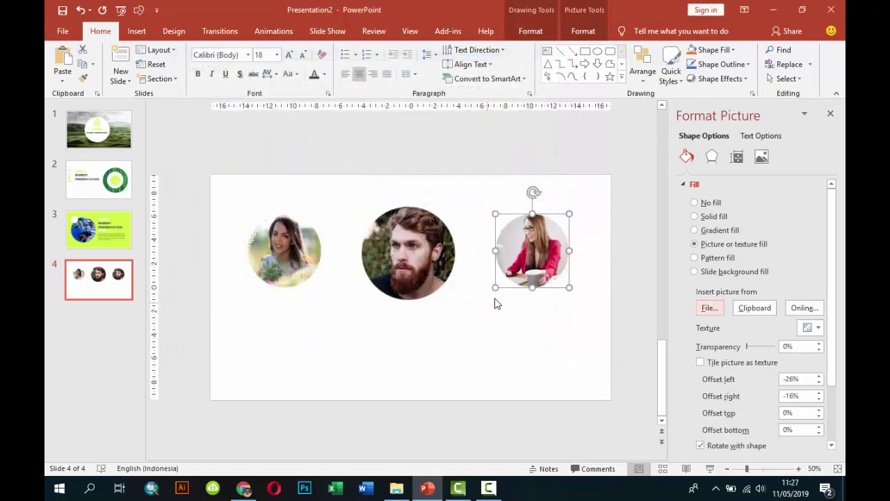
Step: Re-centre the right photo with offsets of -38% left and -21% right
left_click(819, 382)
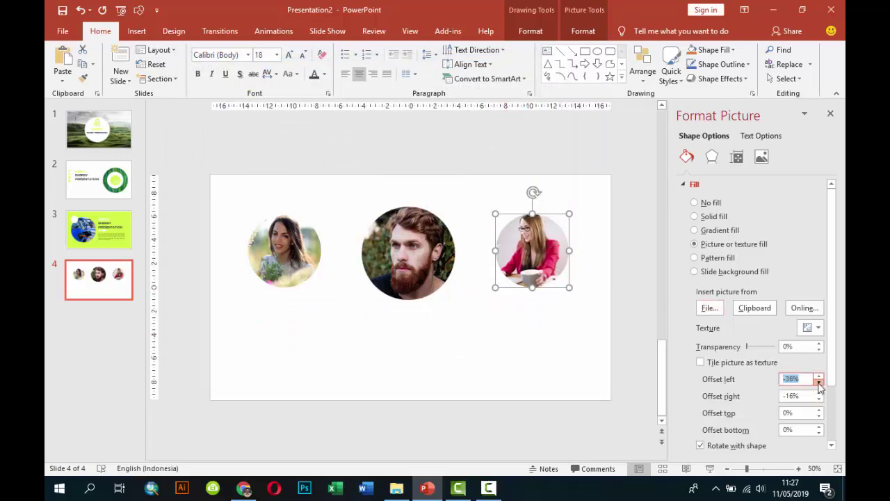
left_click(819, 382)
left_click(819, 399)
left_click(819, 398)
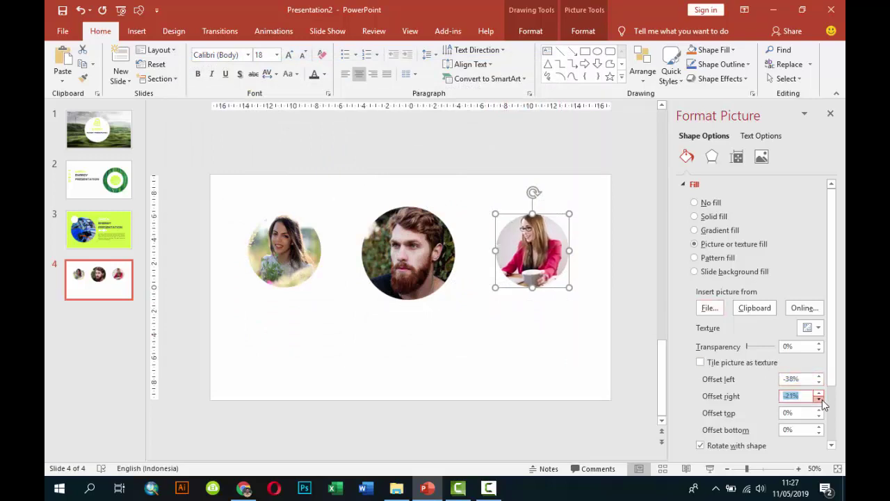
left_click(399, 322)
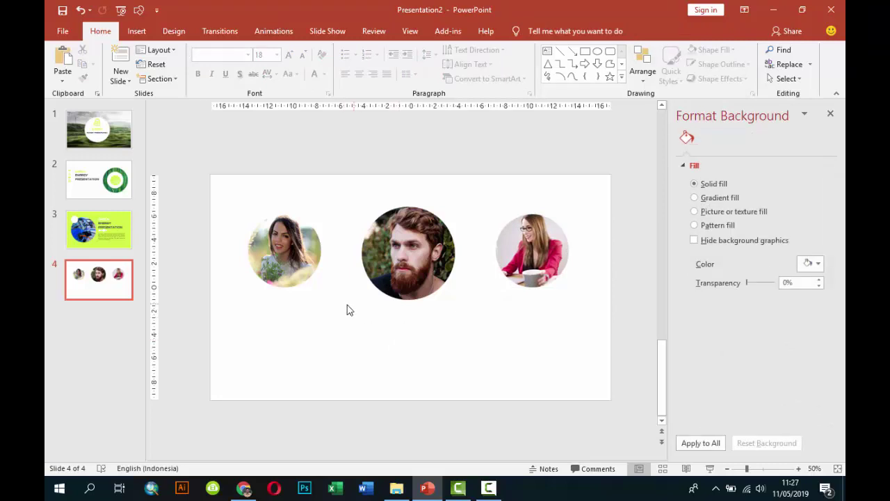
Step: Add a centred, yellow-green Gotham Bold 'Nama Pegawai' caption below the left photo
left_click(136, 31)
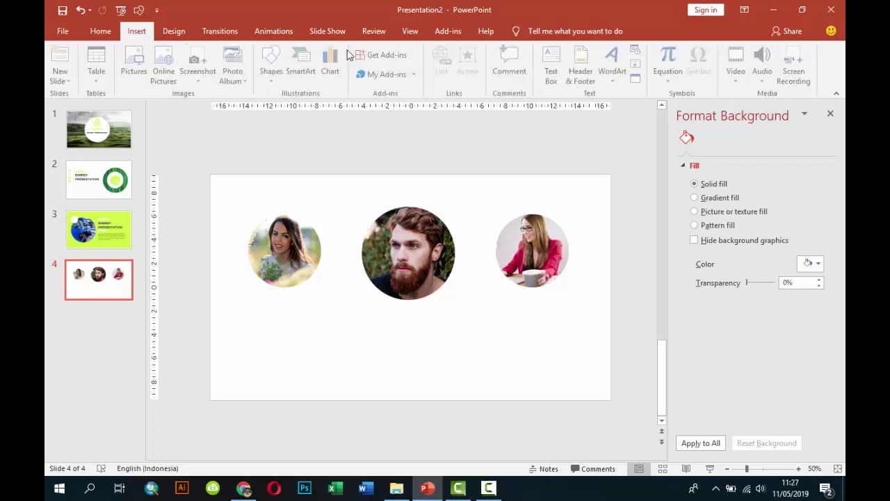
left_click(554, 69)
left_click_drag(232, 300, 339, 320)
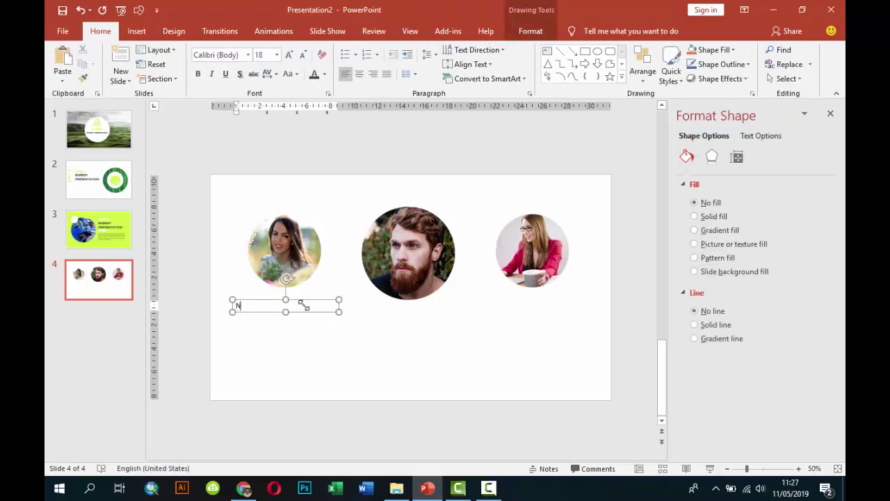
type("Nama P")
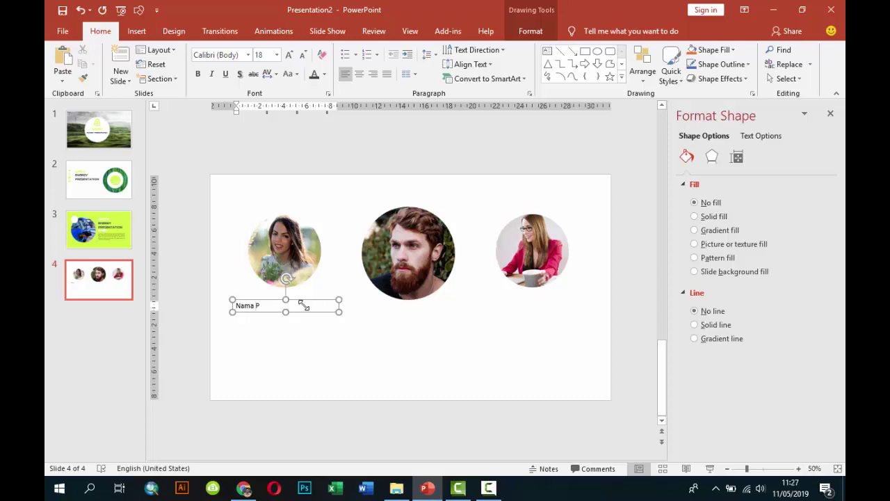
type("egawai")
left_click(315, 299)
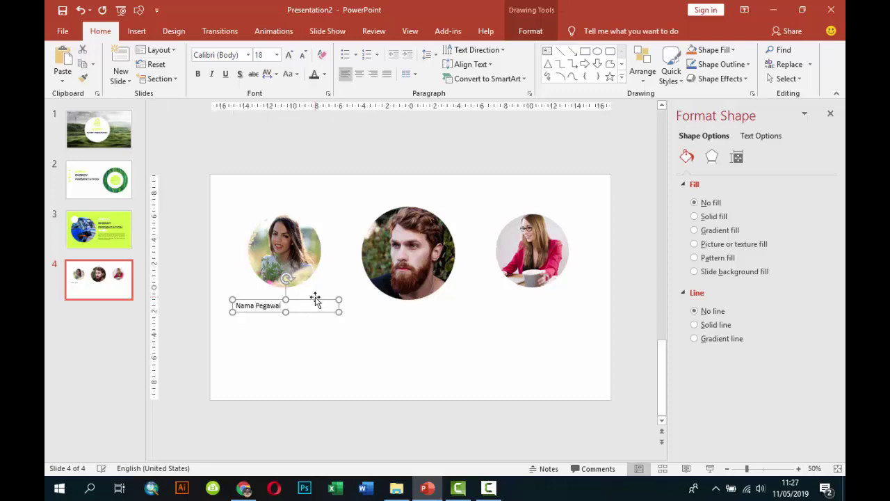
left_click(248, 59)
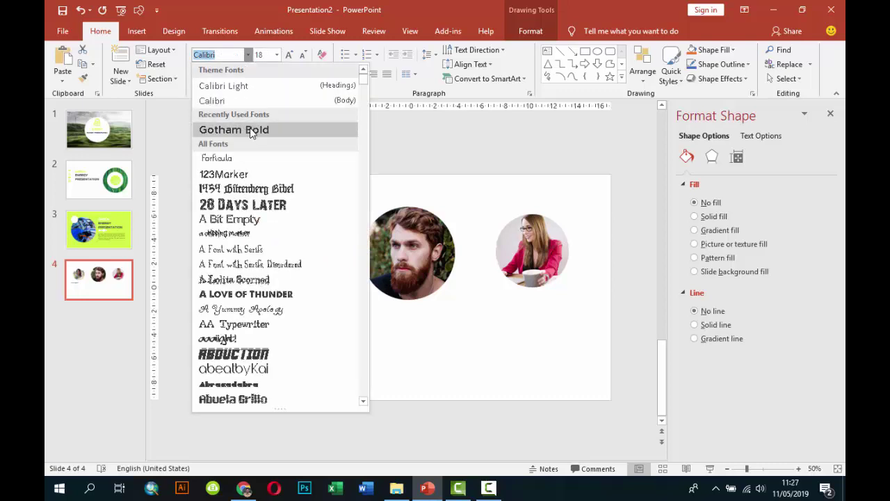
left_click(251, 129)
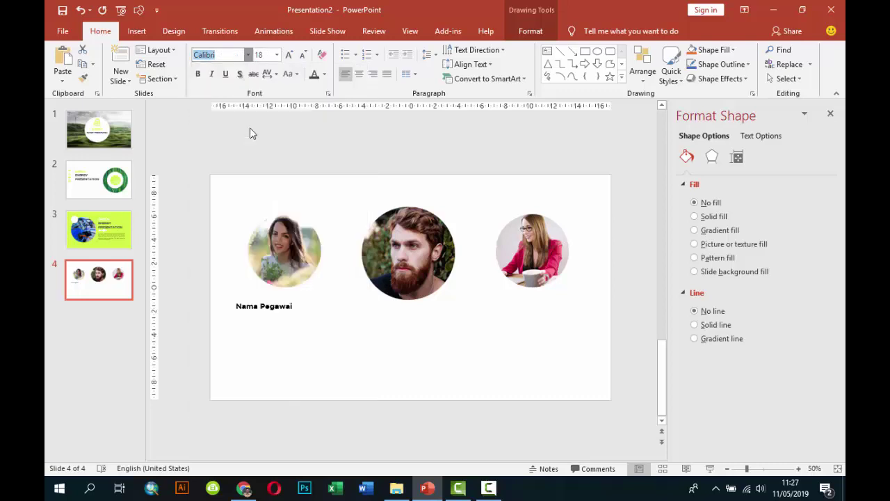
left_click(359, 74)
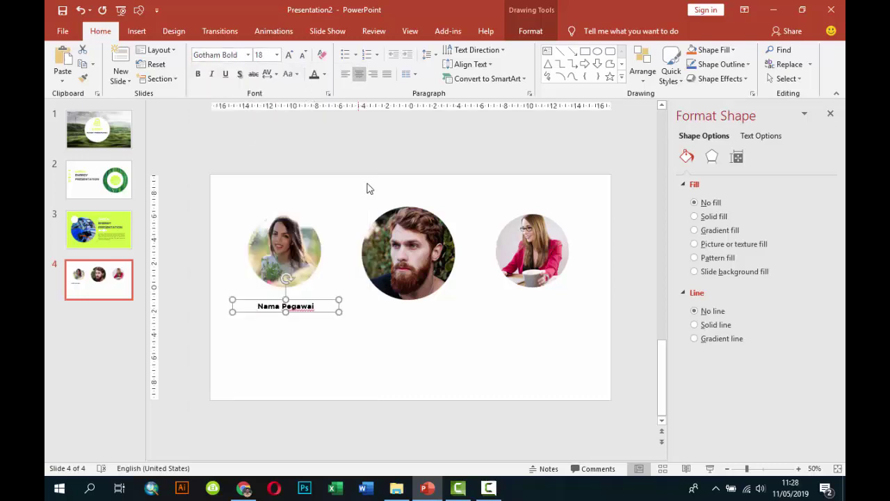
left_click(324, 74)
left_click(320, 197)
Step: Copy the caption under the middle and right photos, lowering the middle one slightly
left_click_drag(331, 304, 446, 304)
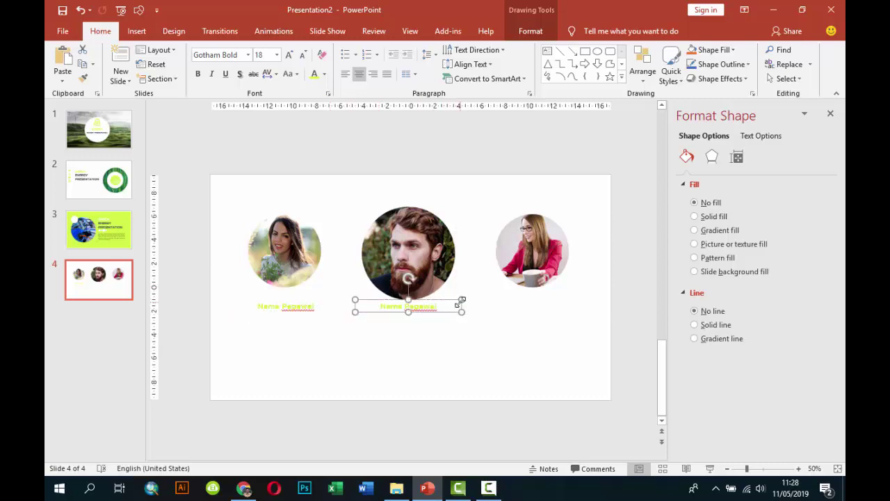
key("ctrl+d")
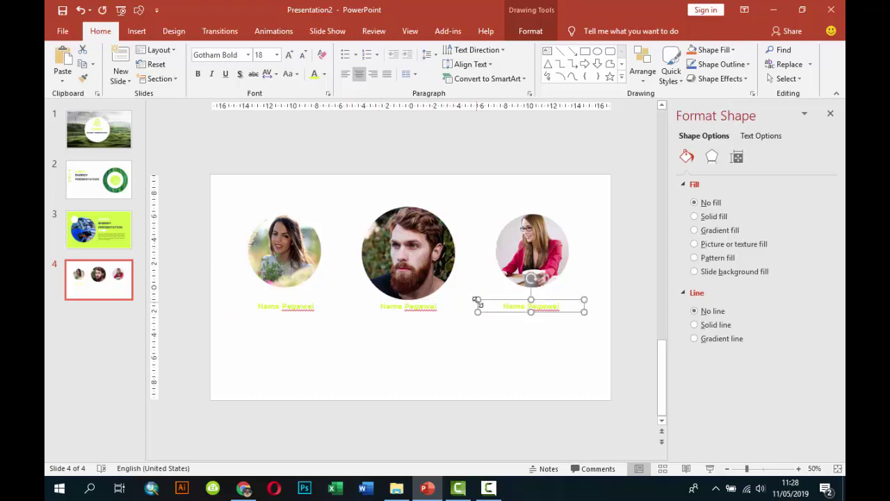
left_click(416, 312)
left_click_drag(418, 319, 418, 331)
left_click(419, 341)
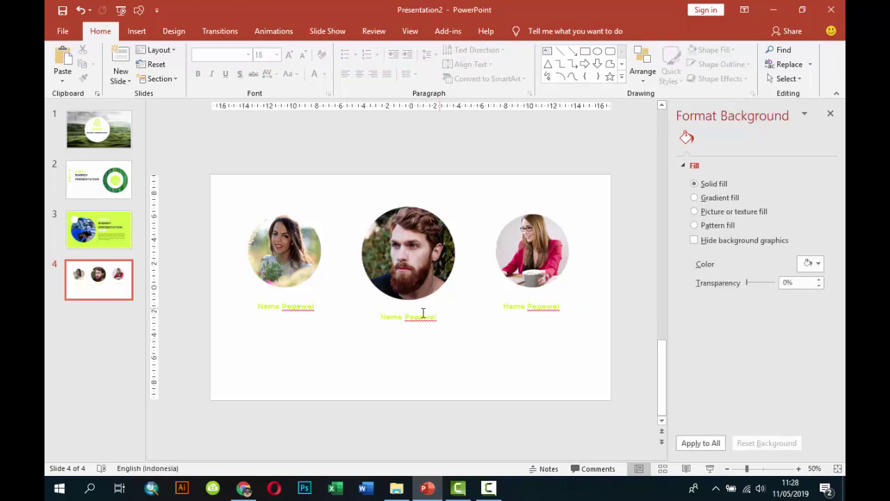
Step: Add a centred 'Manager' caption in Century Gothic below the left name caption
left_click(137, 31)
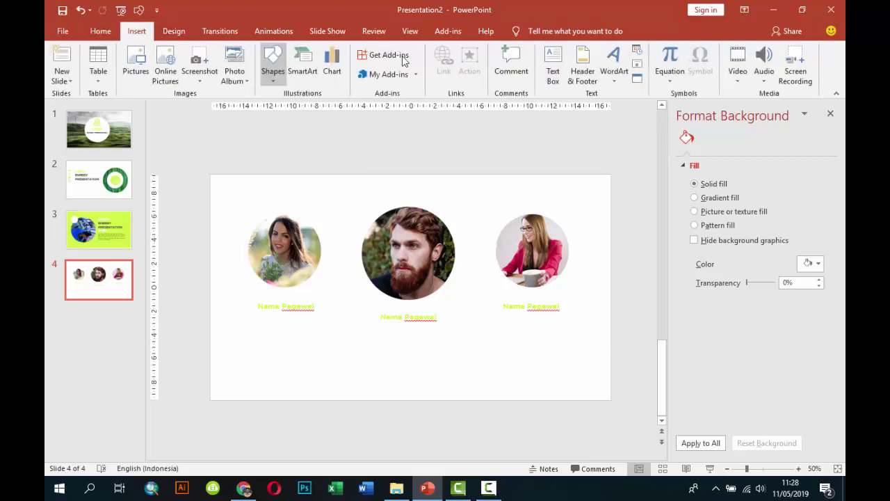
left_click(553, 67)
left_click_drag(242, 317, 332, 327)
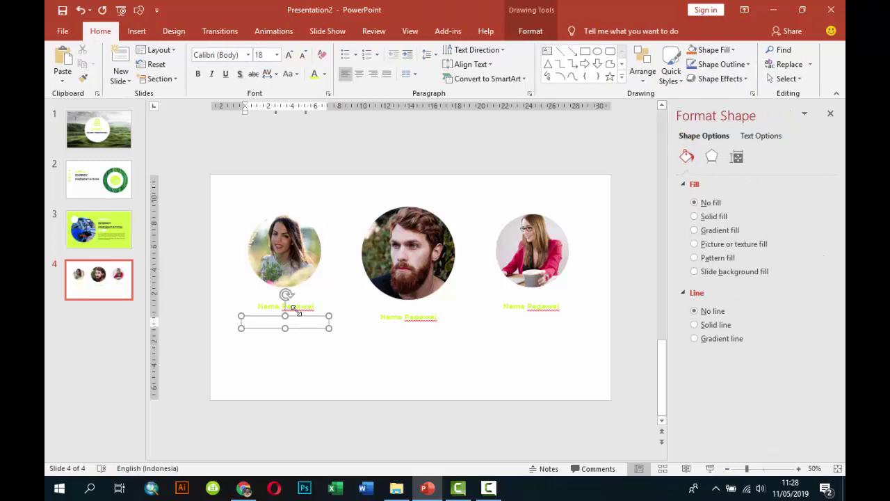
type("Manager")
left_click(359, 74)
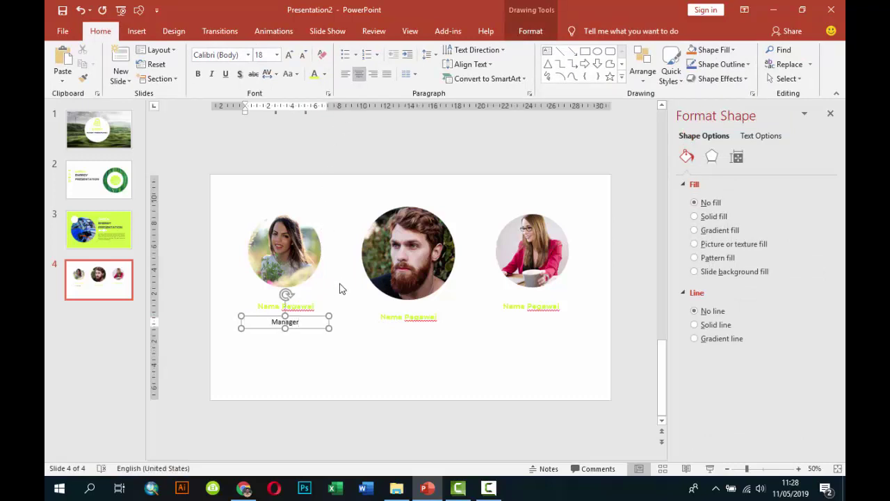
left_click(312, 317)
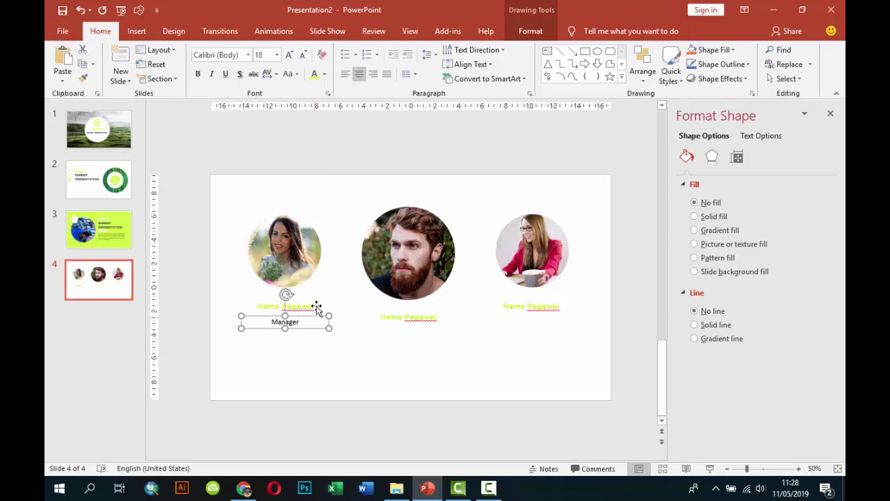
left_click(217, 55)
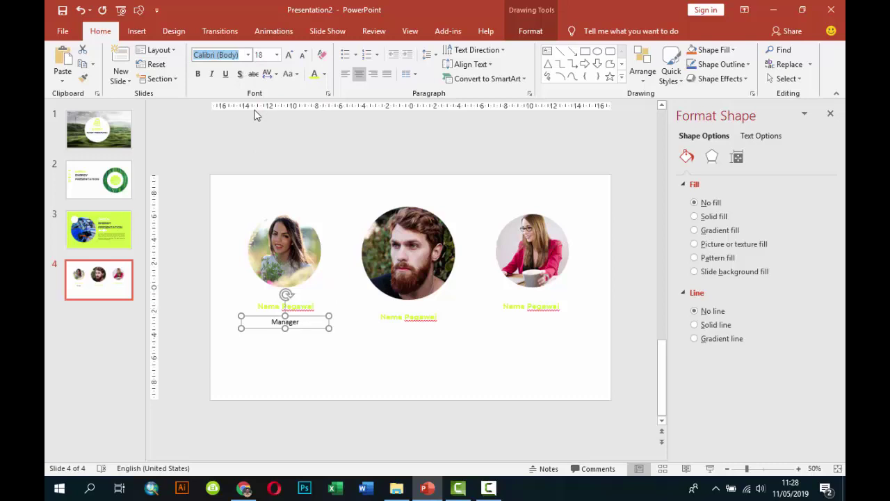
type("Century Gothic")
key("Return")
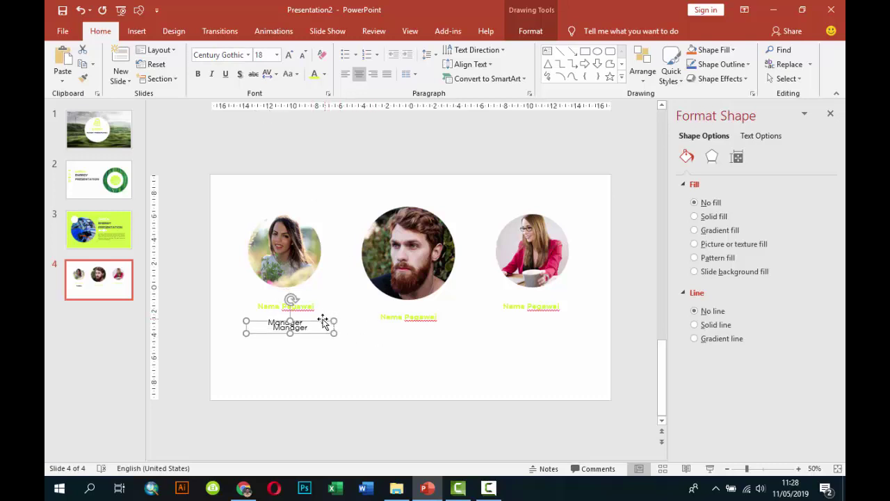
Step: Copy the Manager caption and centre it under the middle photo
left_click_drag(328, 319, 442, 331)
left_click(435, 319)
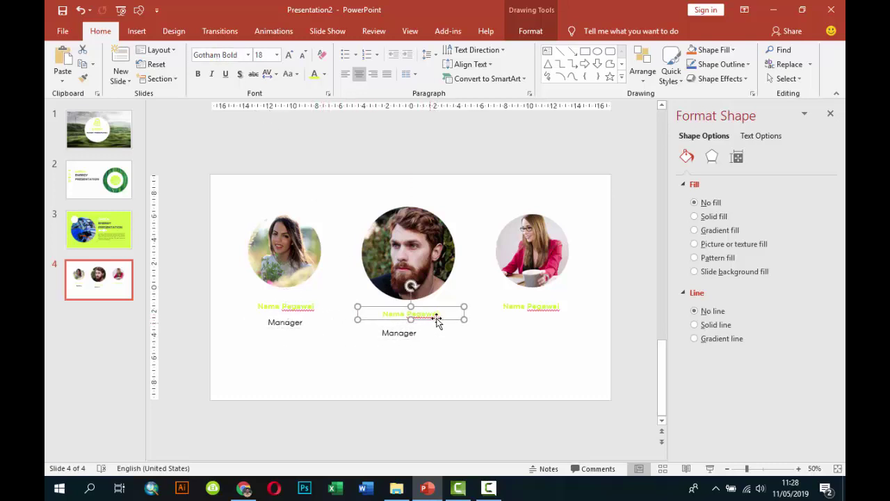
left_click(416, 332)
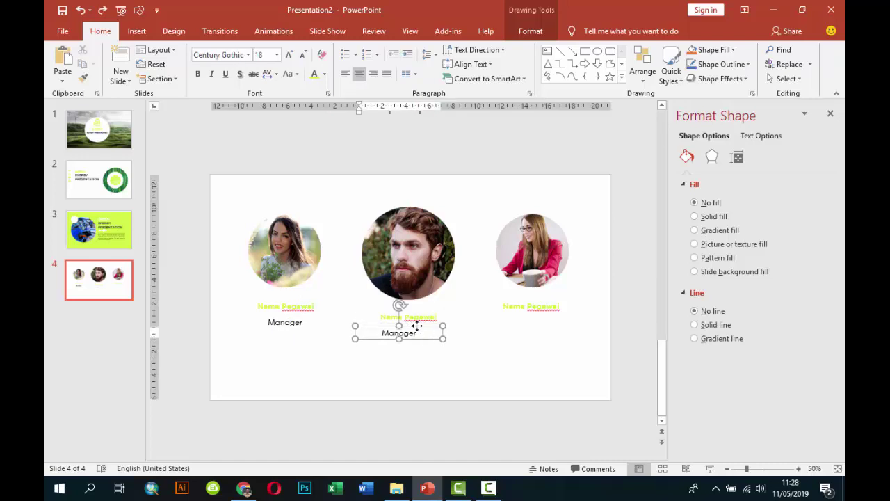
left_click_drag(417, 325, 561, 314)
left_click(514, 307)
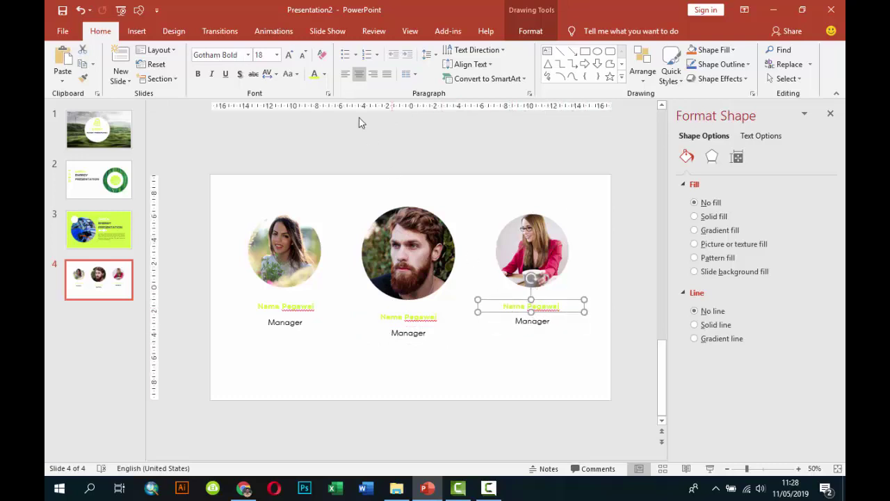
Step: Set the right, middle and left 'Nama Pegawai' captions to 20 pt
left_click(277, 55)
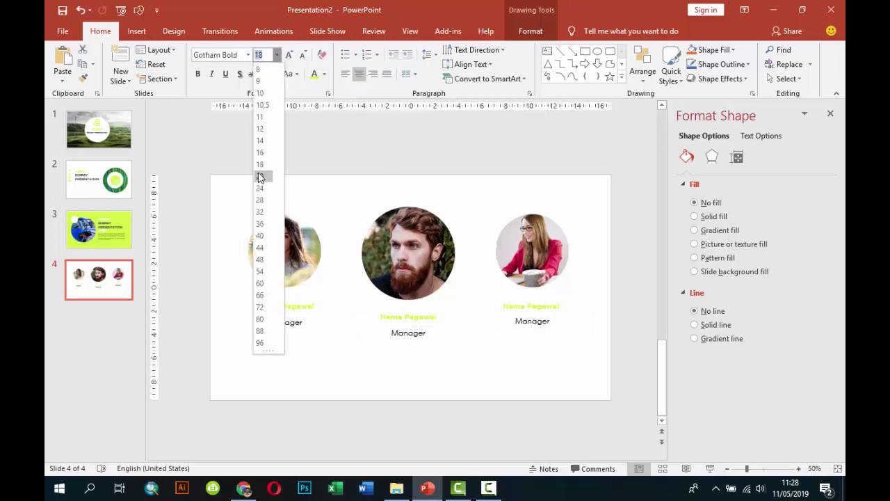
left_click(259, 177)
left_click(394, 312)
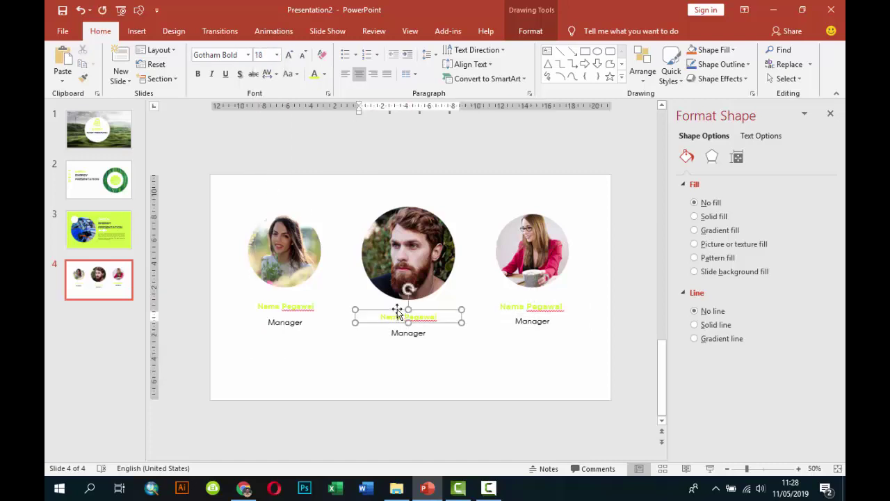
left_click(278, 55)
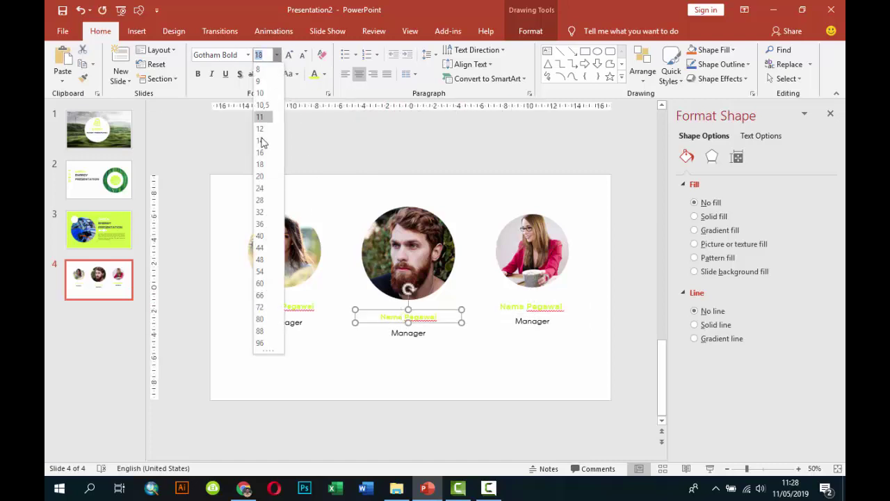
left_click(259, 175)
left_click(292, 306)
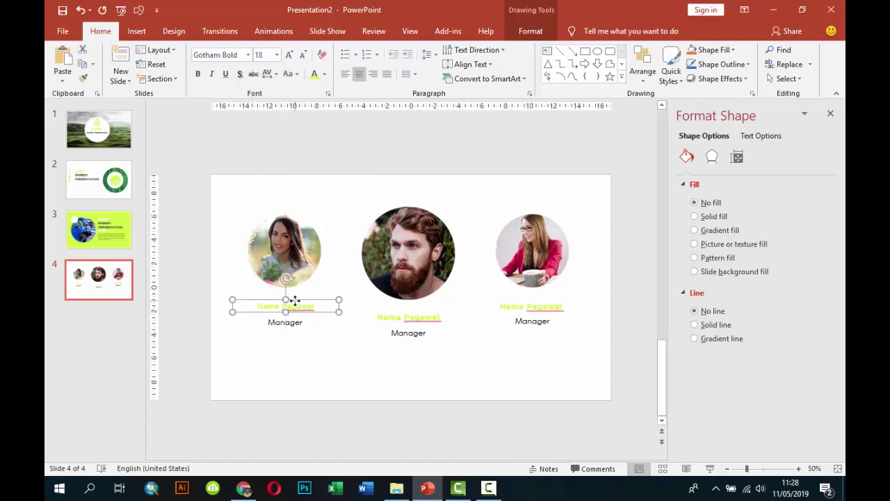
left_click(278, 55)
left_click(259, 176)
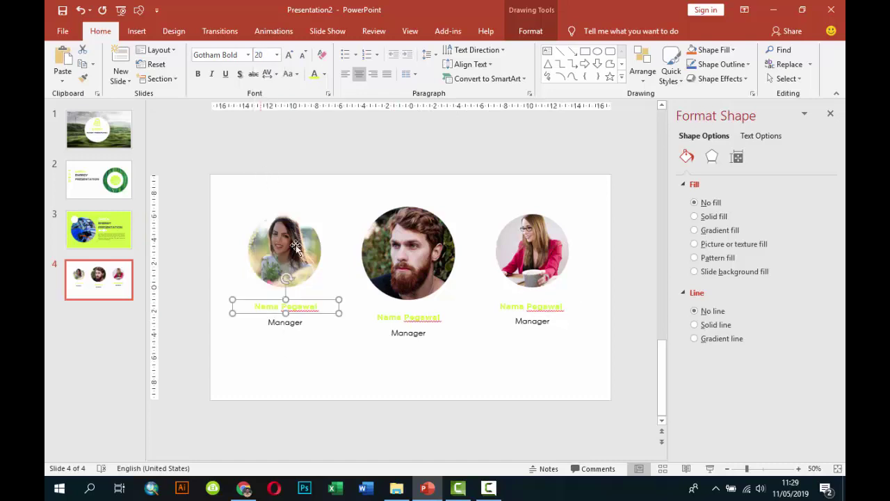
left_click(329, 358)
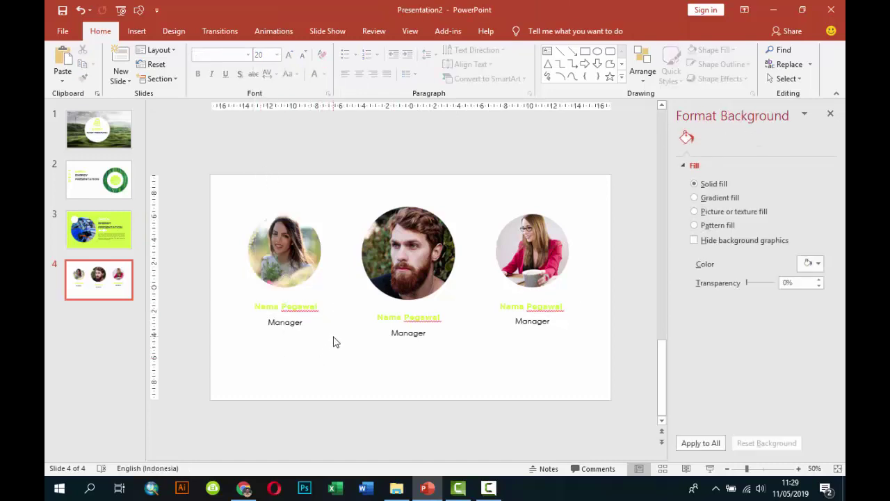
Step: Make slide 3's body paragraph 14 pt Century Gothic, widen its box, and go back to slide 4
left_click(124, 240)
left_click(487, 311)
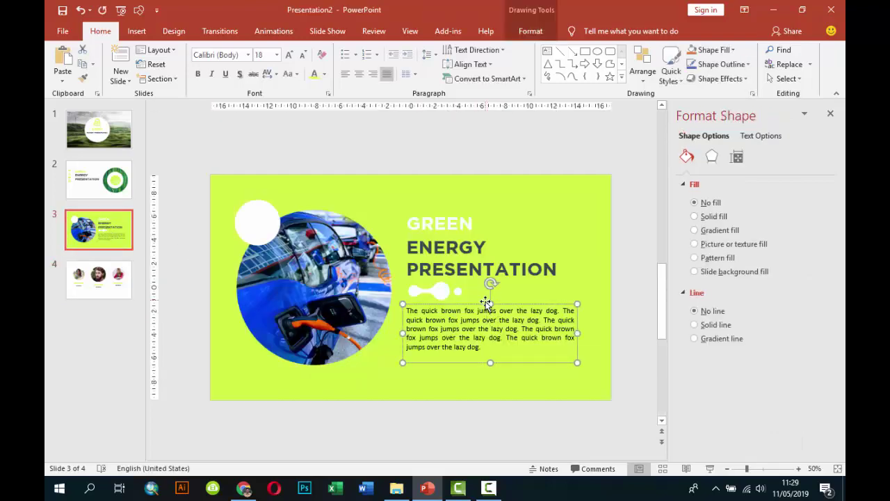
left_click(247, 55)
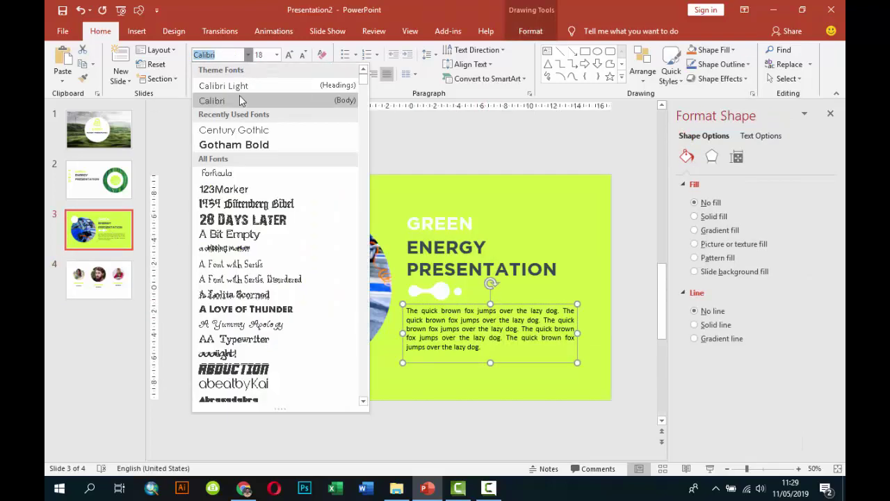
left_click(234, 130)
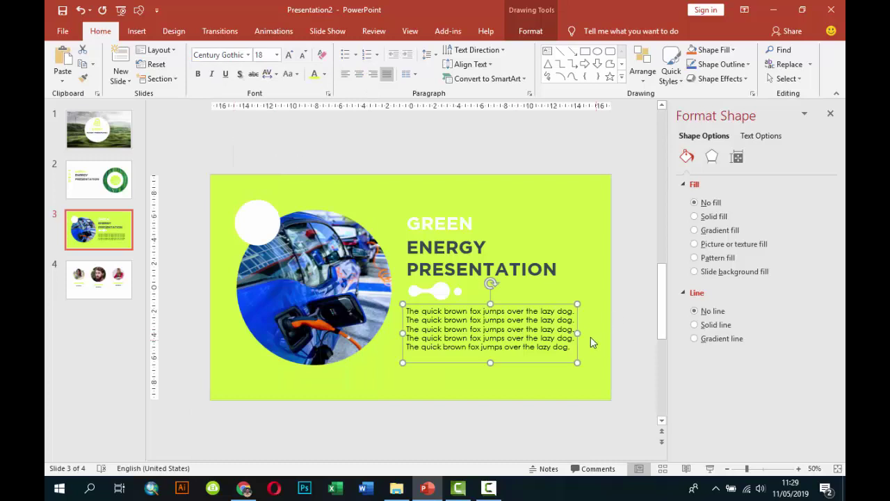
left_click_drag(578, 332, 598, 334)
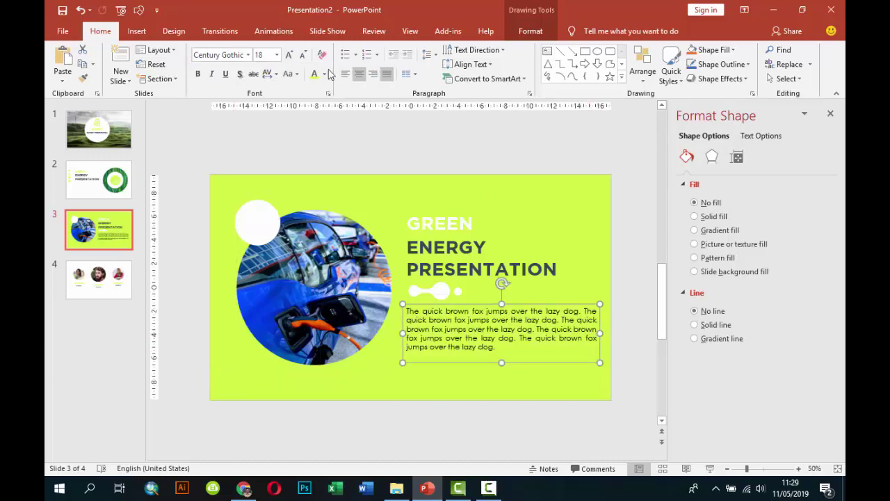
left_click(276, 58)
left_click(260, 141)
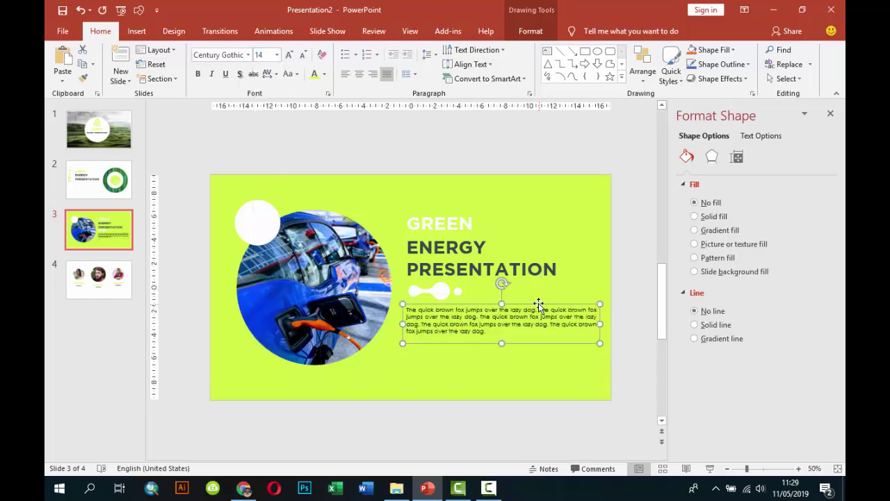
left_click(117, 286)
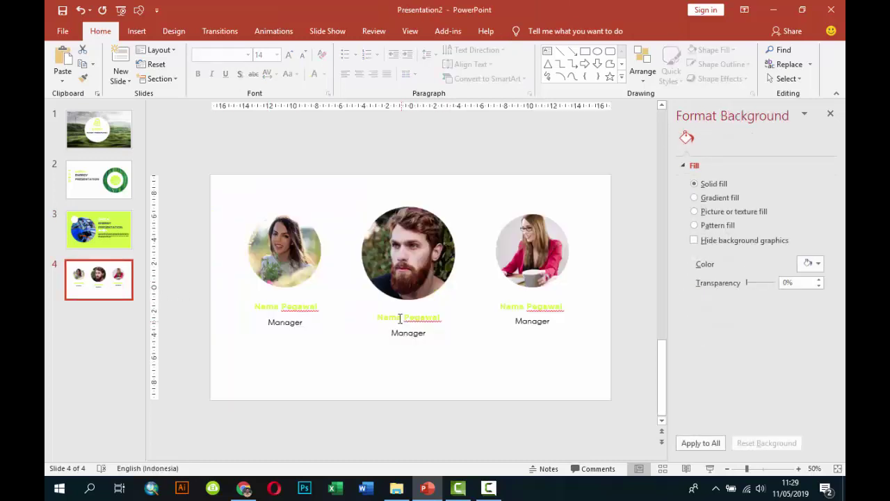
Step: Paste the paragraph under the left person, trim it to its first sentence, narrow and centre it
key("ctrl+v")
mouse_move(441, 308)
left_mouse_down()
mouse_move(432, 327)
mouse_move(279, 341)
left_mouse_up()
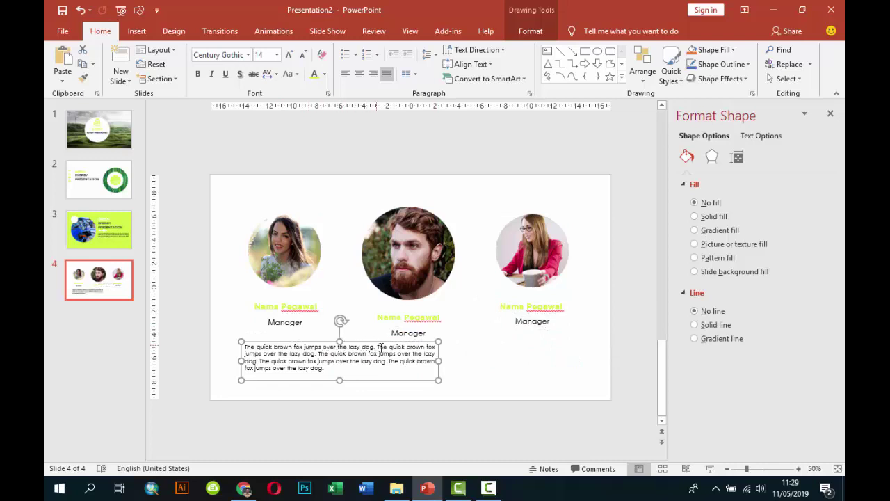
left_click_drag(379, 346, 324, 369)
key("Delete")
left_click_drag(438, 350, 338, 352)
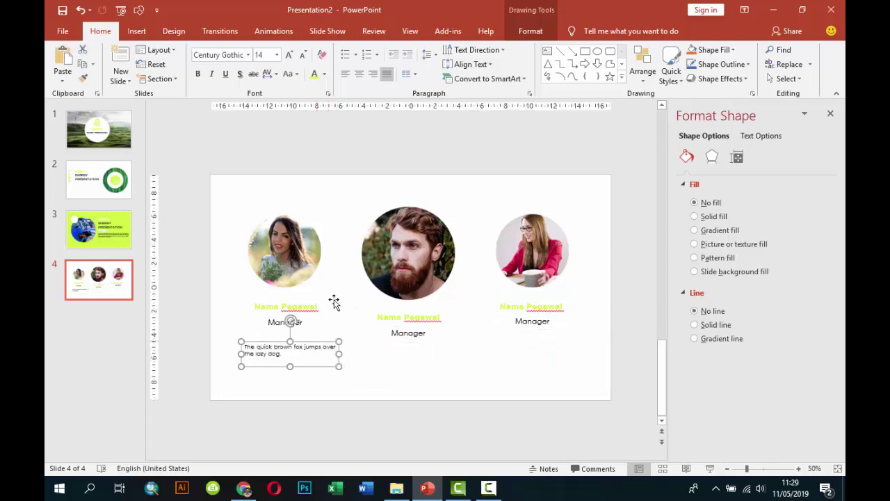
left_click(359, 74)
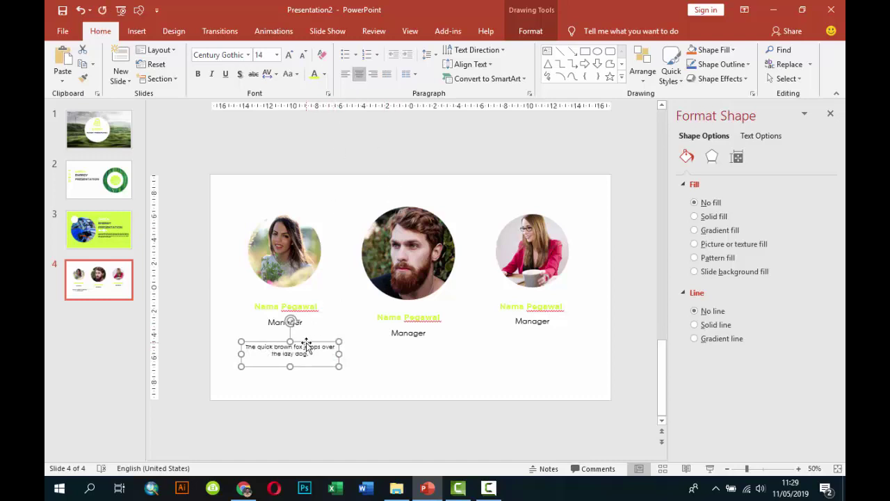
Step: Duplicate the description under the middle and right Manager captions
key("ctrl+d")
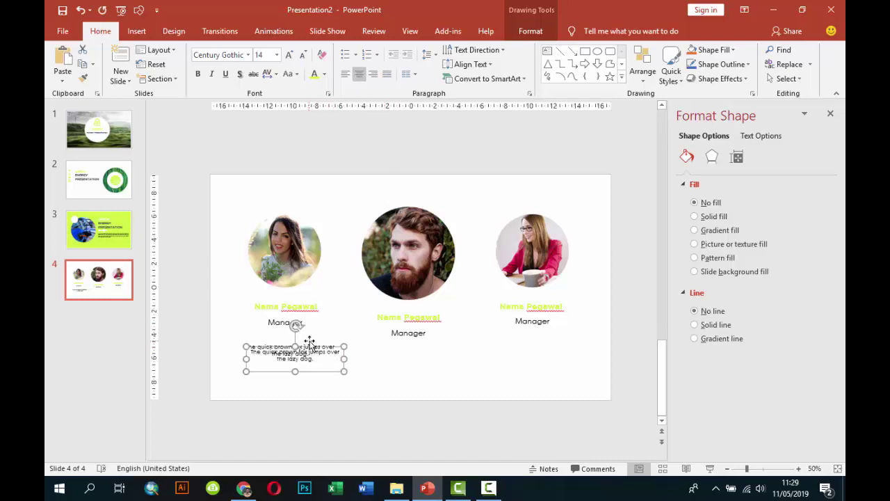
left_click_drag(312, 343, 425, 339)
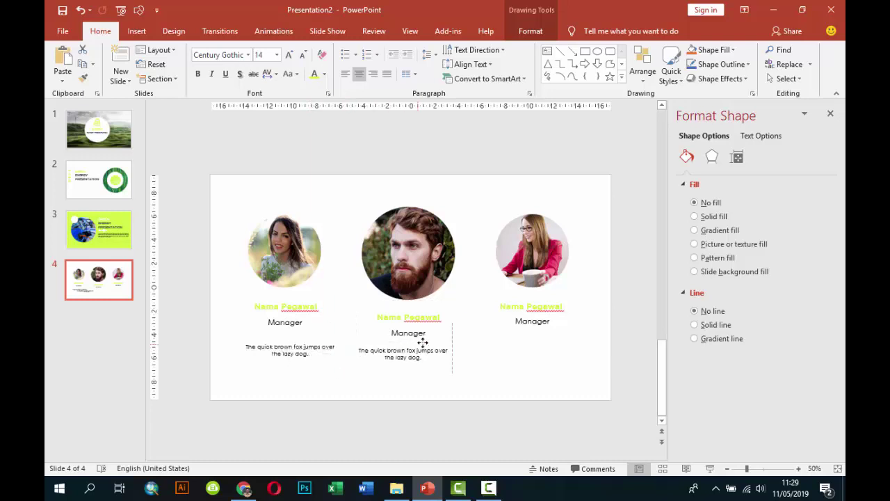
left_click_drag(424, 339, 426, 341)
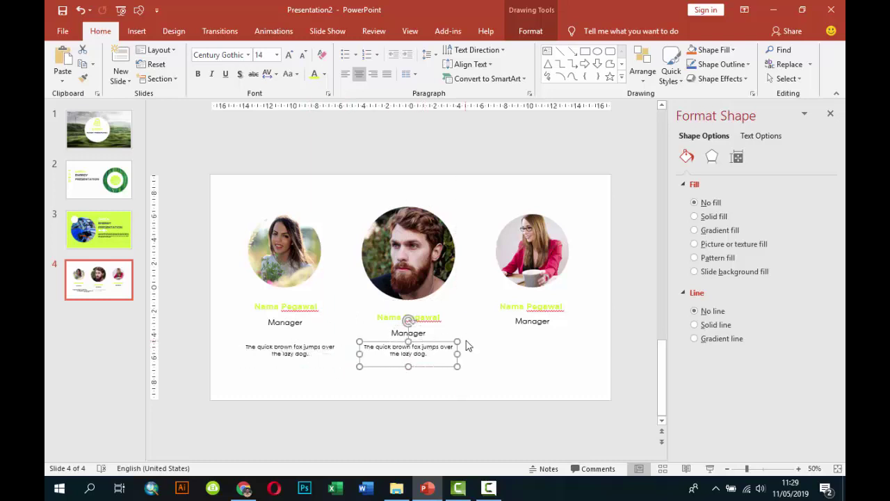
key("ctrl+d")
left_click(466, 391)
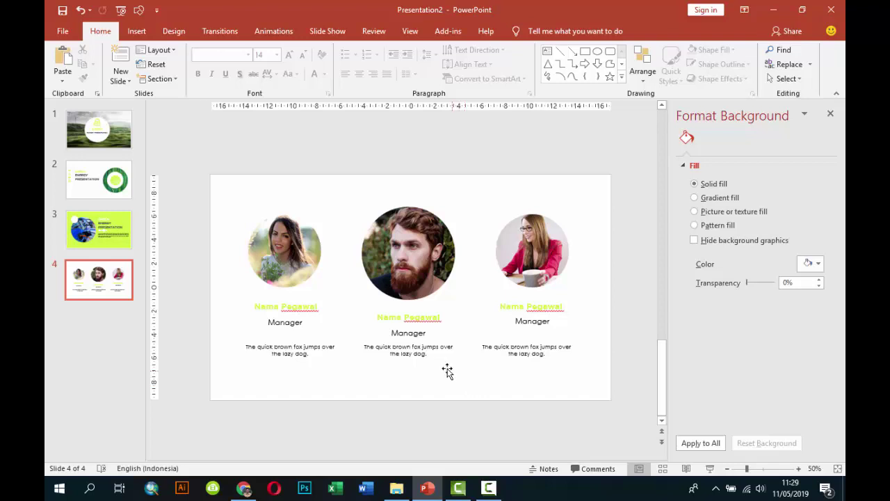
Step: Duplicate slide 4 as a new slide 5
left_click(526, 305)
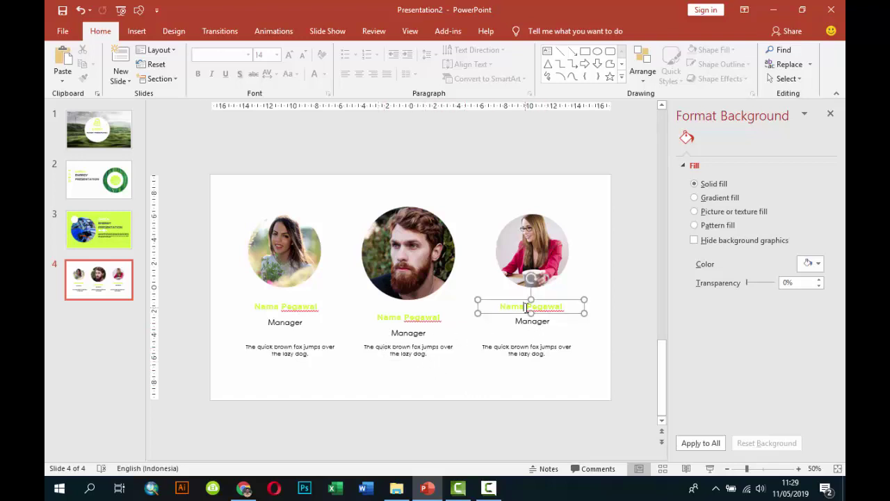
left_click(114, 326)
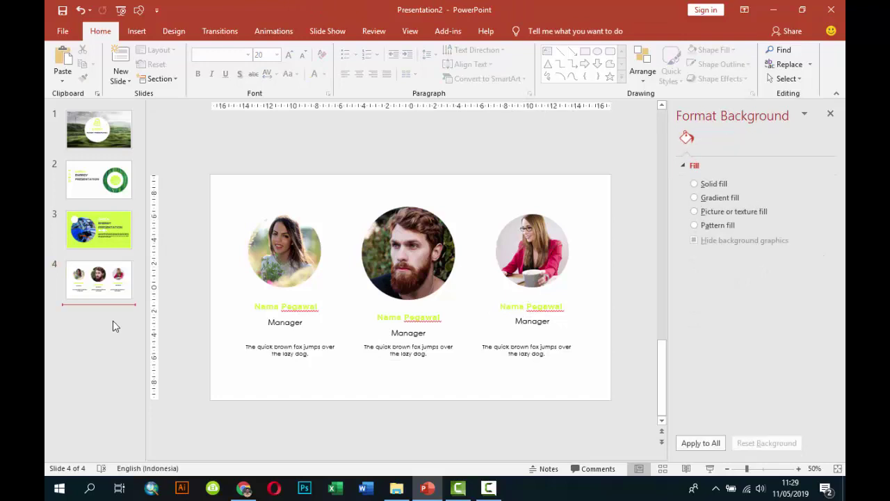
right_click(86, 289)
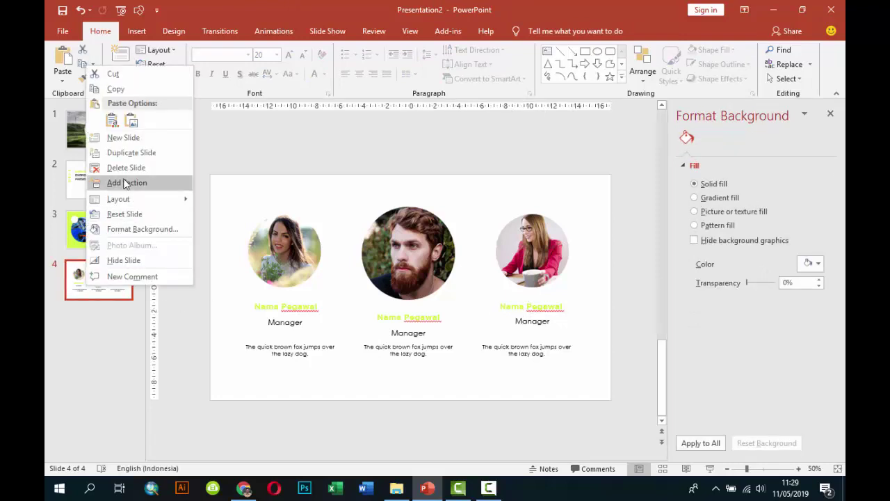
left_click(122, 152)
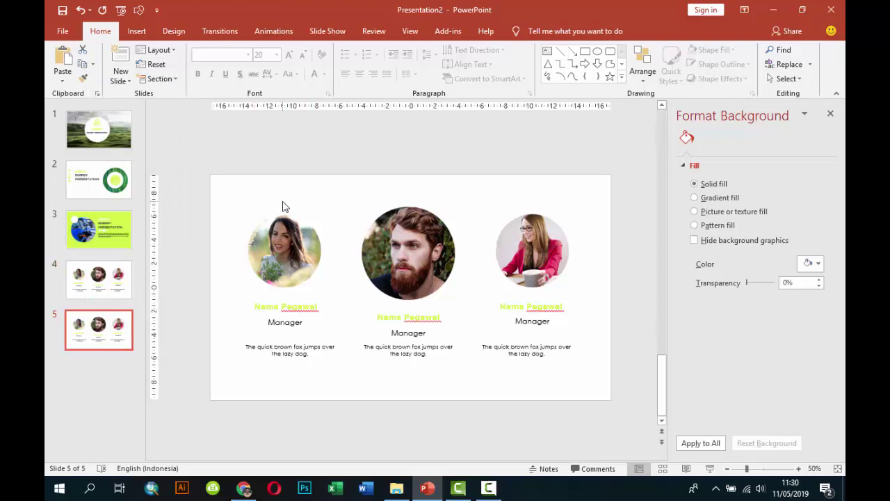
Step: Delete the left and middle people's photos and captions plus a leftover text box from slide 5
left_click_drag(210, 192, 340, 377)
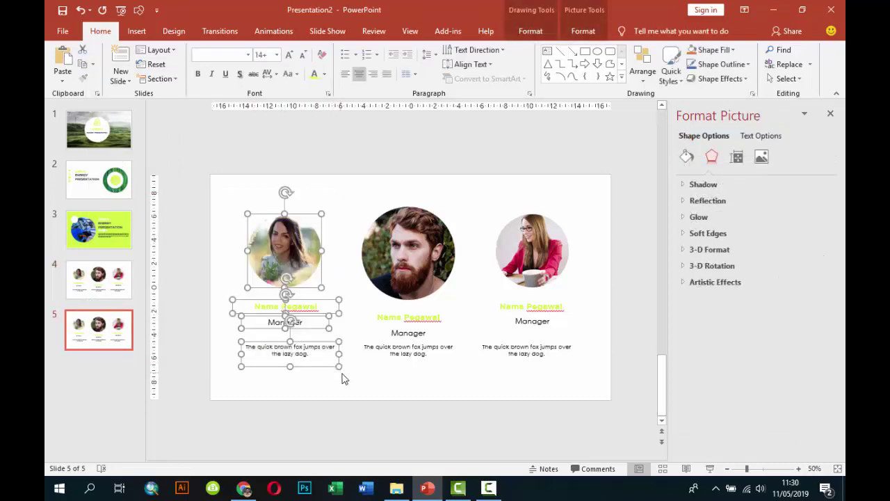
key("Delete")
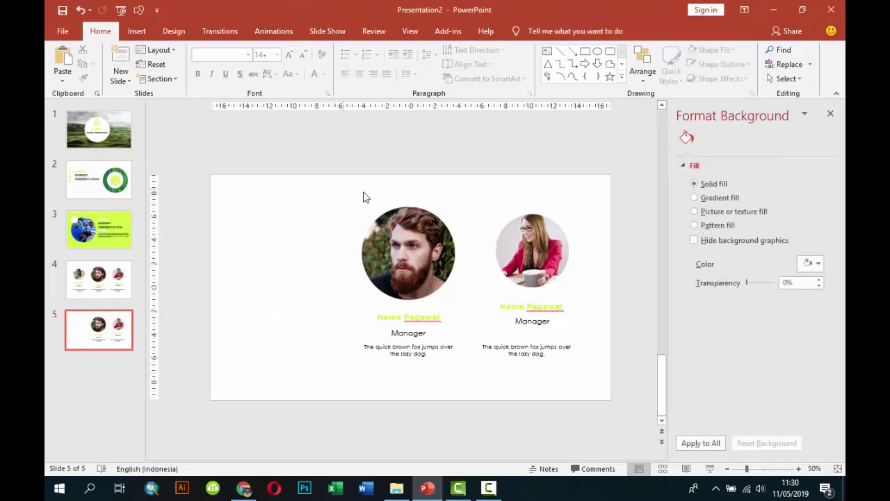
left_click_drag(342, 189, 465, 364)
key("Delete")
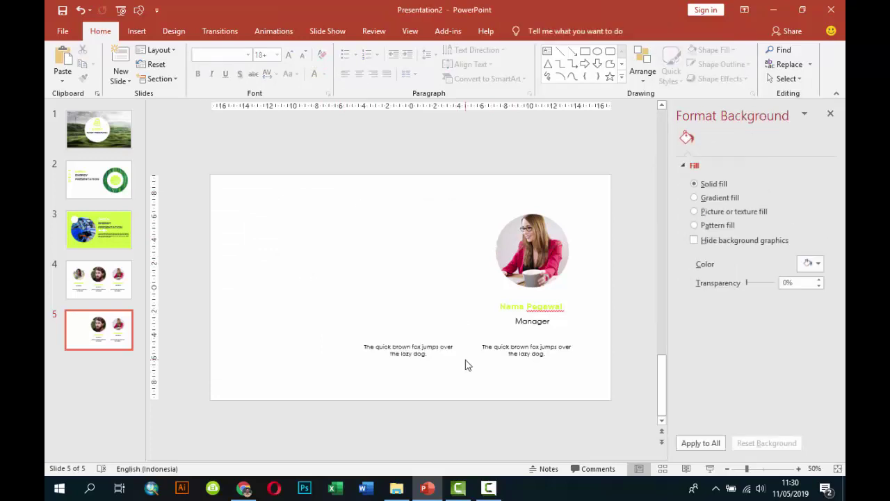
left_click(447, 344)
key("Delete")
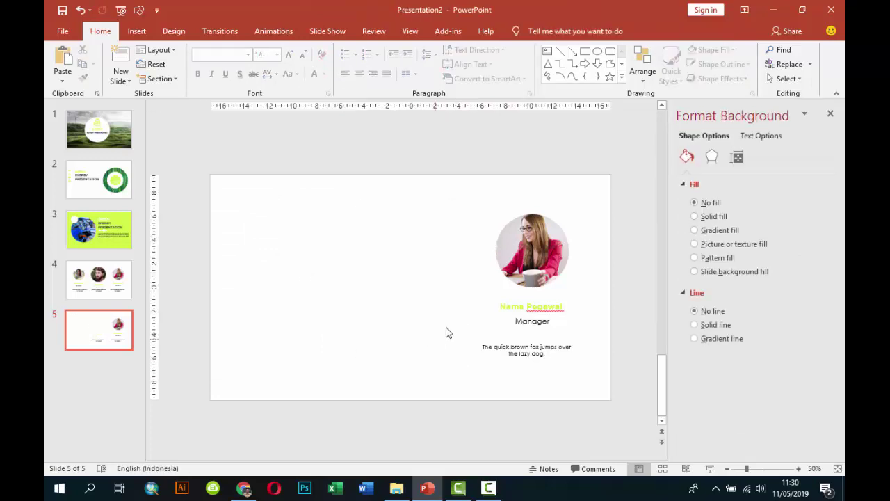
left_click_drag(482, 197, 601, 337)
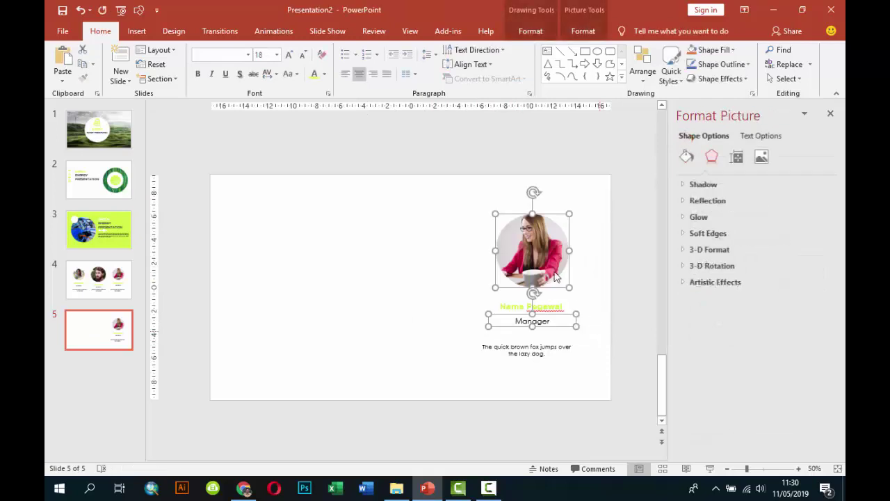
Step: Move the photo, name, title and paragraph toward the centre, then Align Center the photo, name and title
left_click_drag(550, 248, 436, 228)
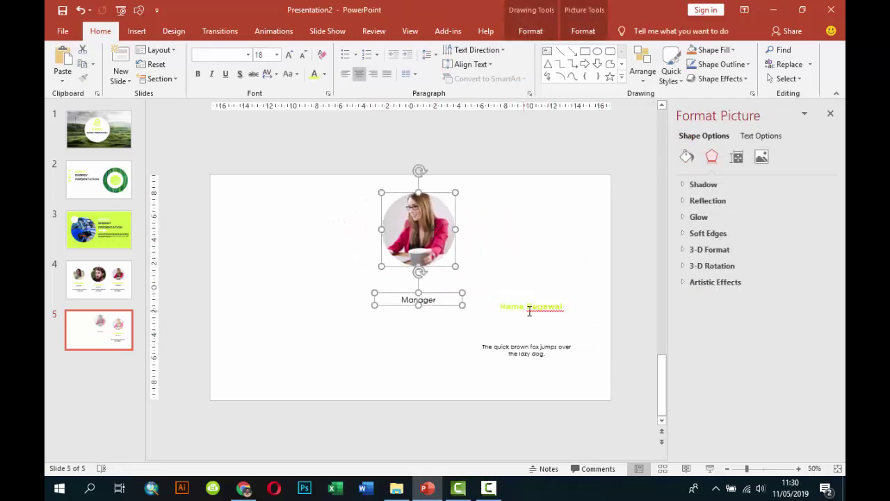
left_click_drag(529, 304, 403, 271)
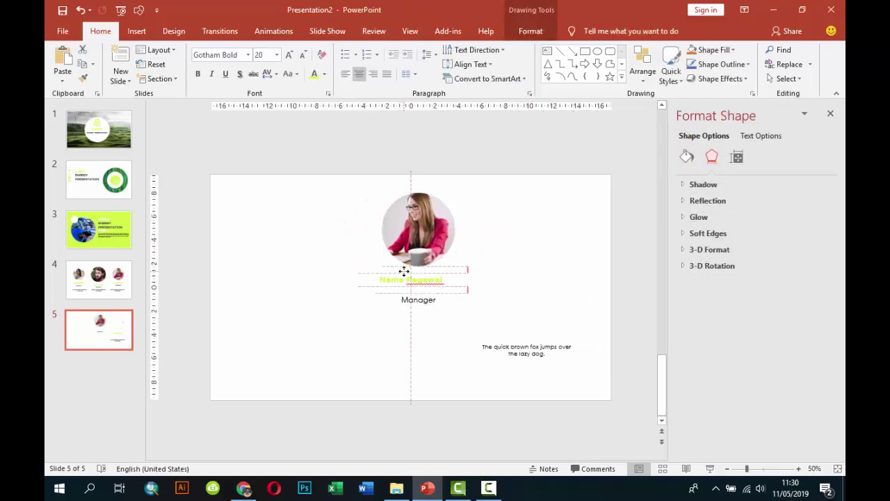
left_click_drag(502, 343, 397, 324)
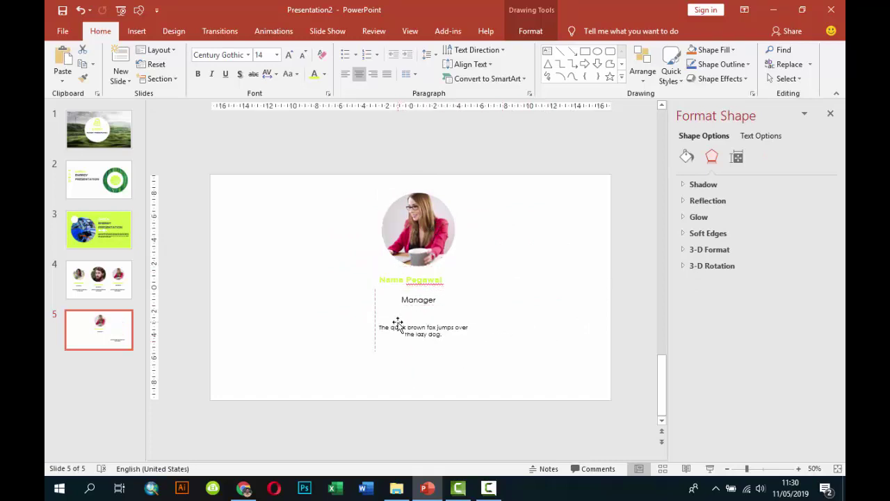
left_click(409, 298)
left_click(398, 280, "shift")
left_click(406, 220, "shift")
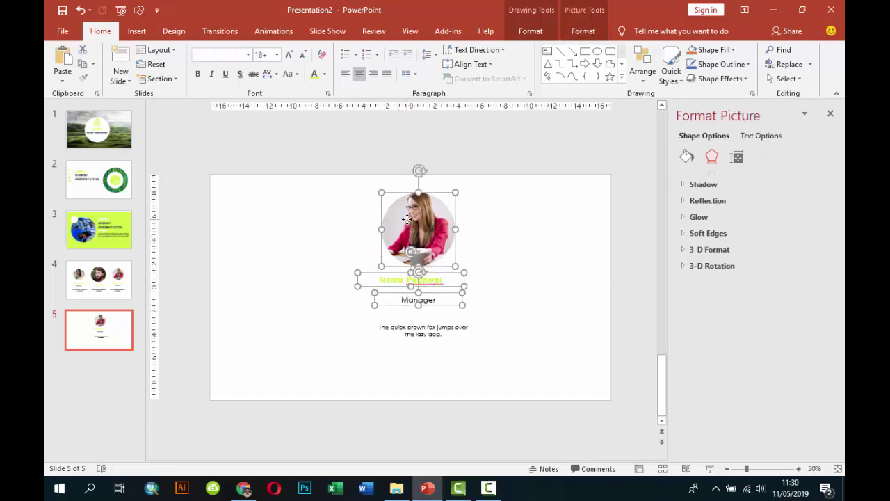
left_click(583, 30)
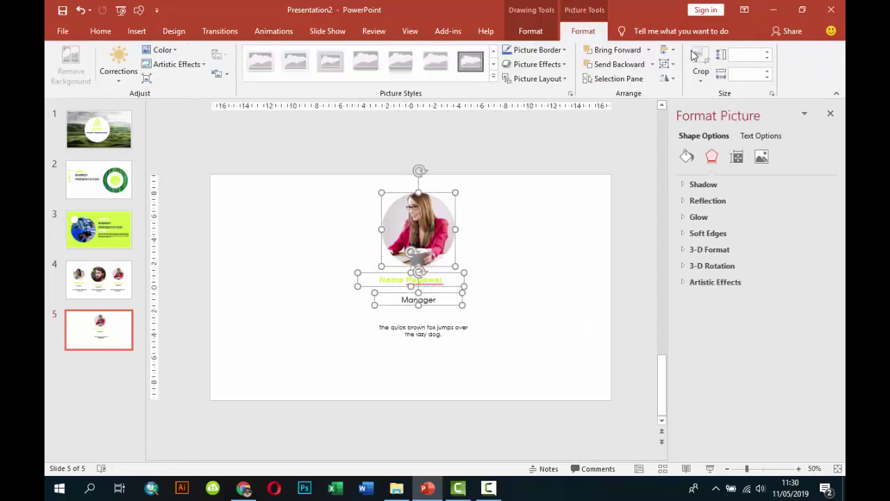
left_click(530, 31)
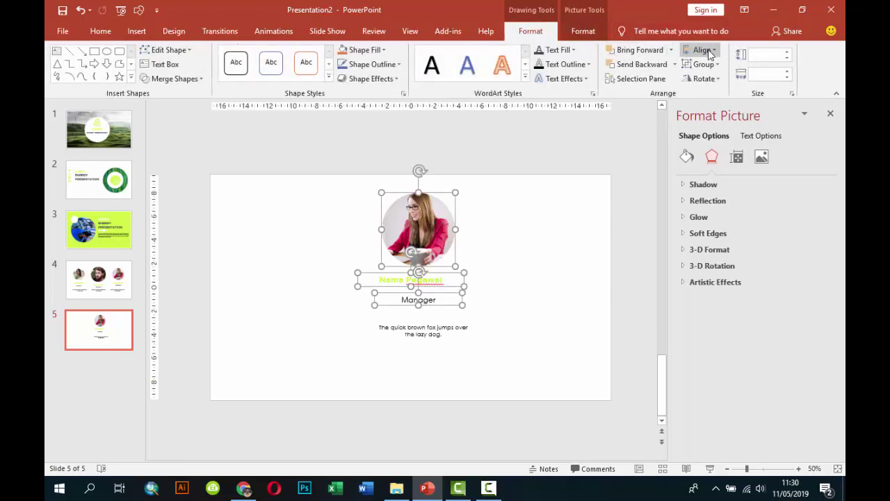
left_click(710, 54)
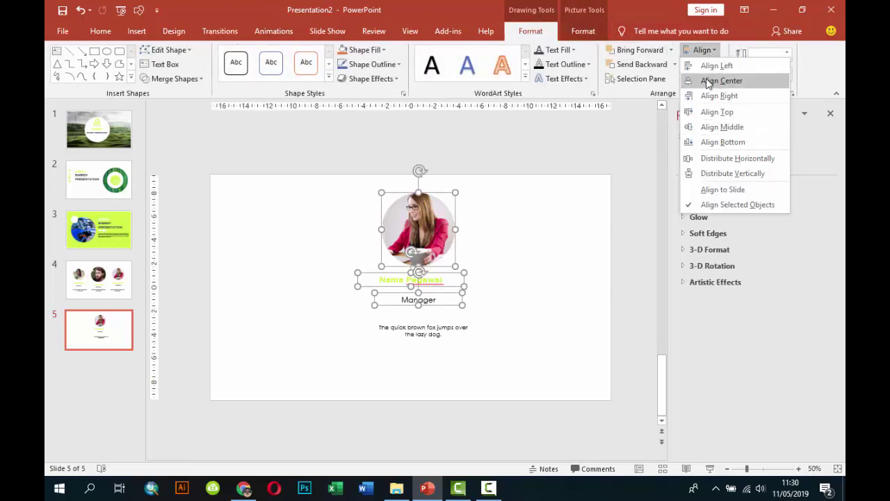
left_click(707, 81)
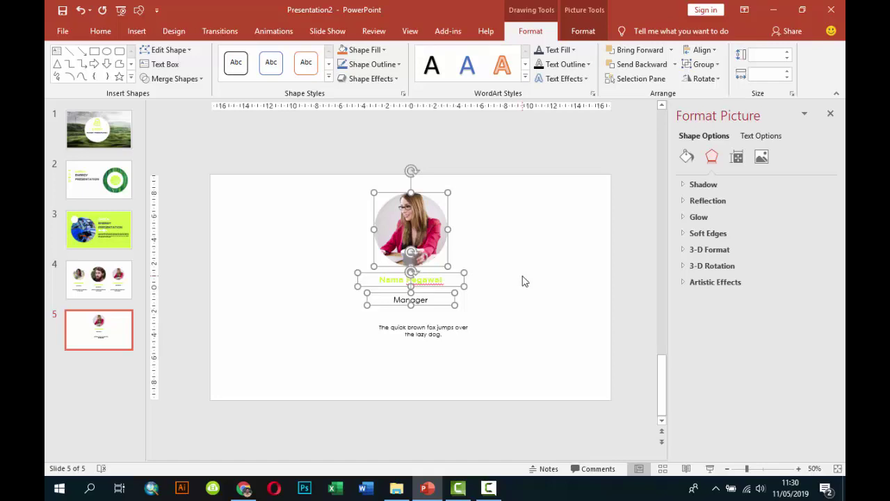
Step: Nudge the Manager title under the name and widen the paragraph beneath it
left_click(522, 281)
left_click(437, 292)
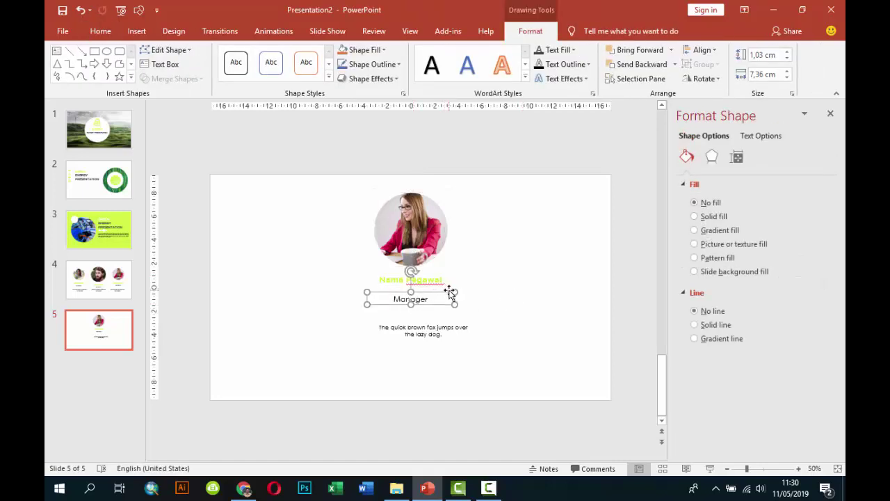
left_click_drag(437, 289, 437, 284)
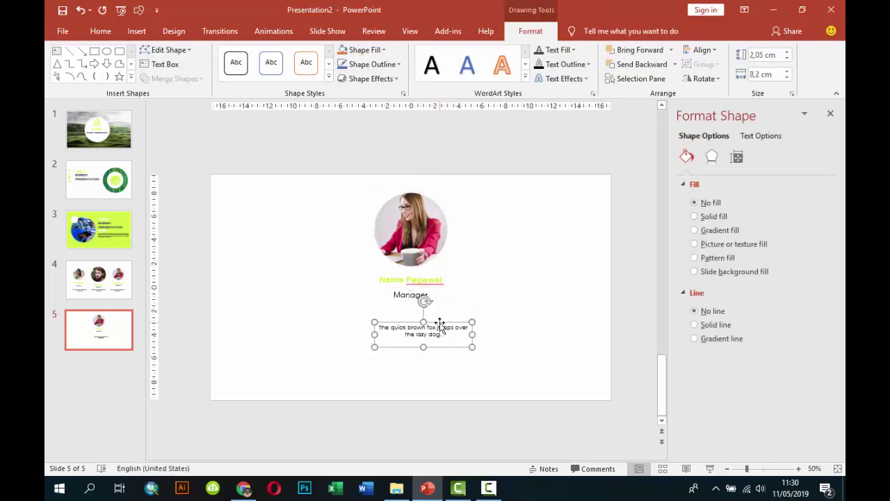
mouse_move(444, 327)
left_mouse_down()
mouse_move(419, 313)
mouse_move(466, 333)
mouse_move(559, 340)
left_mouse_up()
Step: Widen slide 5's paragraph box and generate sample text with =rand()
left_click_drag(364, 335, 253, 335)
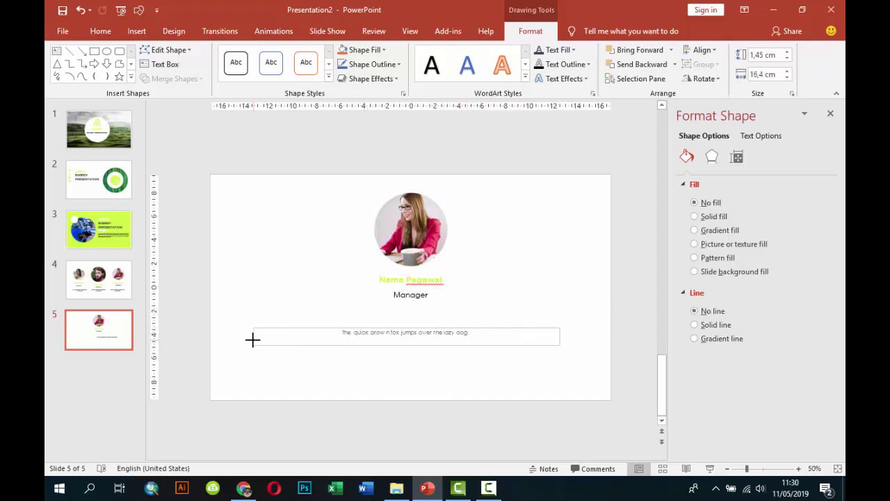
left_click(471, 331)
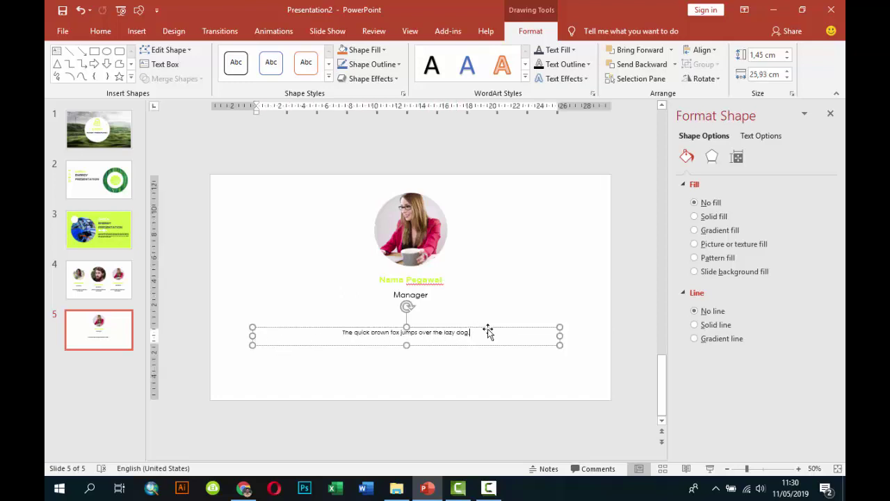
type(" =")
type("rand()")
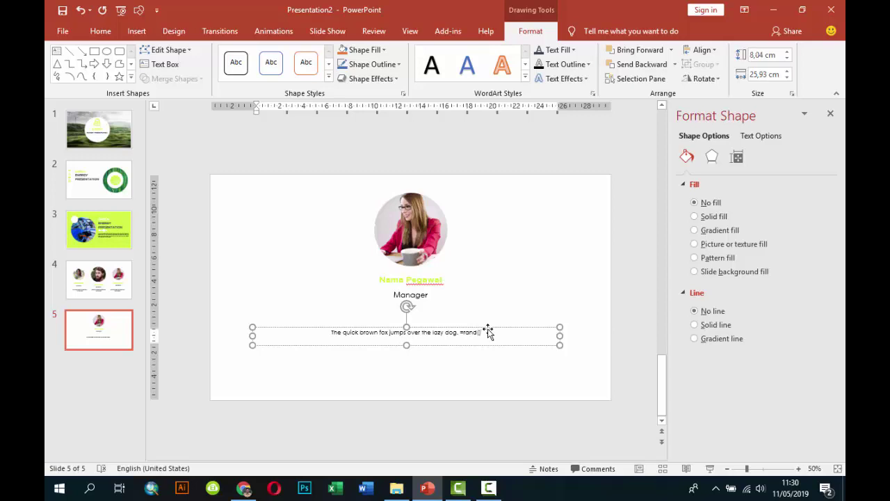
key("Return")
Step: Delete the second and third sample paragraphs, nudge the box down-right, and return to slide 3
left_click_drag(521, 357, 537, 401)
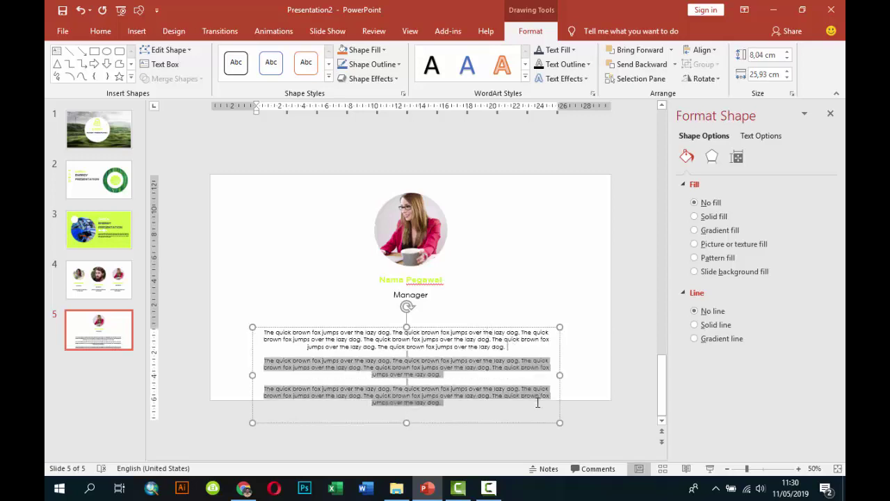
key("Delete")
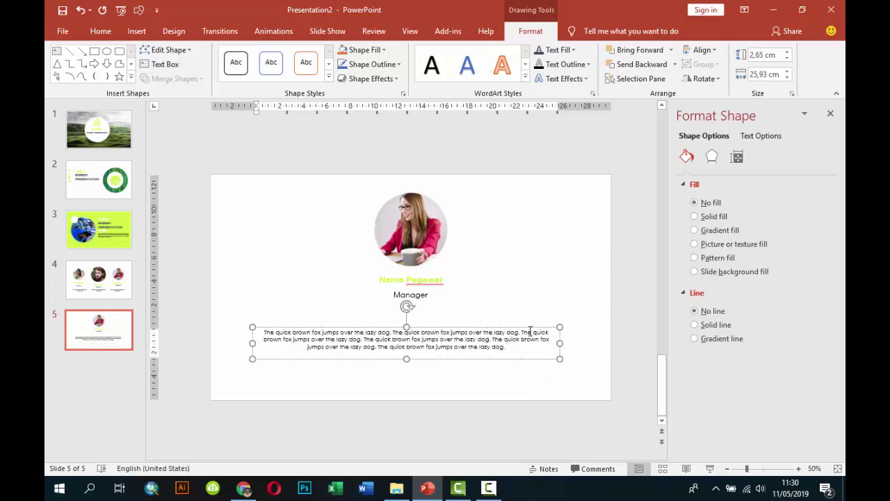
left_click_drag(530, 330, 533, 341)
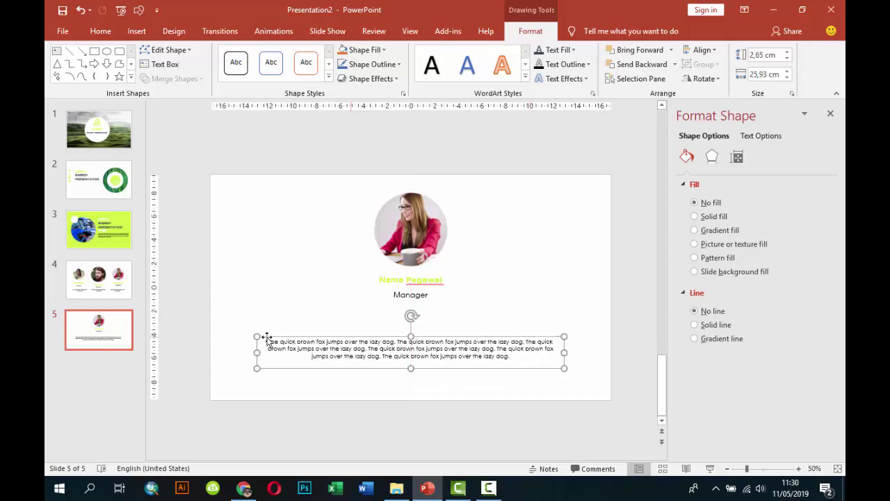
left_click(98, 228)
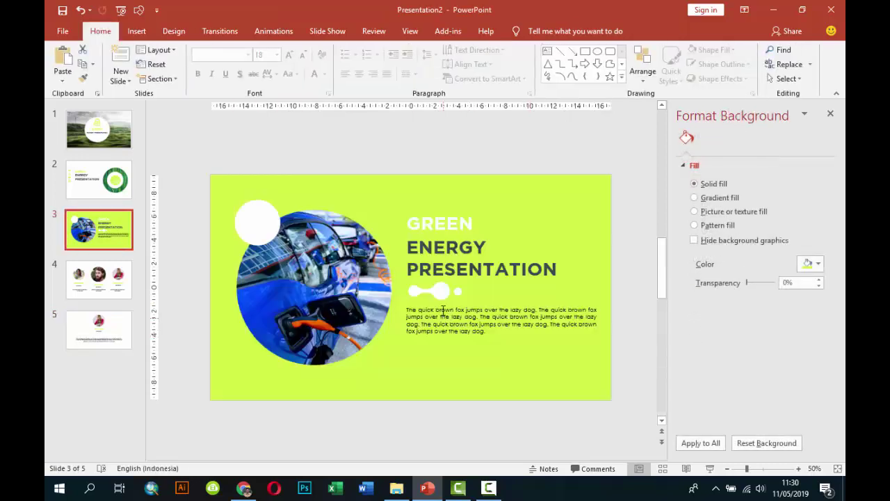
Step: Copy slide 3's dotted blob shape onto slide 5
left_click(439, 290)
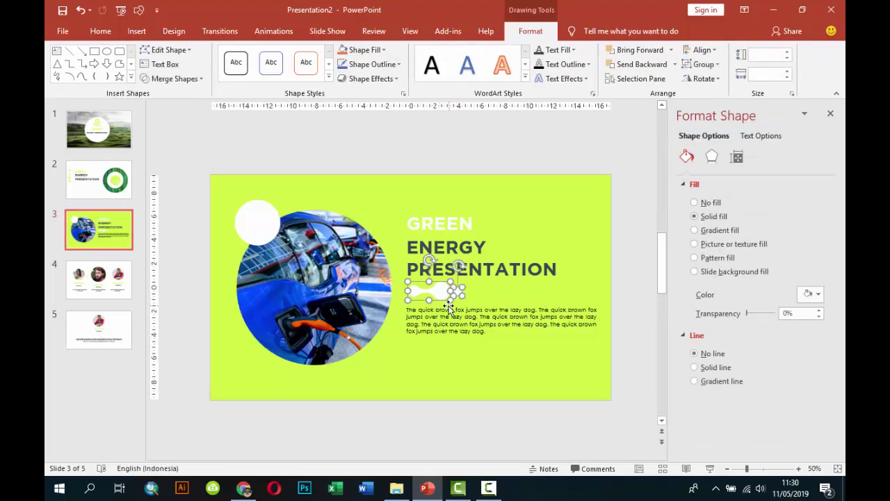
left_click(98, 329)
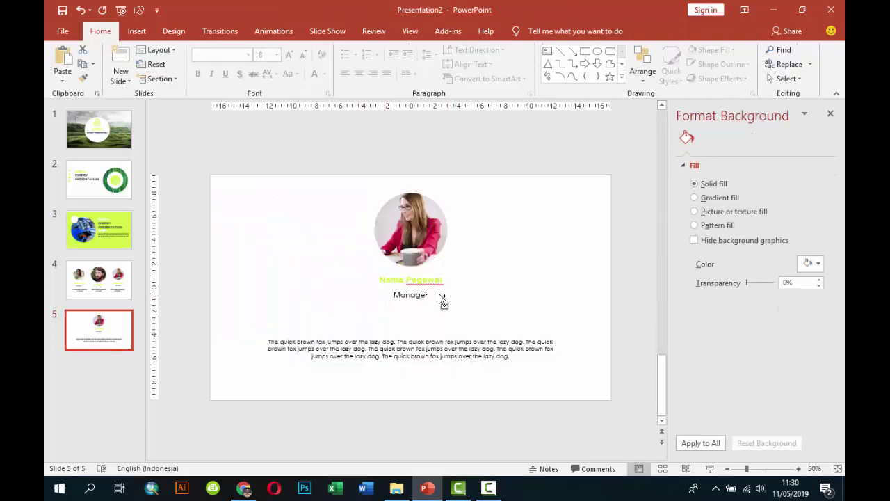
left_click(442, 299)
Step: Fill the pasted blob lime green and place it just below the Manager title
left_click(814, 294)
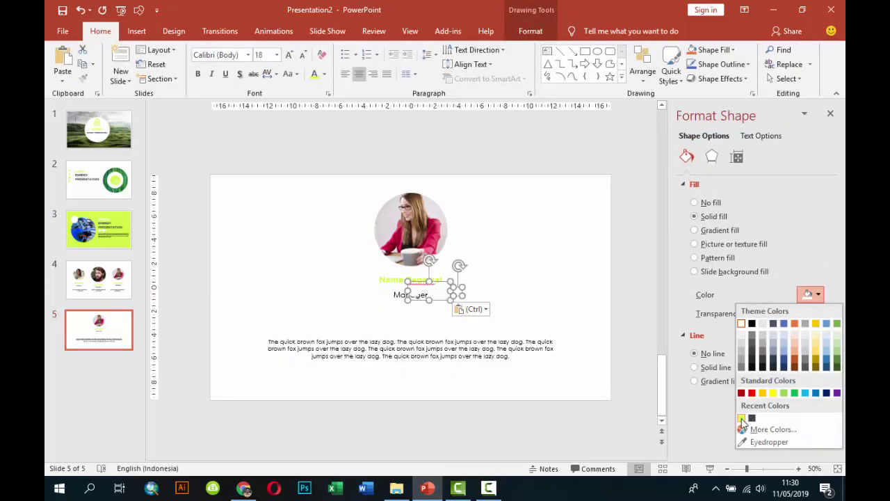
left_click(741, 418)
left_click_drag(426, 281, 399, 307)
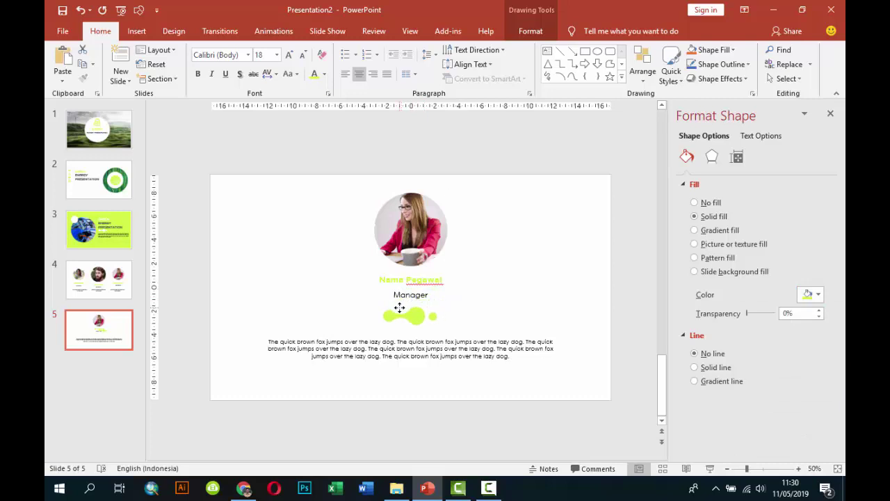
left_click(485, 304)
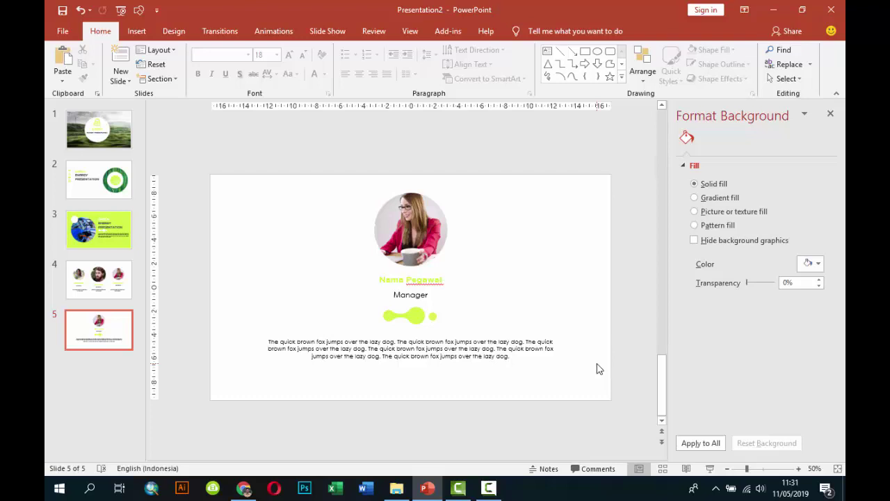
left_click(491, 488)
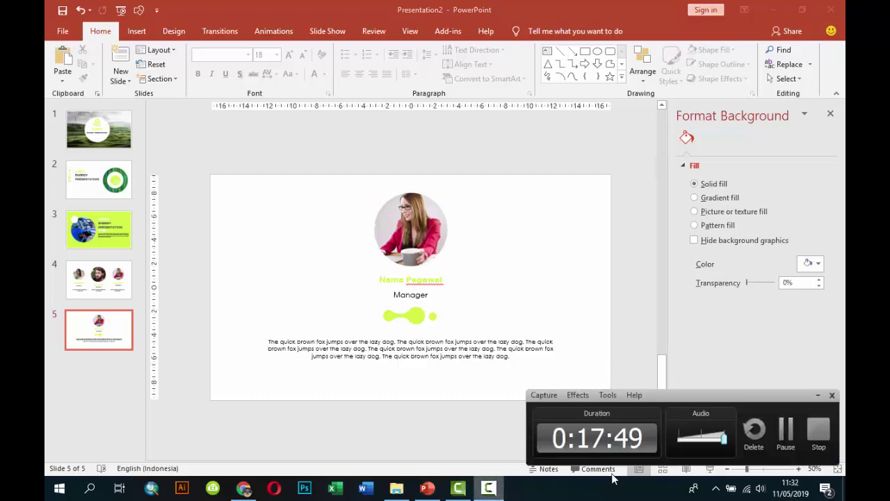
left_click(810, 443)
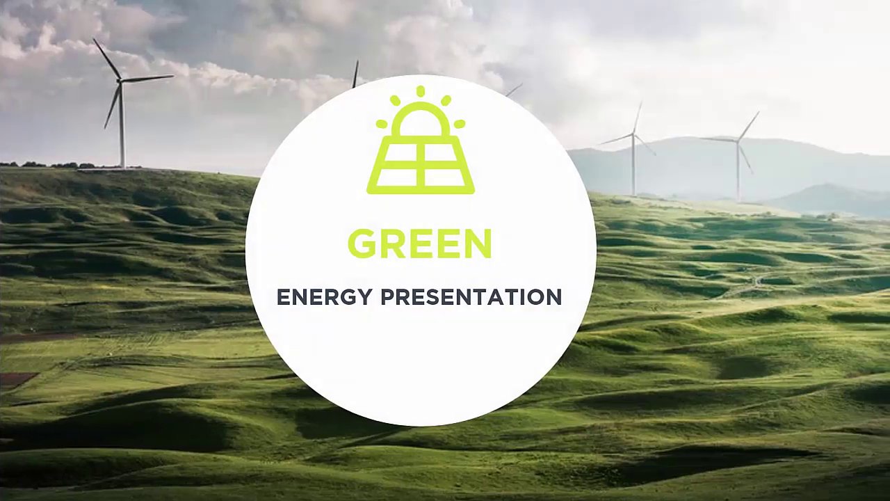